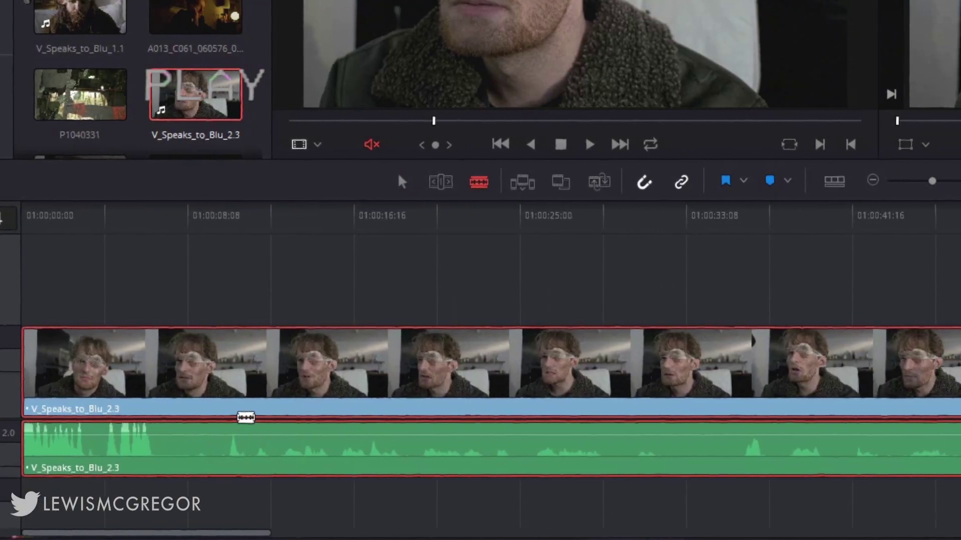
Step: Blade the interview clip and delete its first part
left_click(246, 417)
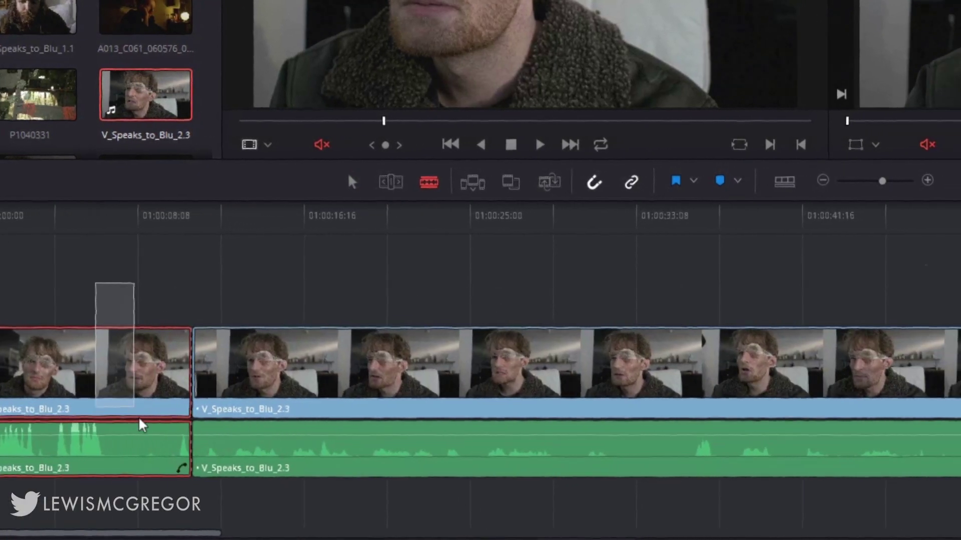
key("Delete")
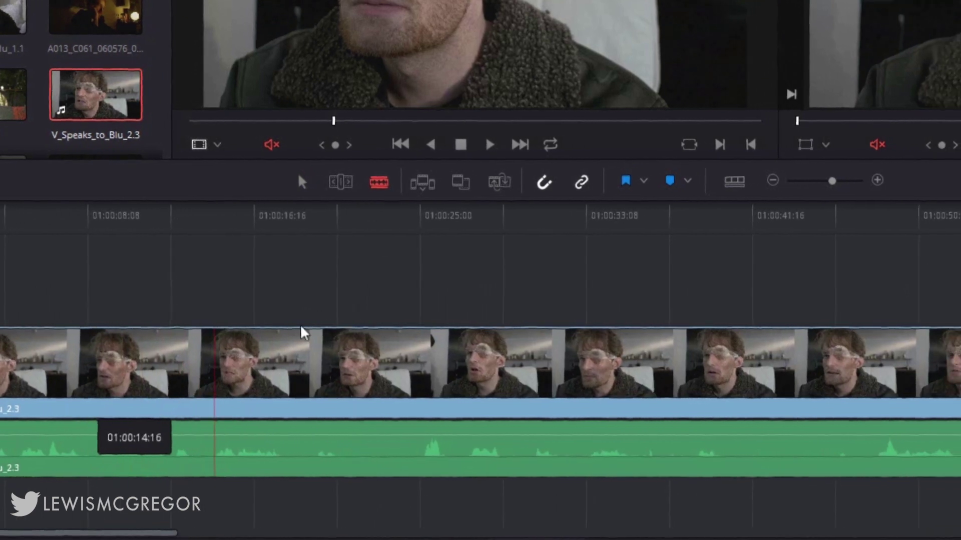
left_click(274, 365)
left_click(85, 367)
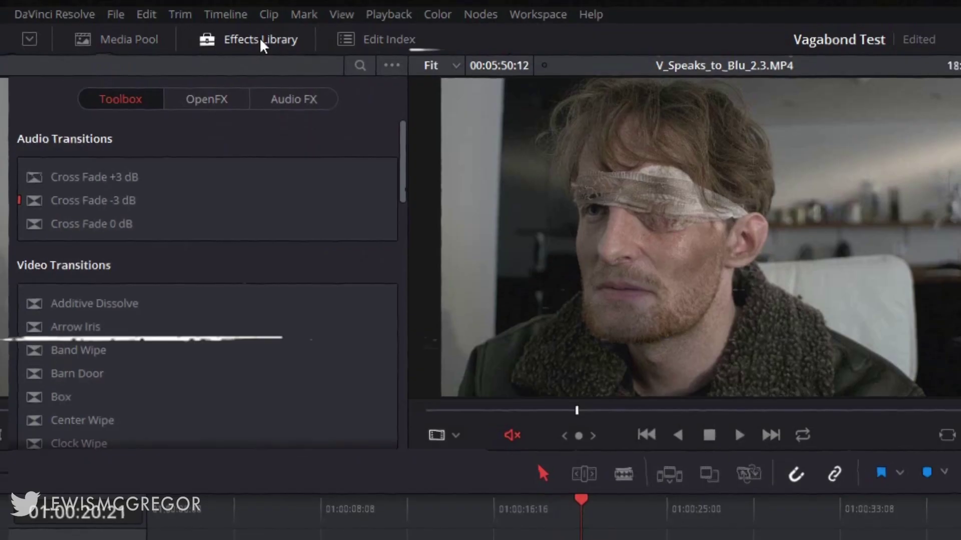
scroll(146, 223, "down", 5)
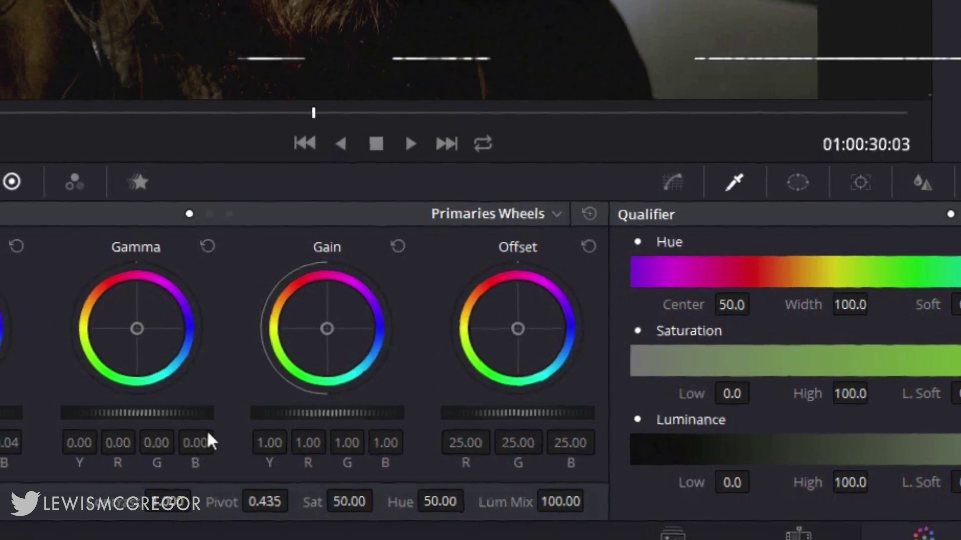
Step: Adjust gamma, boost saturation and slightly lower gain in the Color Wheels
left_click_drag(200, 412, 179, 425)
mouse_move(386, 502)
left_mouse_down()
mouse_move(453, 502)
mouse_move(436, 501)
left_mouse_up()
left_click_drag(402, 413, 387, 413)
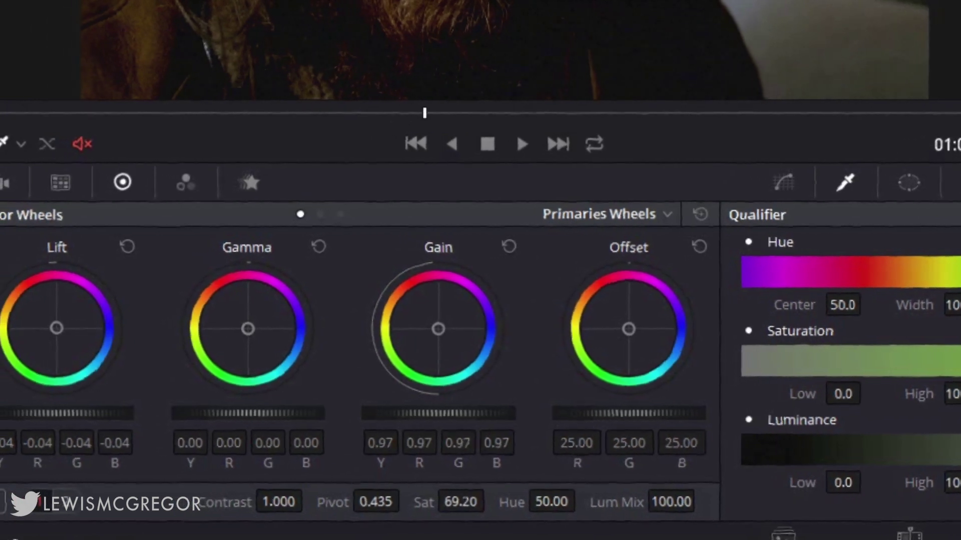
left_click(784, 182)
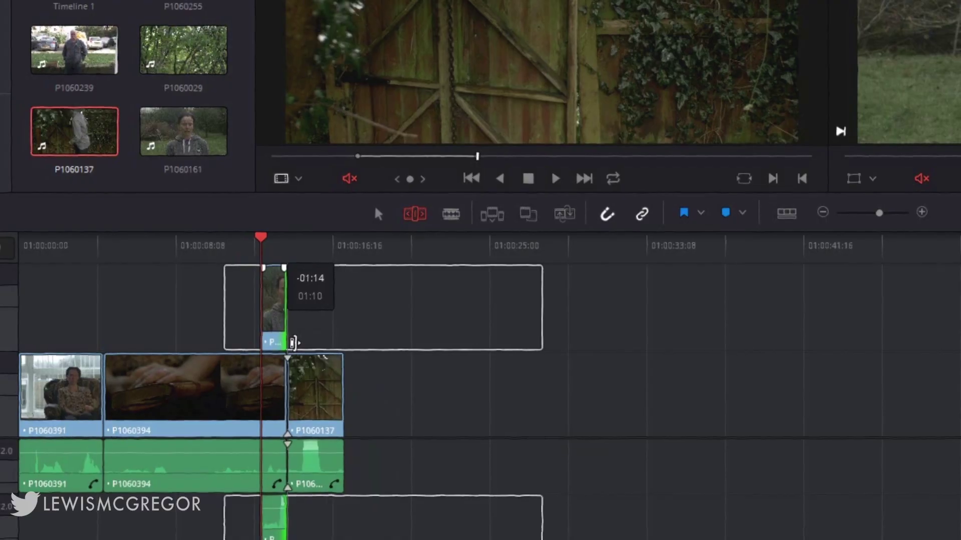
Step: Extend clip P1060161's end and slip clips P1060161 and P1060137
left_click_drag(290, 344, 350, 345)
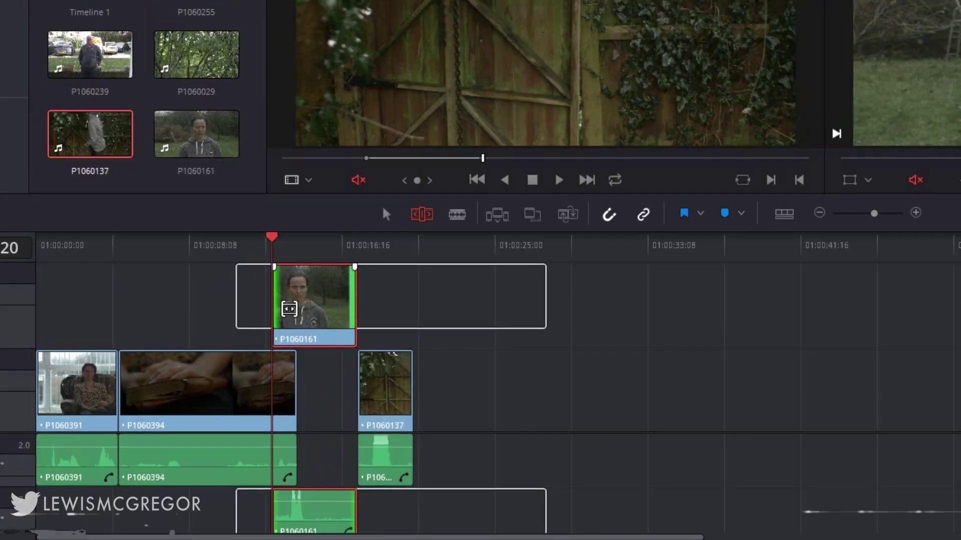
left_click_drag(290, 310, 296, 309)
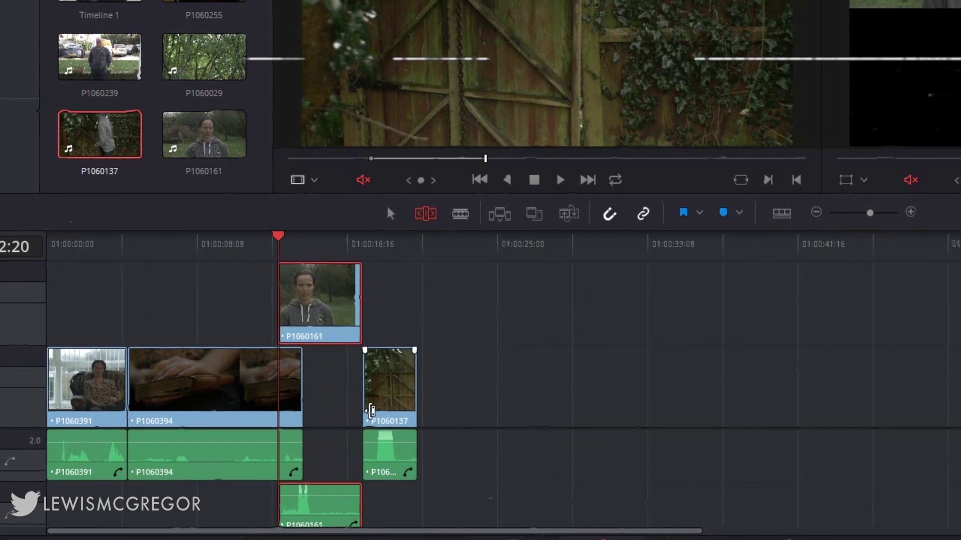
left_click_drag(391, 398, 382, 396)
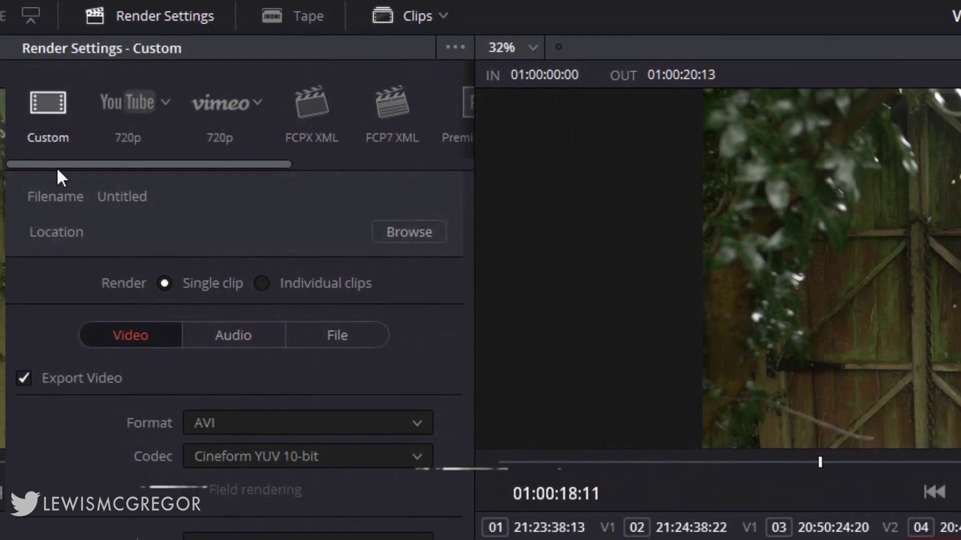
Step: Apply the YouTube 1080p export preset with the MPEG4 Video codec
left_click(166, 101)
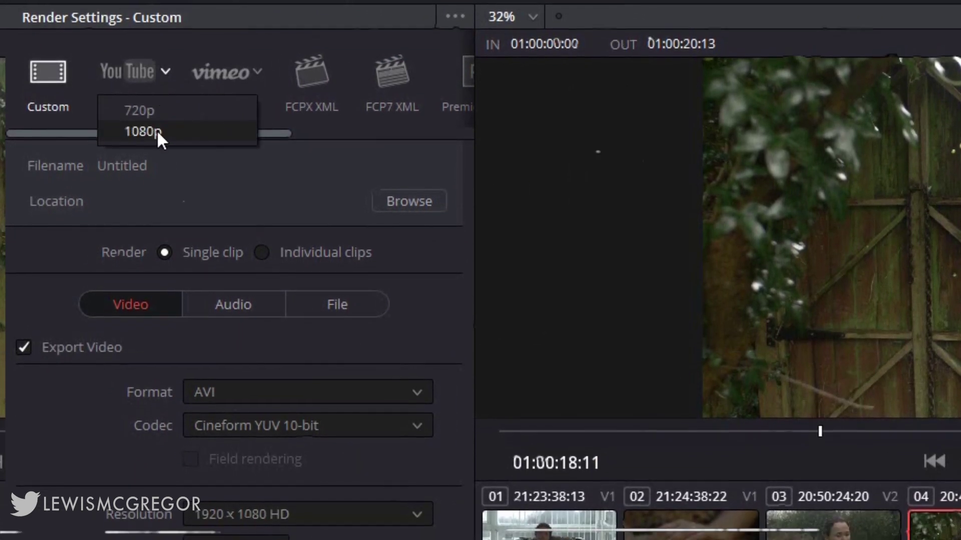
left_click(158, 132)
left_click(331, 394)
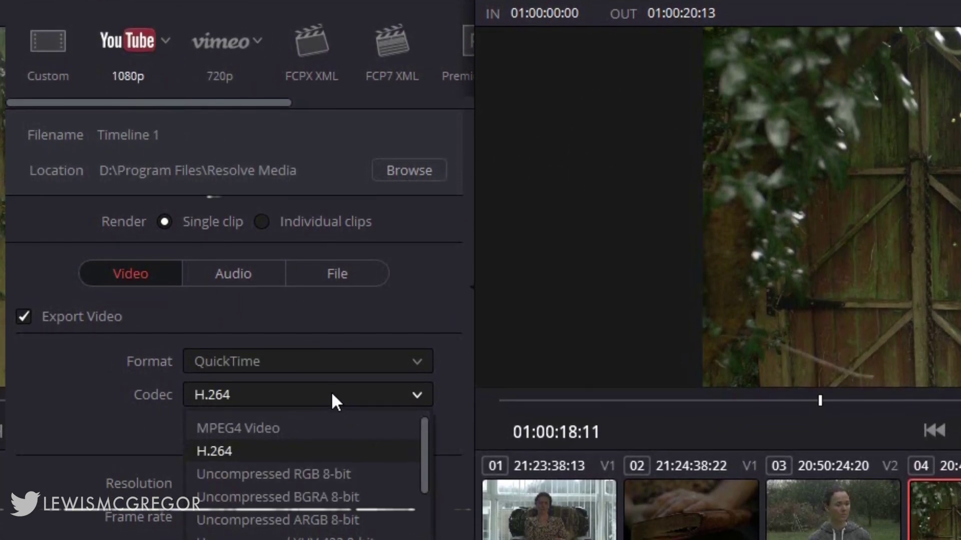
left_click(332, 429)
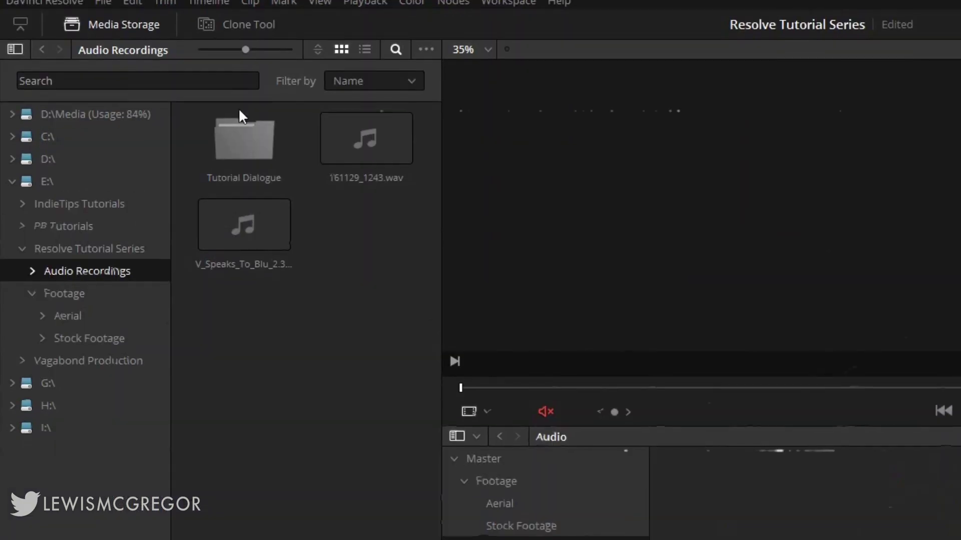
Step: Open the Tutorial Dialogue folder and expand the Footage bin
left_click(243, 133)
double_click(244, 132)
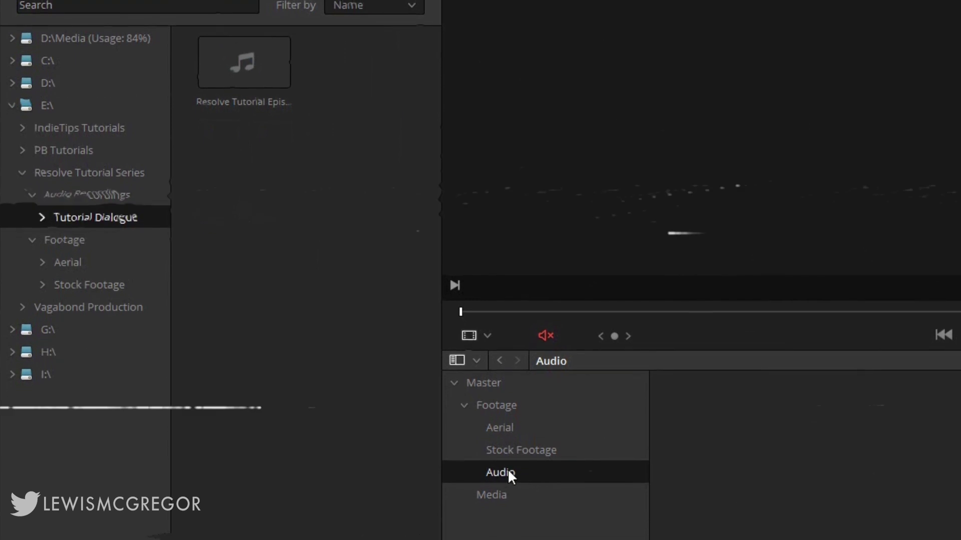
left_click(508, 451)
left_click(502, 428)
left_click(497, 406)
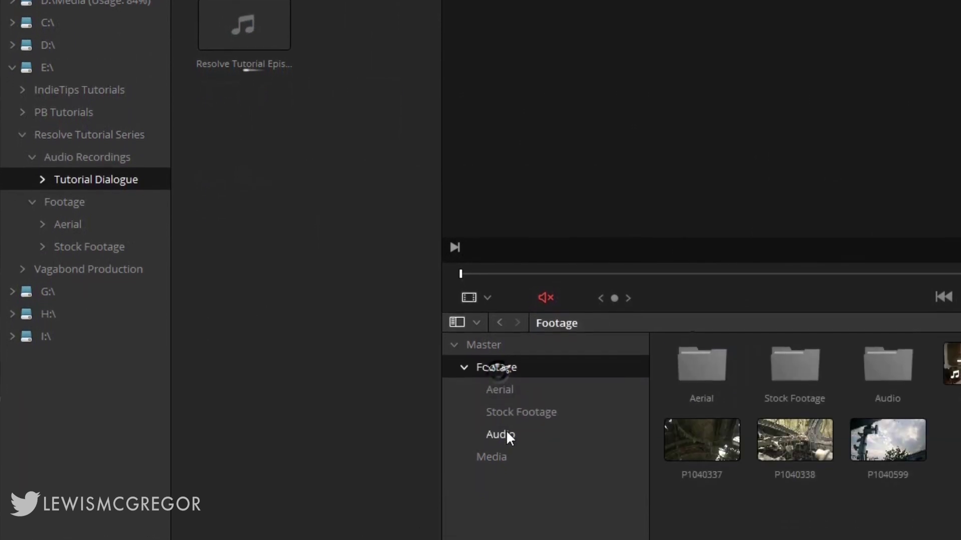
Step: Remove the Audio bin under Footage, then select the Master bin
left_click(506, 435)
right_click(517, 410)
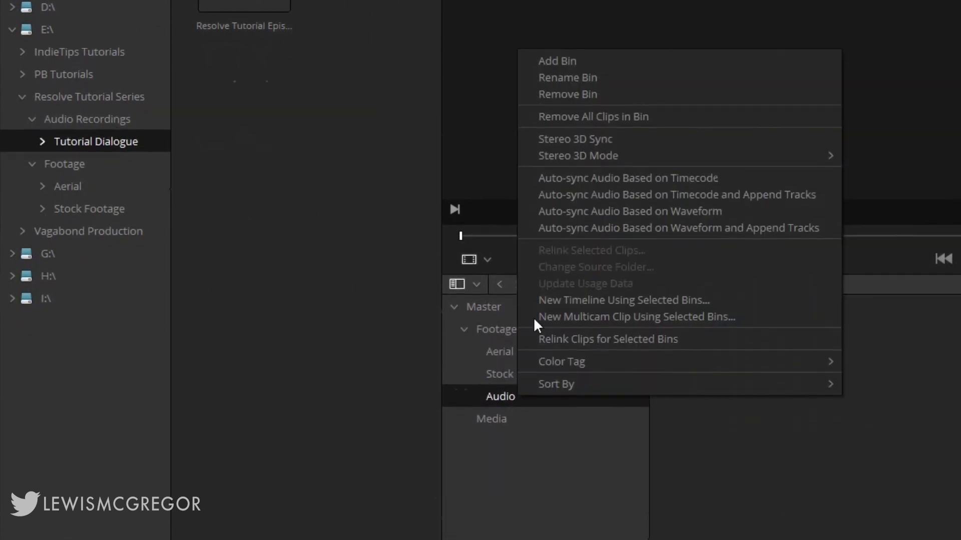
left_click(600, 75)
left_click(934, 286)
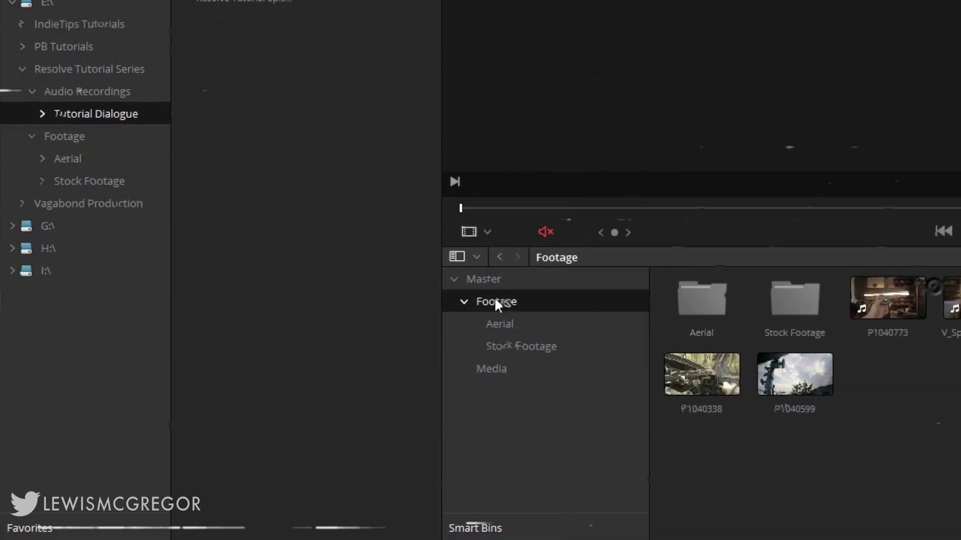
left_click(489, 280)
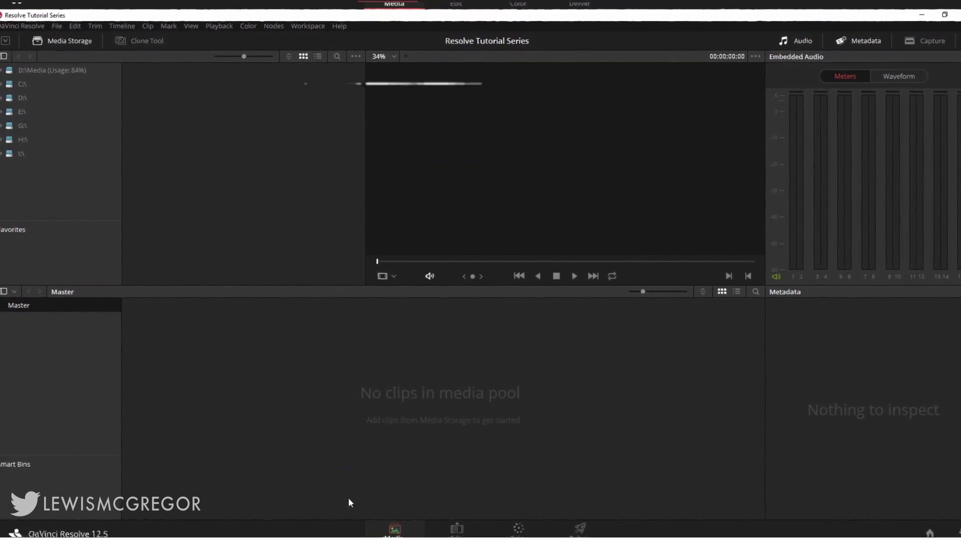
Step: Visit the Edit and Color pages, then move to the Deliver page
left_click(455, 527)
left_click(516, 528)
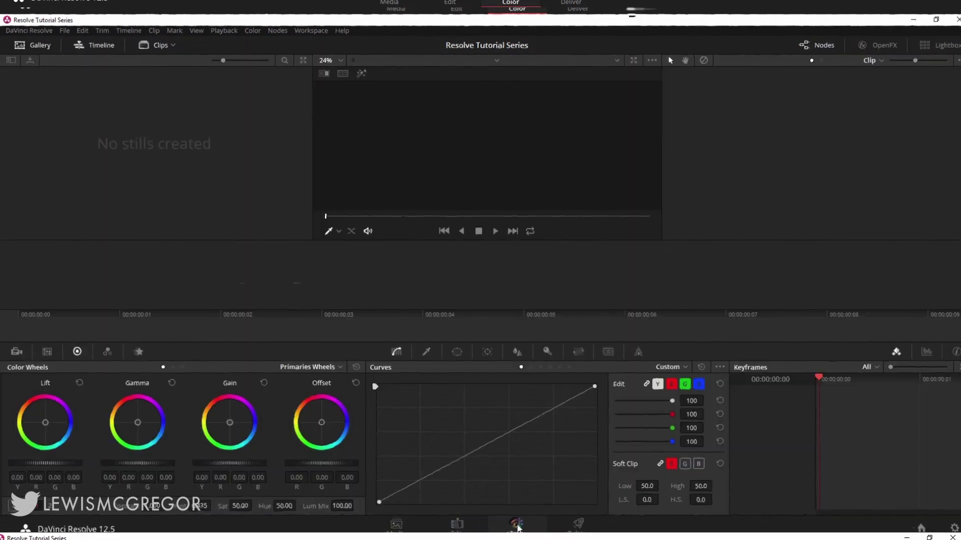
key("shift+8")
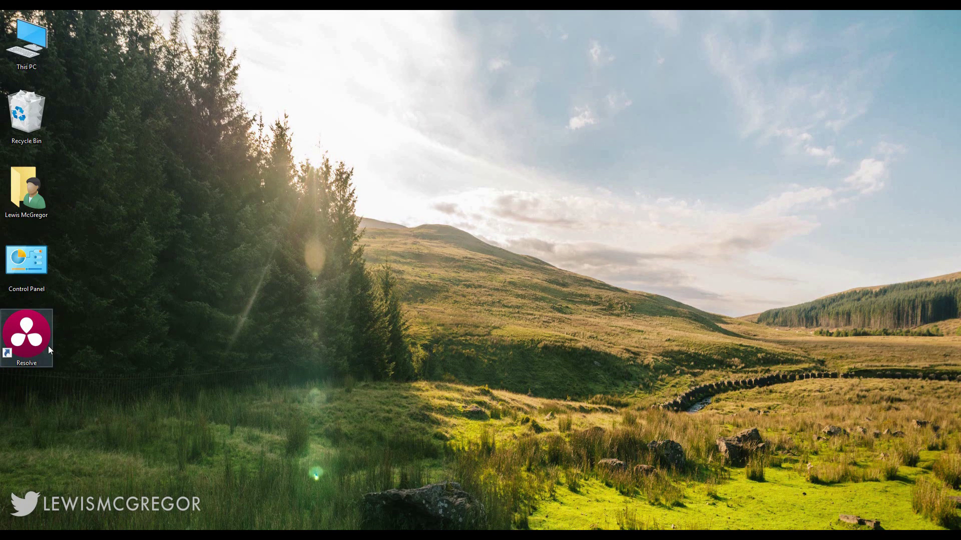
Step: Launch DaVinci Resolve and begin a new folder in the Project Manager
double_click(48, 346)
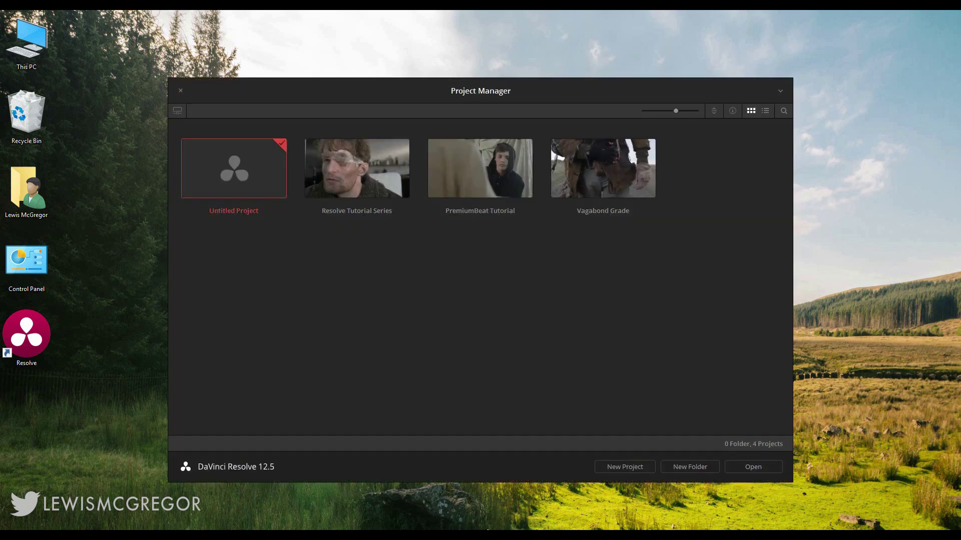
right_click(375, 323)
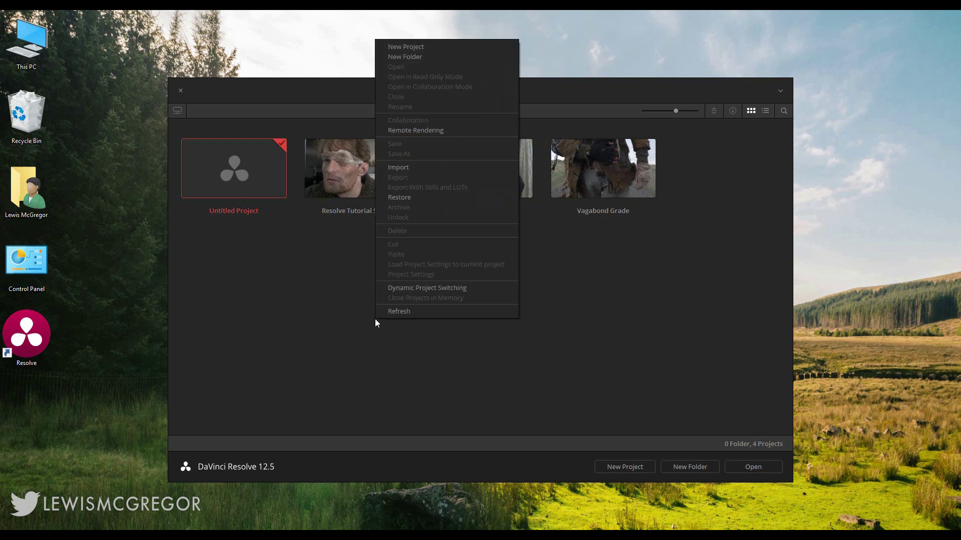
left_click(443, 58)
left_click(470, 297)
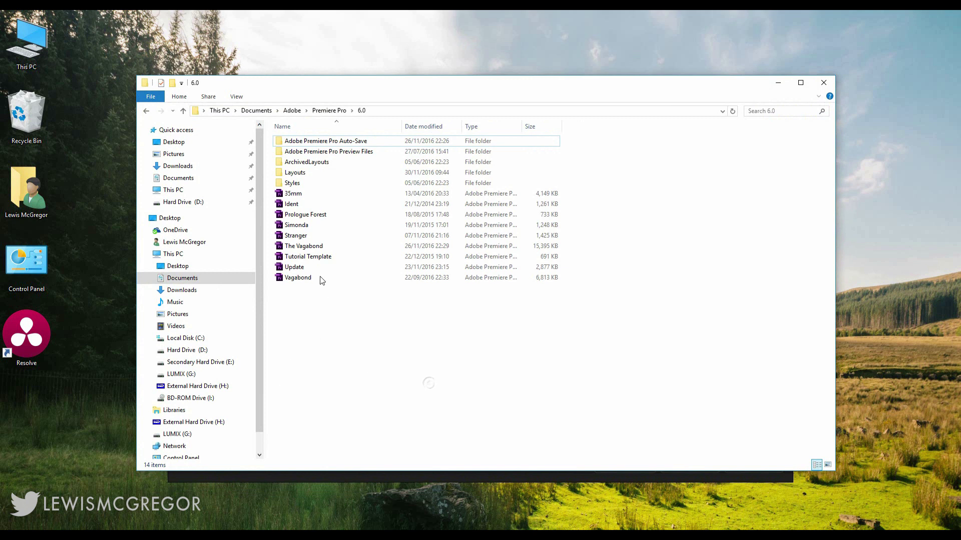
left_click(322, 247)
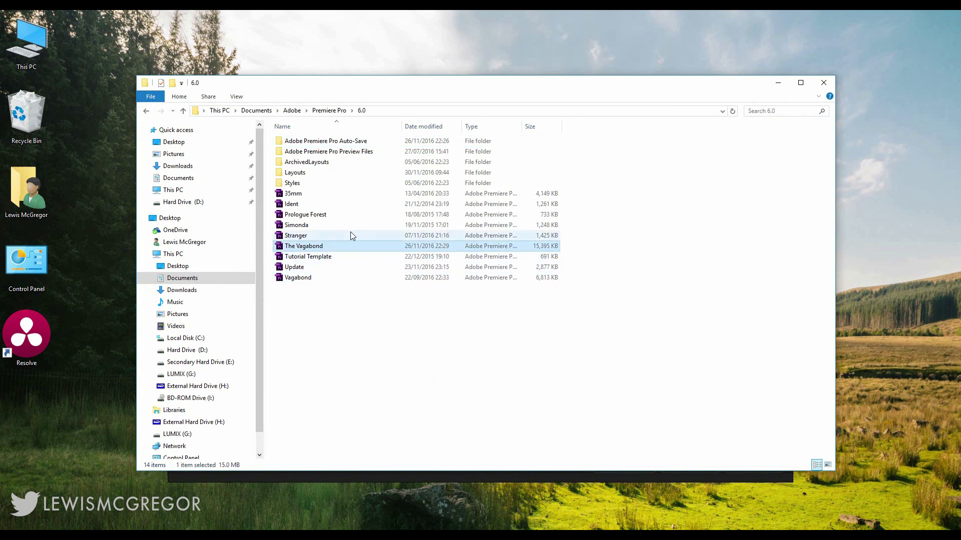
left_click(823, 84)
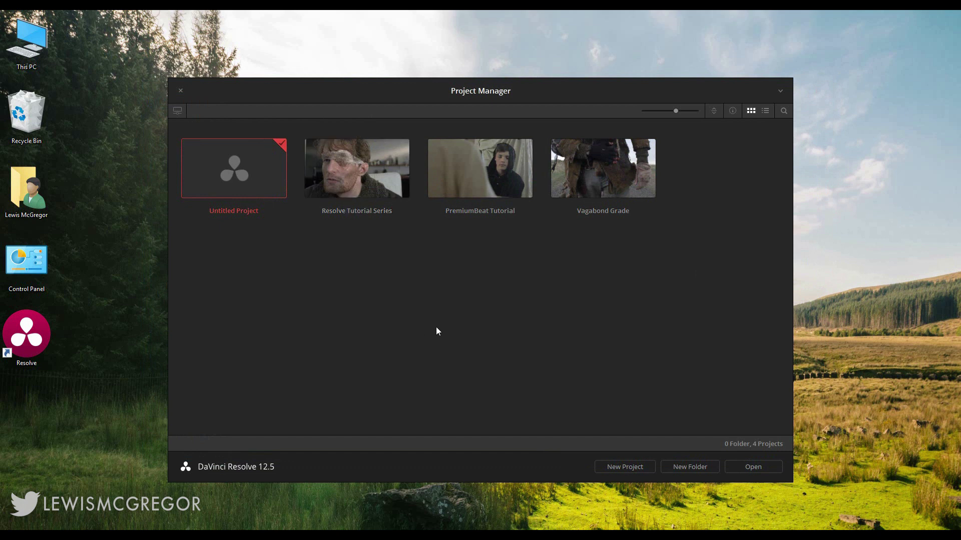
left_click(780, 91)
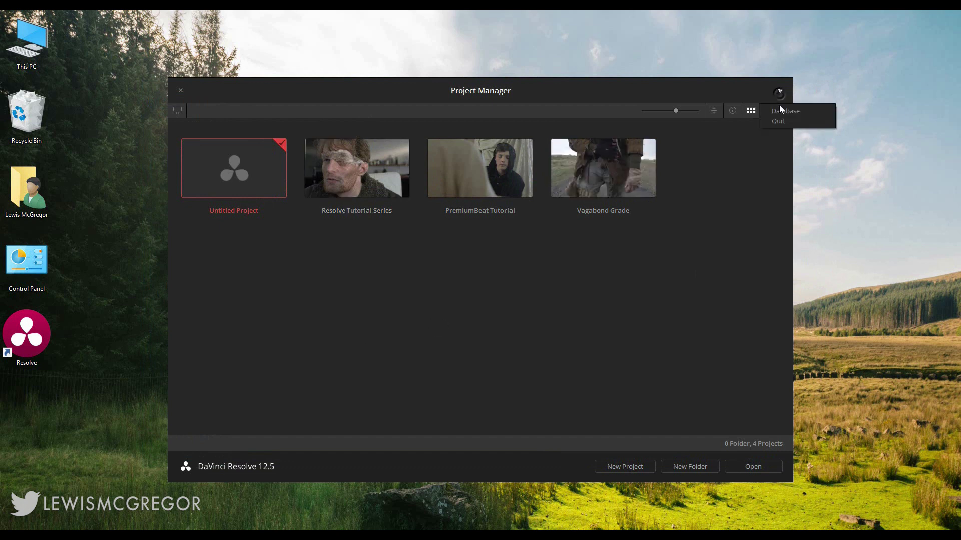
left_click(781, 111)
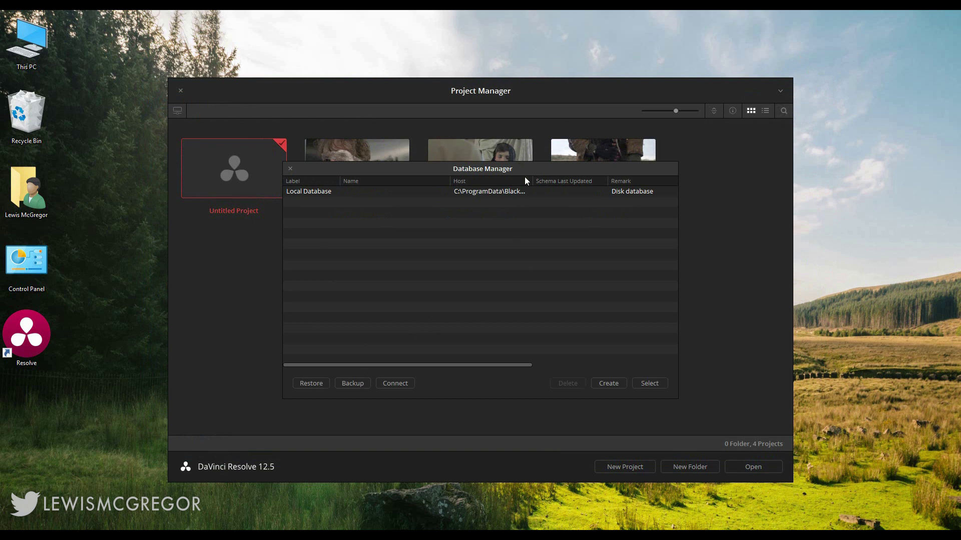
left_click_drag(546, 181, 679, 181)
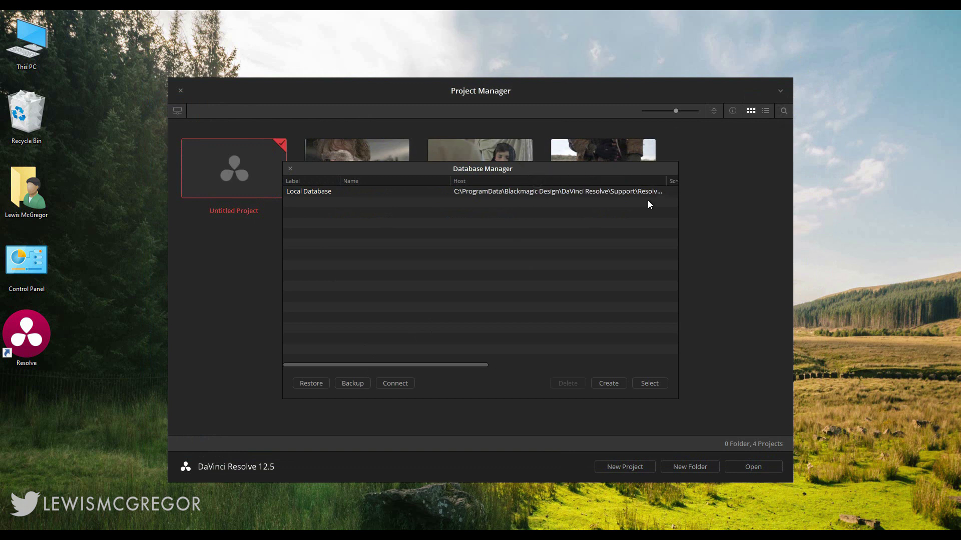
left_click_drag(457, 366, 499, 365)
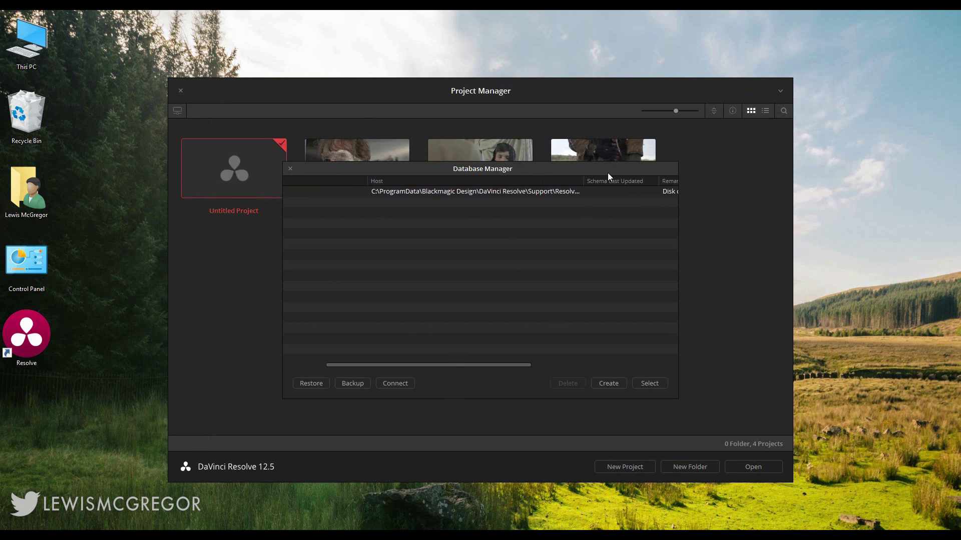
left_click_drag(584, 180, 635, 180)
left_click(291, 168)
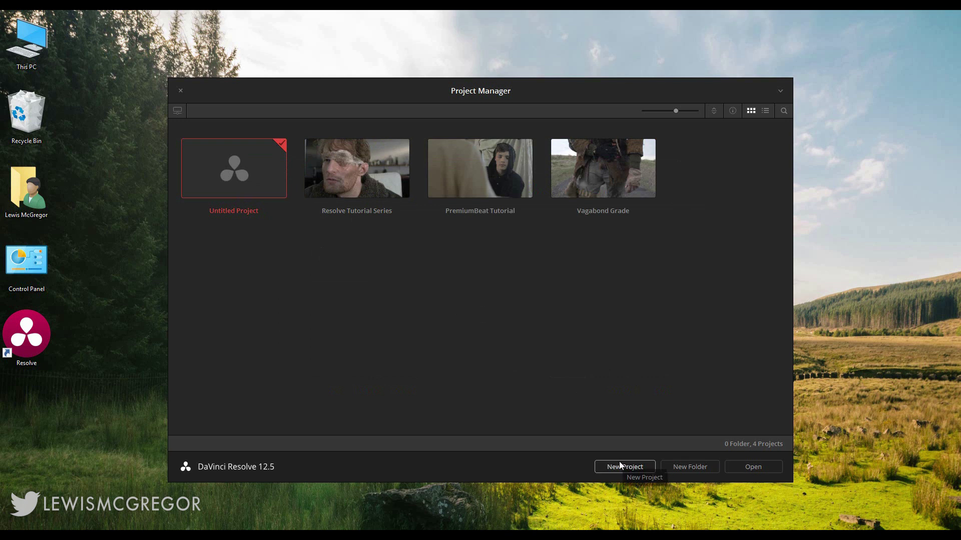
Step: Open the Resolve Tutorial Series project and tour the Edit, Color and Deliver pages
double_click(340, 169)
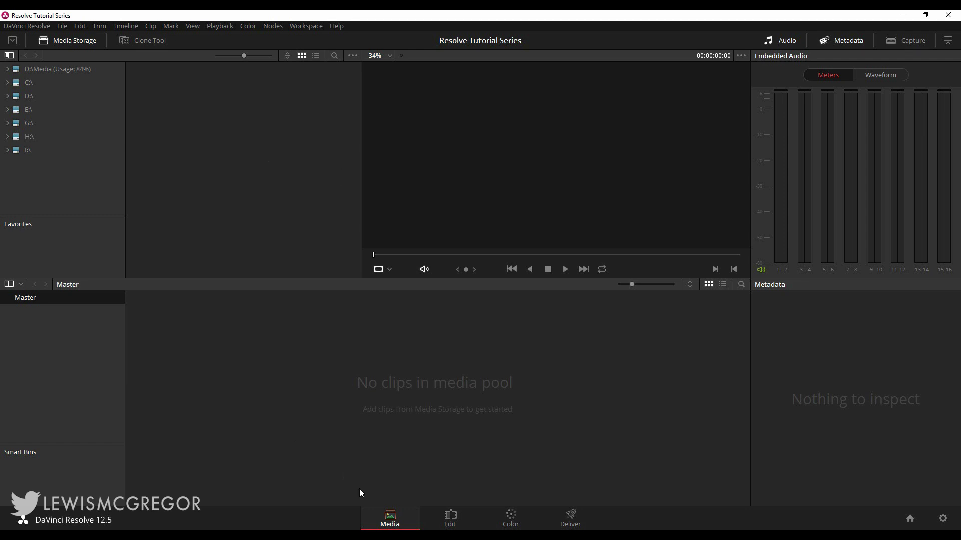
left_click(449, 517)
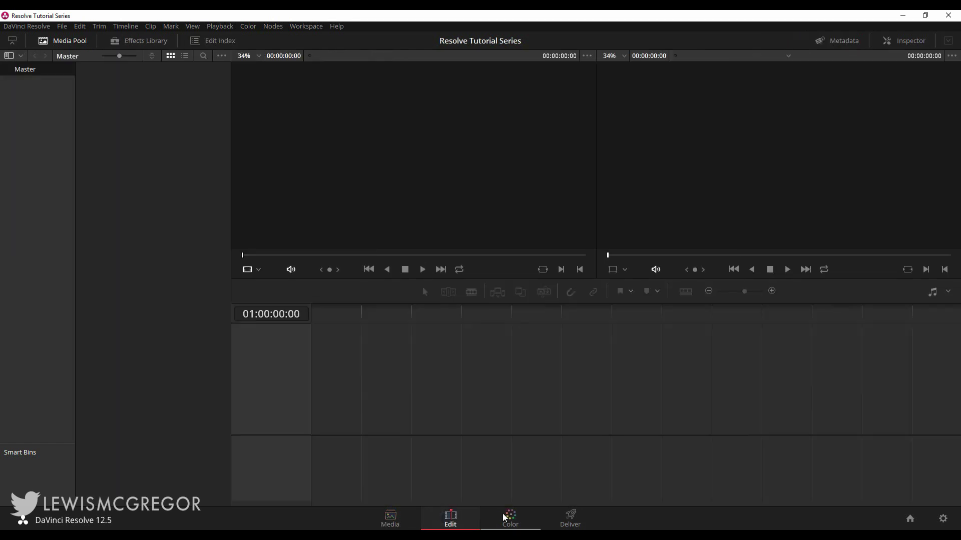
left_click(507, 518)
left_click(574, 517)
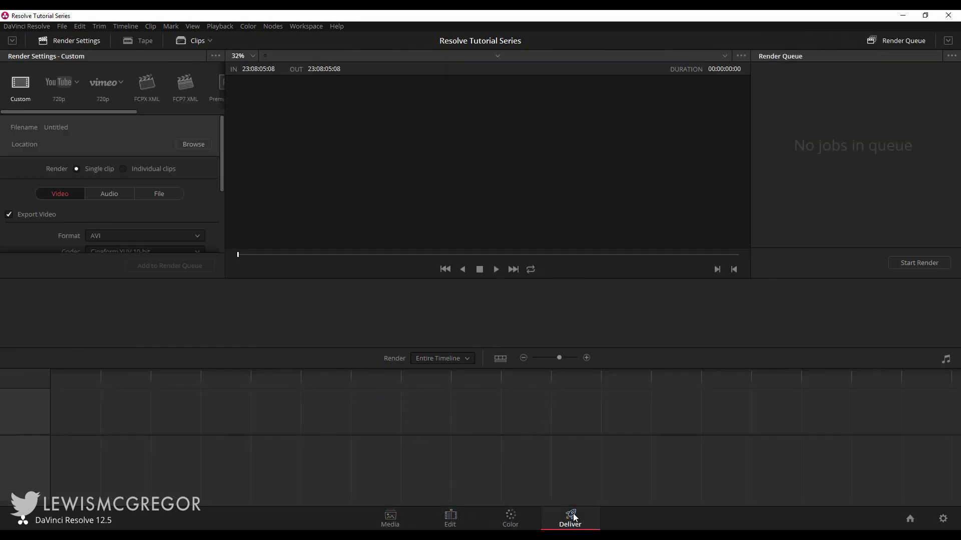
Step: Raise the luminance curve on the Color page and return to Media
left_click(513, 524)
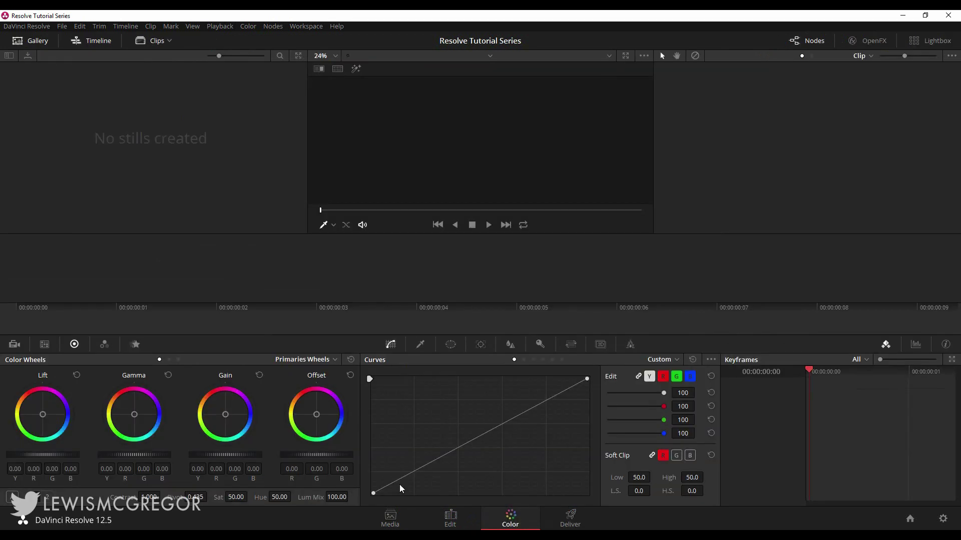
left_click_drag(443, 463, 432, 400)
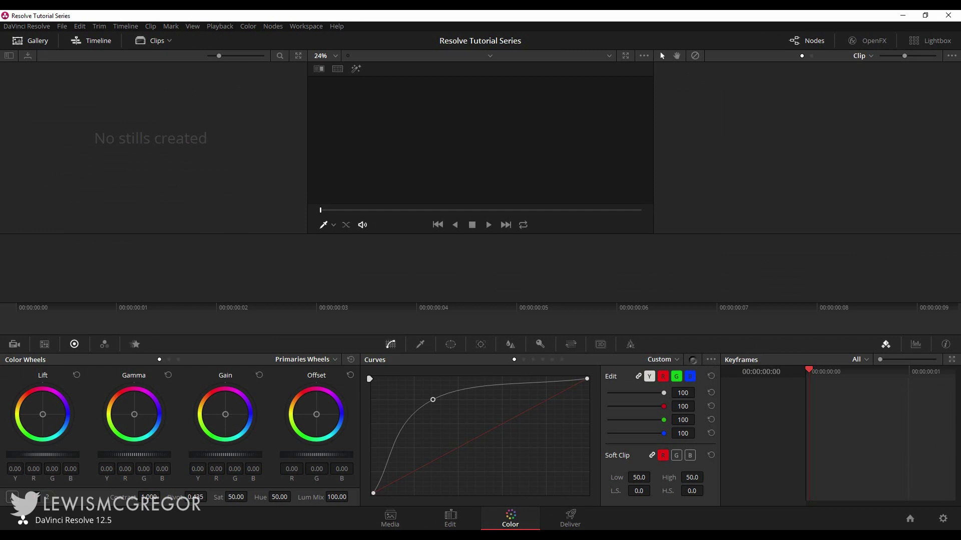
left_click(391, 519)
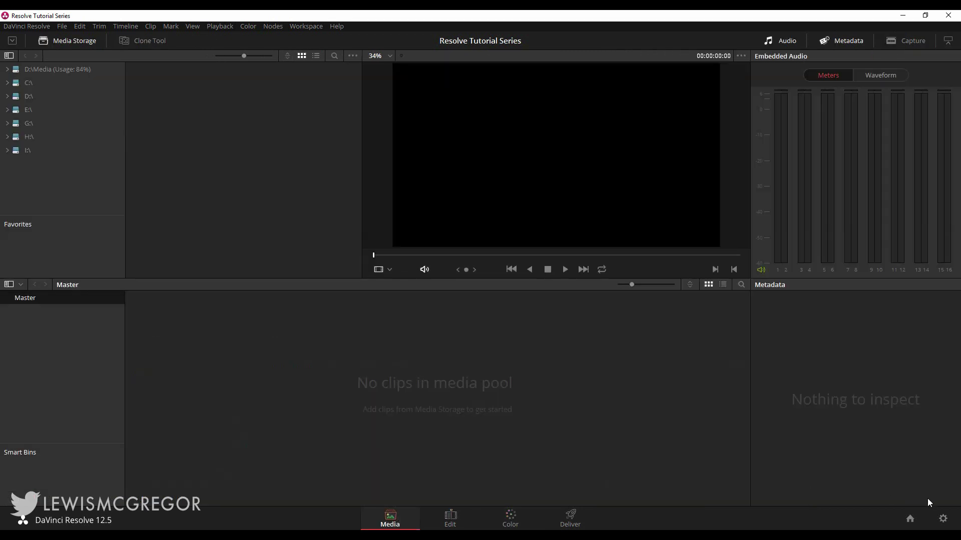
Step: Browse the Project Settings pages, from Presets through Control Panels
left_click(943, 518)
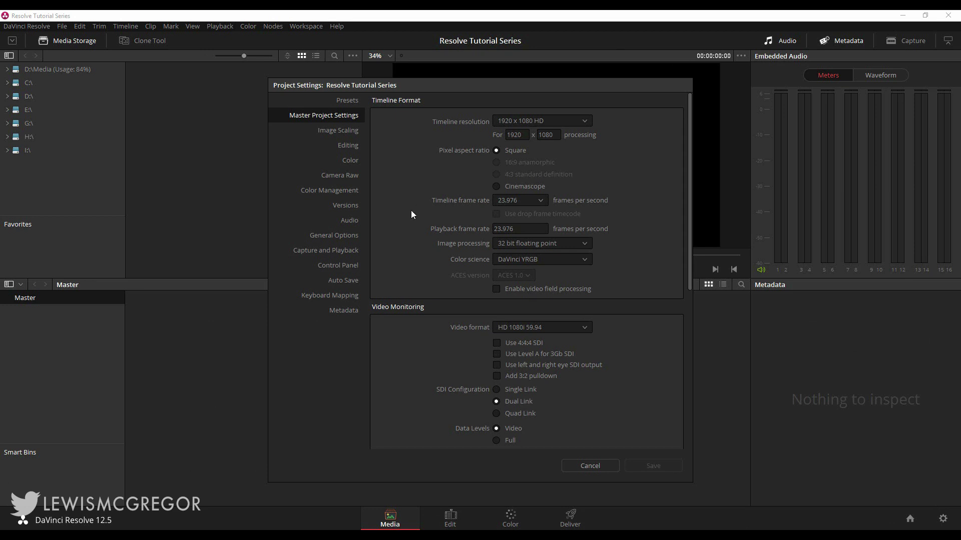
left_click(346, 101)
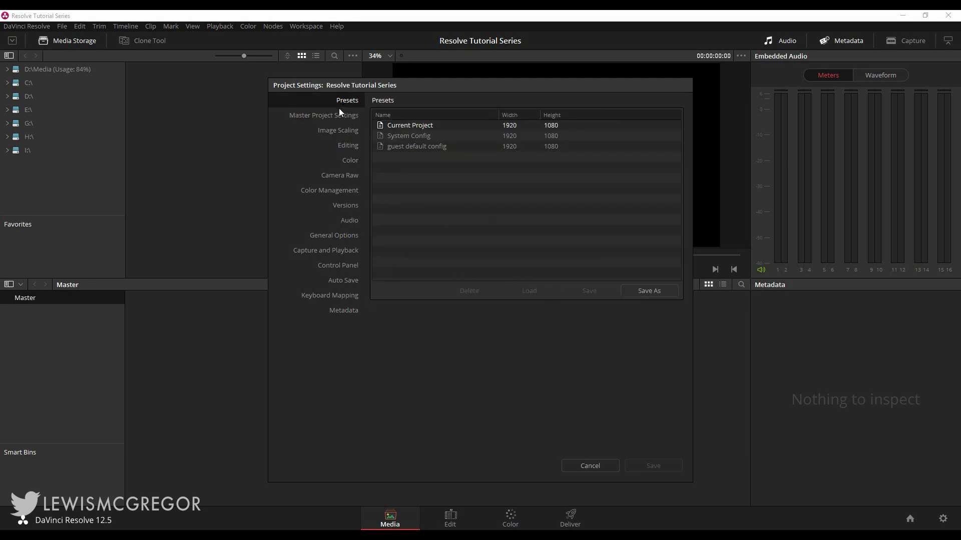
left_click(339, 114)
left_click(341, 127)
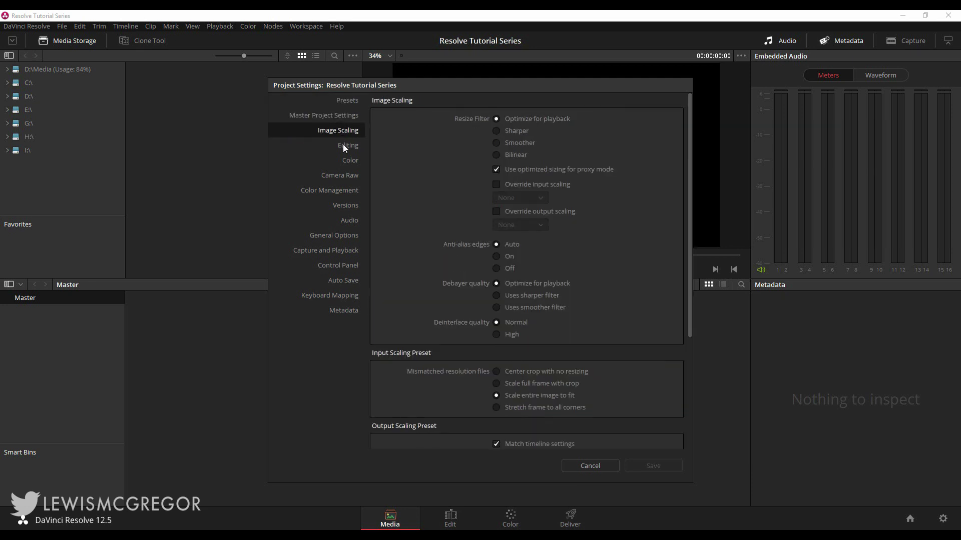
left_click(345, 147)
left_click(348, 163)
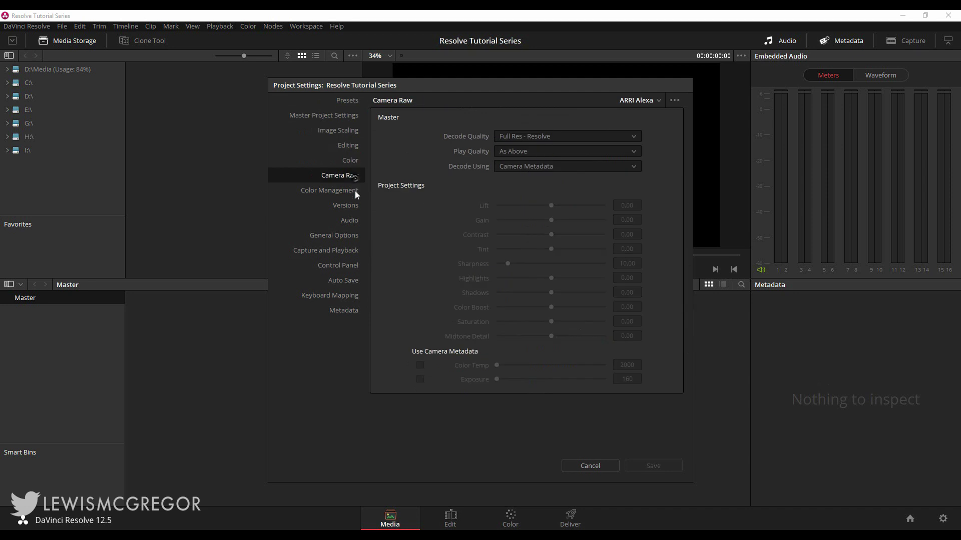
left_click(353, 192)
left_click(347, 207)
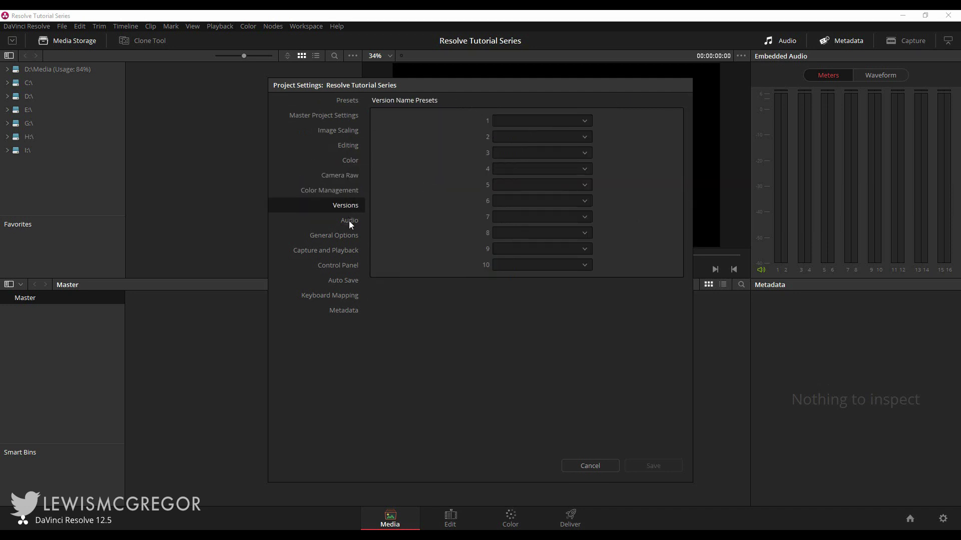
left_click(349, 221)
left_click(347, 238)
left_click(343, 256)
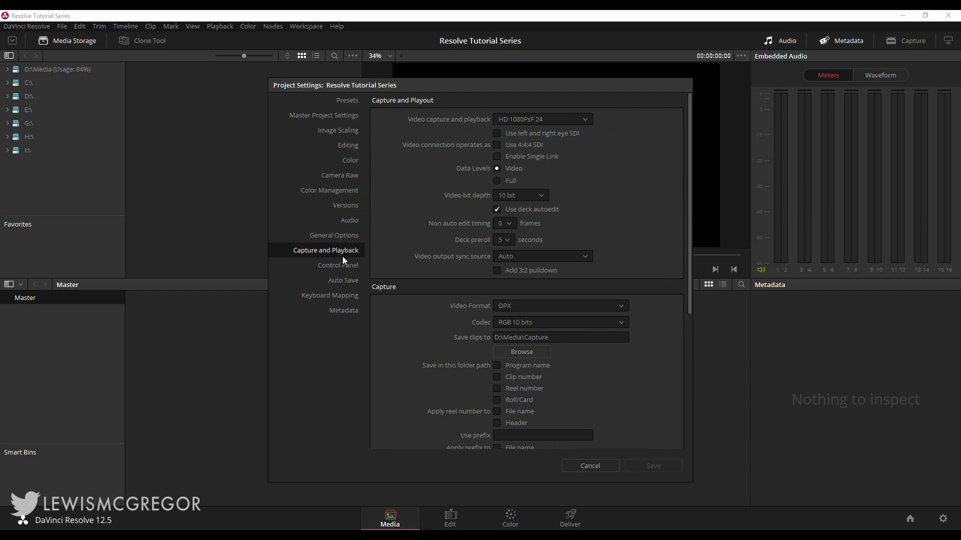
left_click(344, 268)
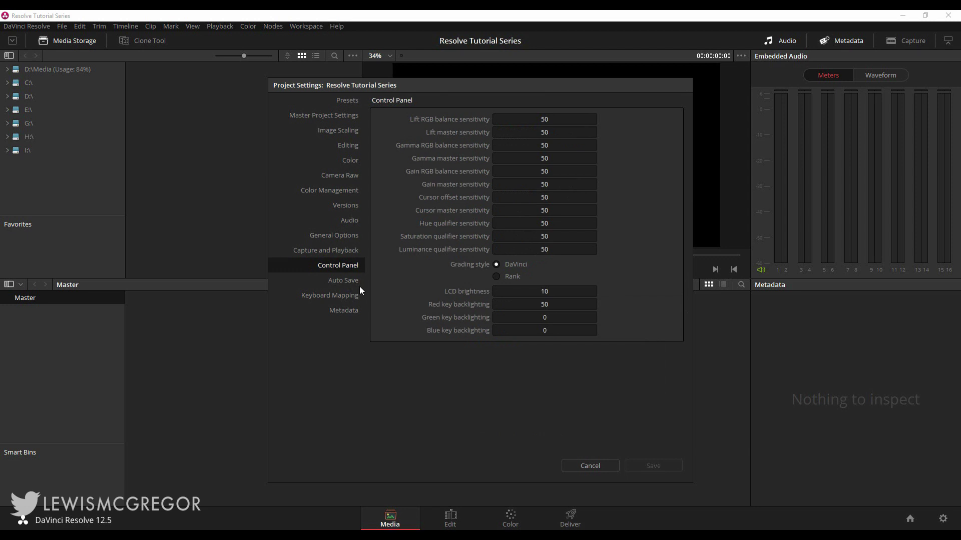
Step: Set Auto Save to back up the project, keeping the last 8 every 5 minutes
left_click(334, 282)
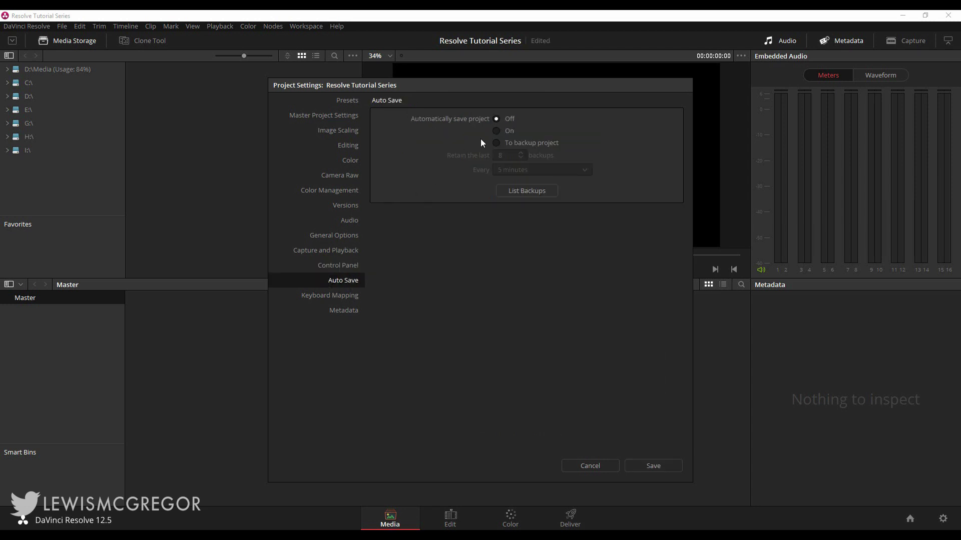
left_click(495, 142)
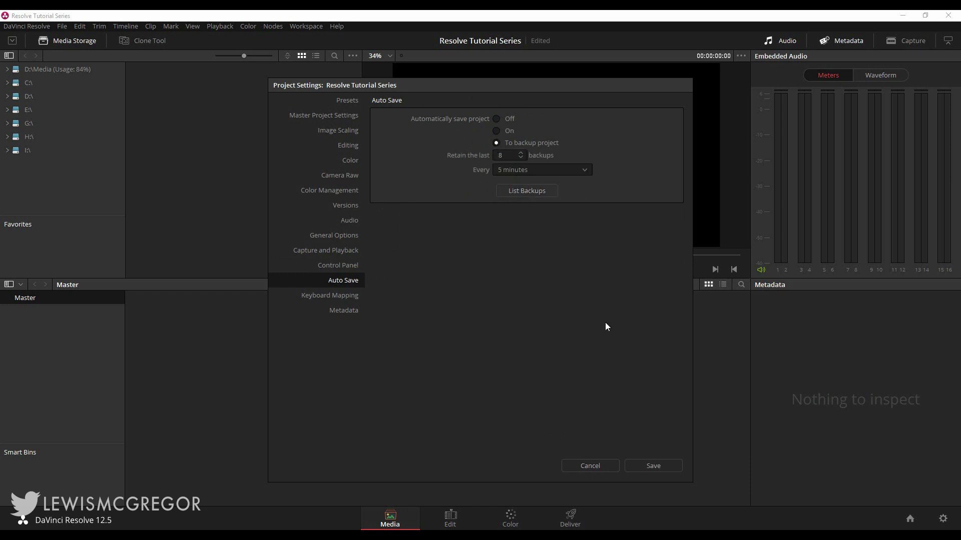
left_click(339, 296)
Step: Compare the Adobe Premiere Pro shortcut layout with DaVinci Resolve's, reverting to Resolve
left_click(489, 122)
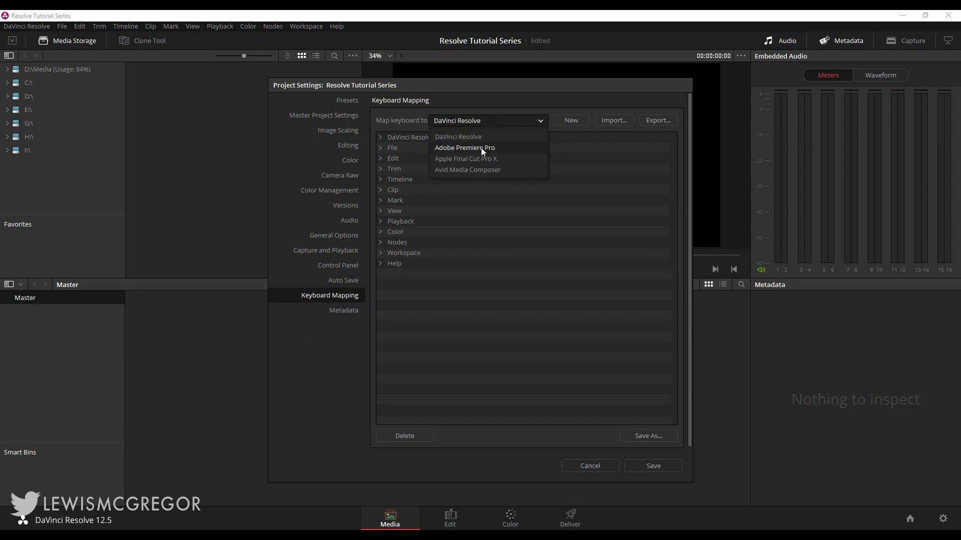
left_click(381, 158)
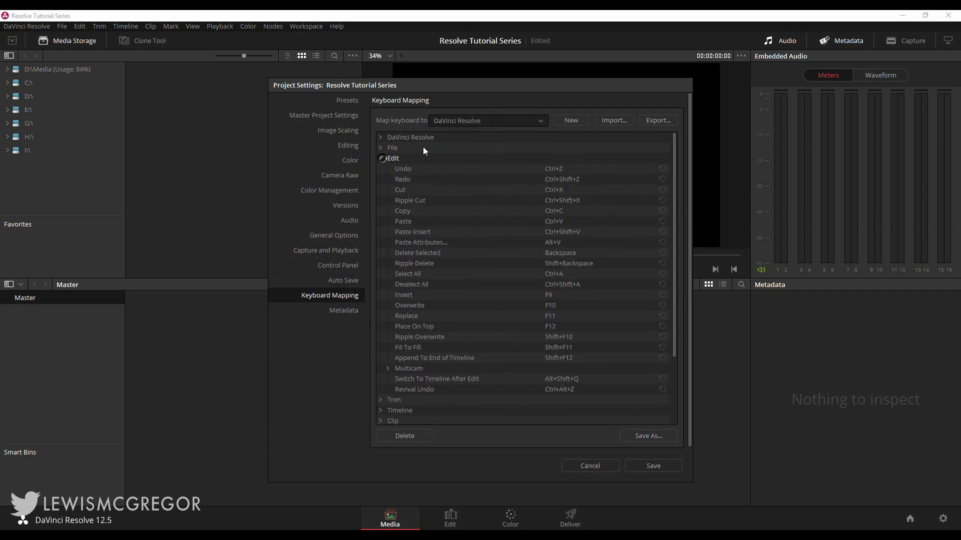
left_click(484, 121)
left_click(506, 148)
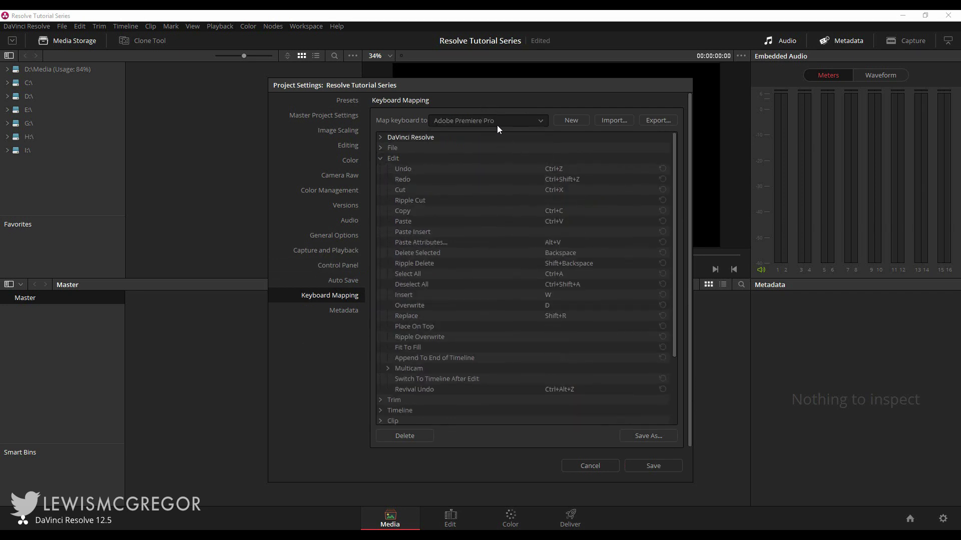
left_click(496, 121)
left_click(492, 137)
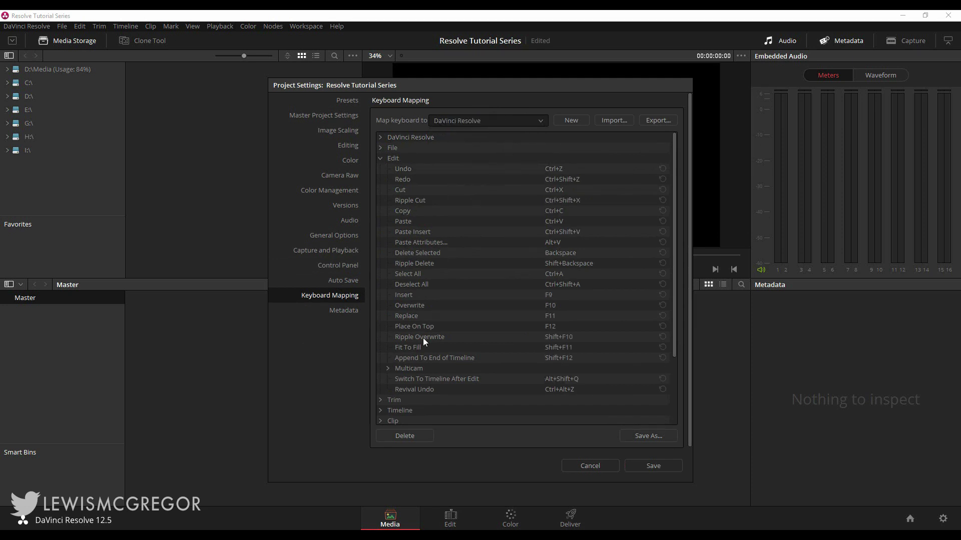
Step: Preview Premiere Pro Trim shortcuts, keep the DaVinci Resolve layout and save
left_click(382, 400)
scroll(405, 346, "down", 2)
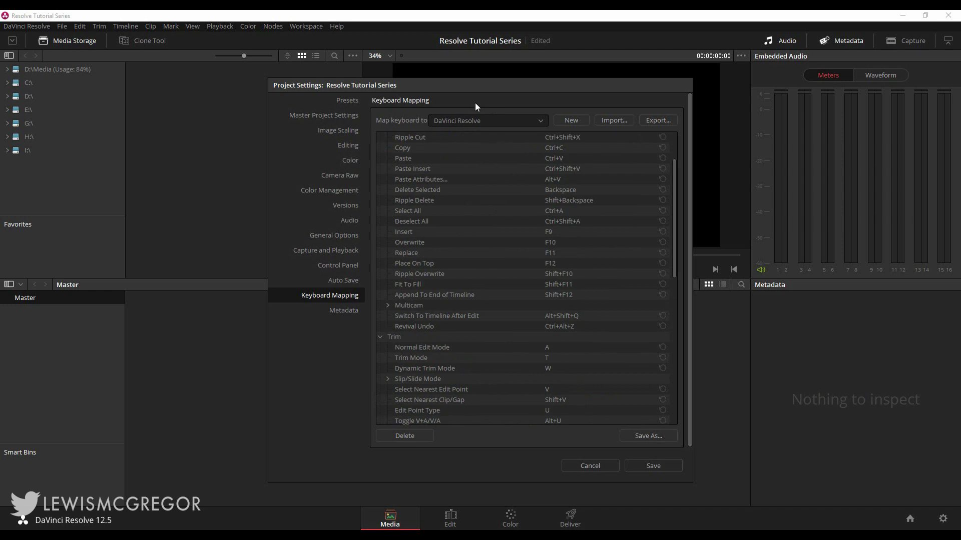
left_click(481, 120)
left_click(477, 147)
left_click(480, 119)
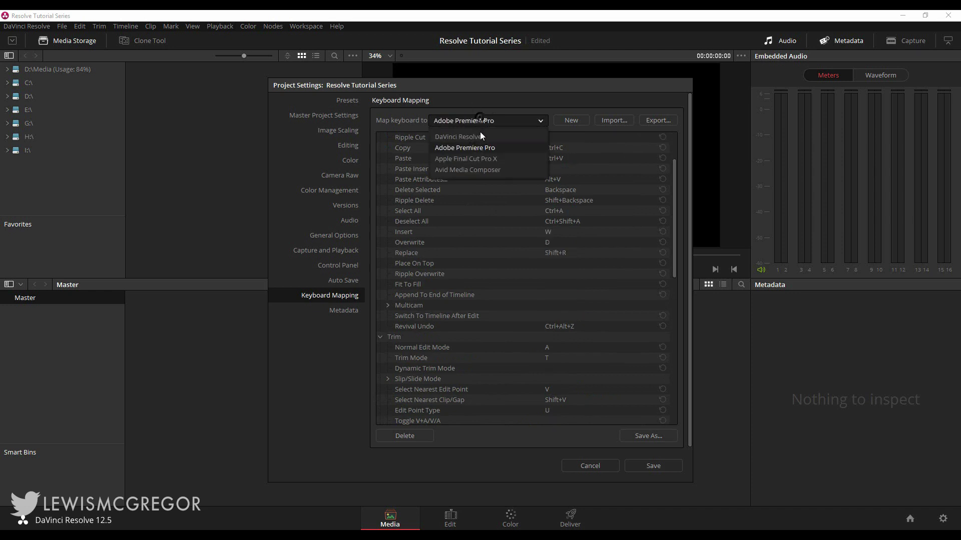
left_click(480, 136)
left_click(653, 465)
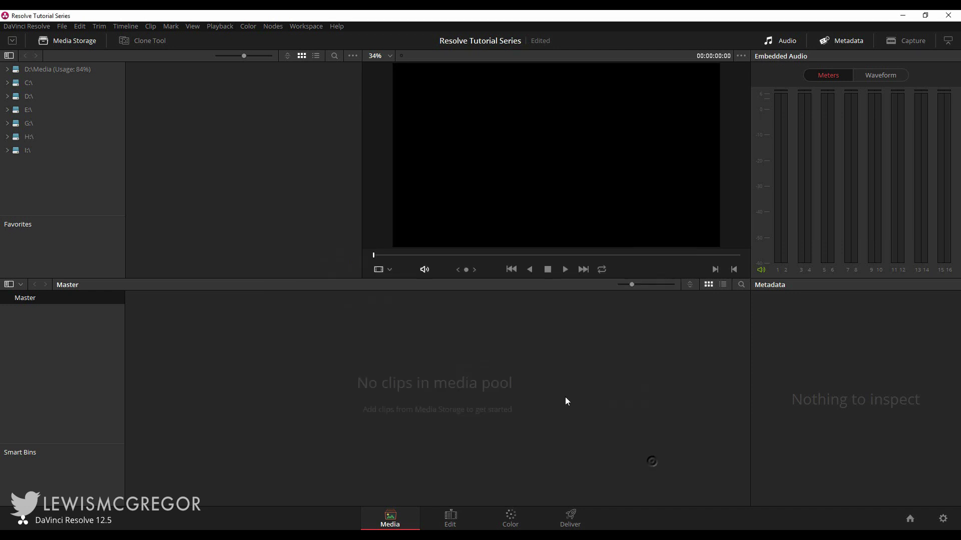
Step: Open Preferences to the Media Storage page listing D:\Media
left_click(15, 27)
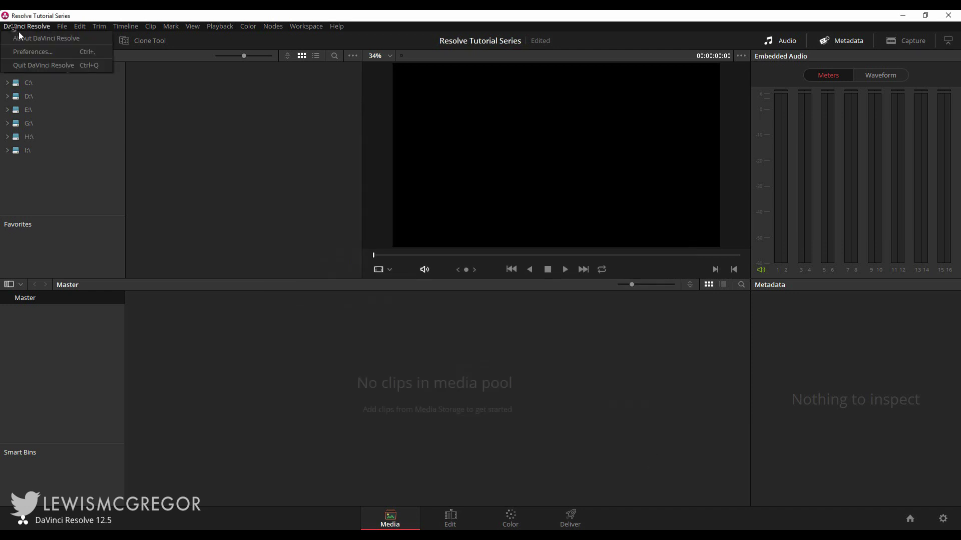
left_click(43, 52)
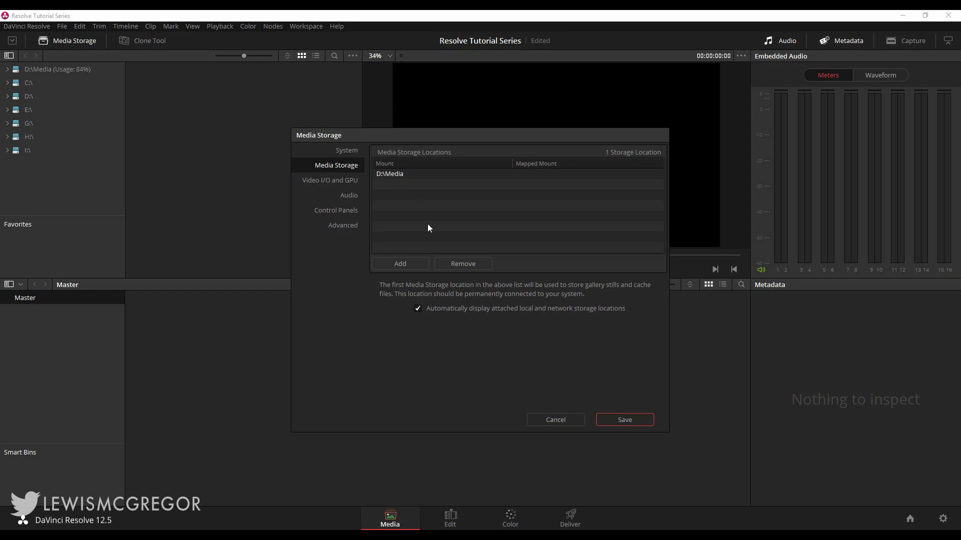
Step: Close Preferences and browse the G:\ drive's DCIM, MISC and PRIVATE folders
left_click(609, 420)
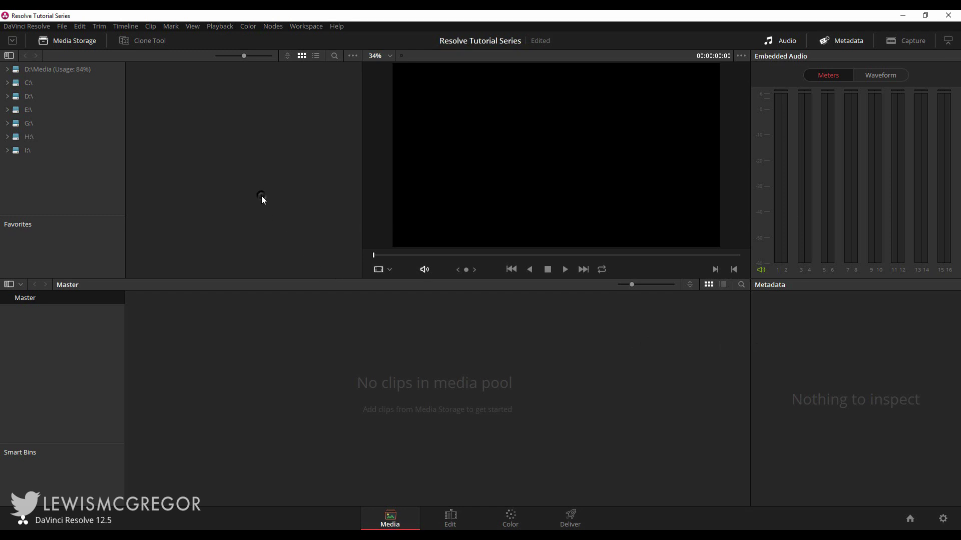
left_click(13, 124)
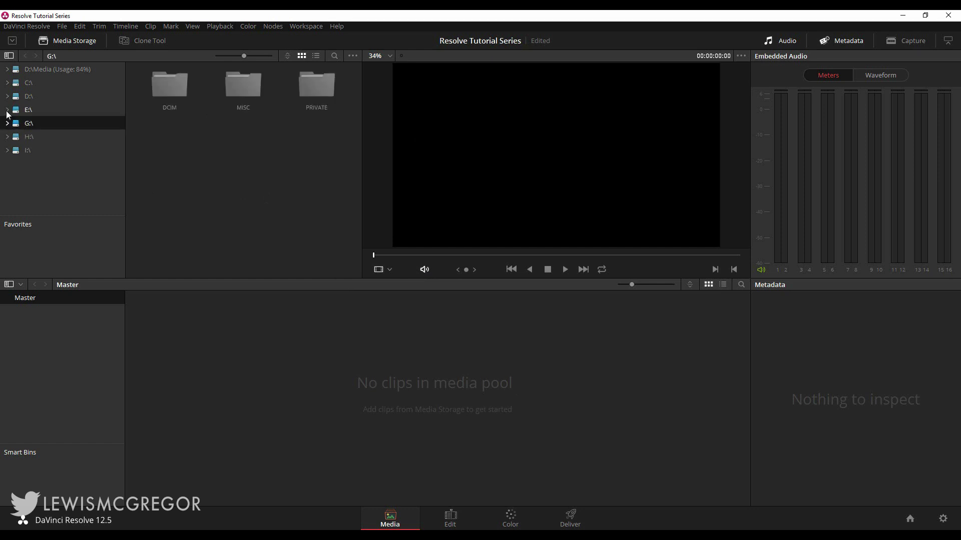
Step: Open E:\ Resolve Tutorial Series > Footage and clear the clip search
left_click(29, 108)
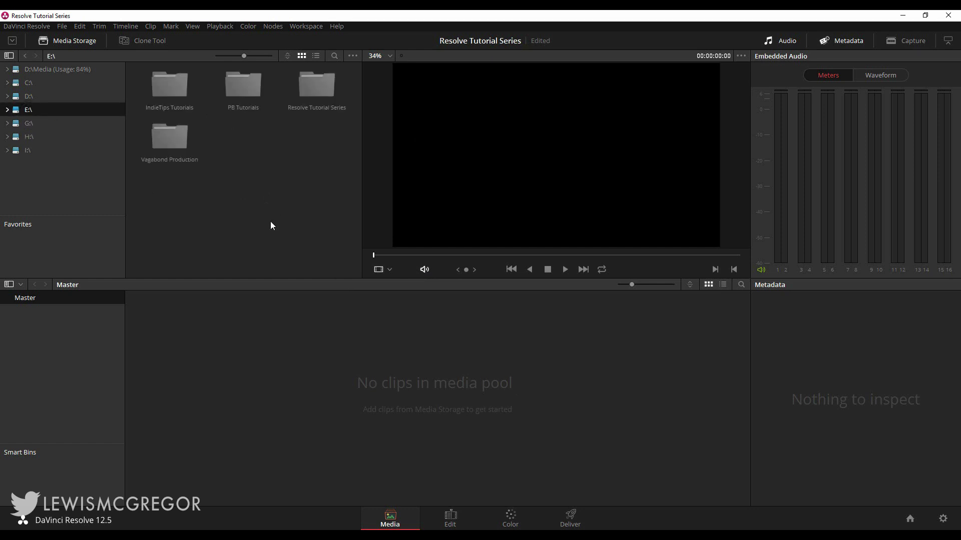
double_click(314, 91)
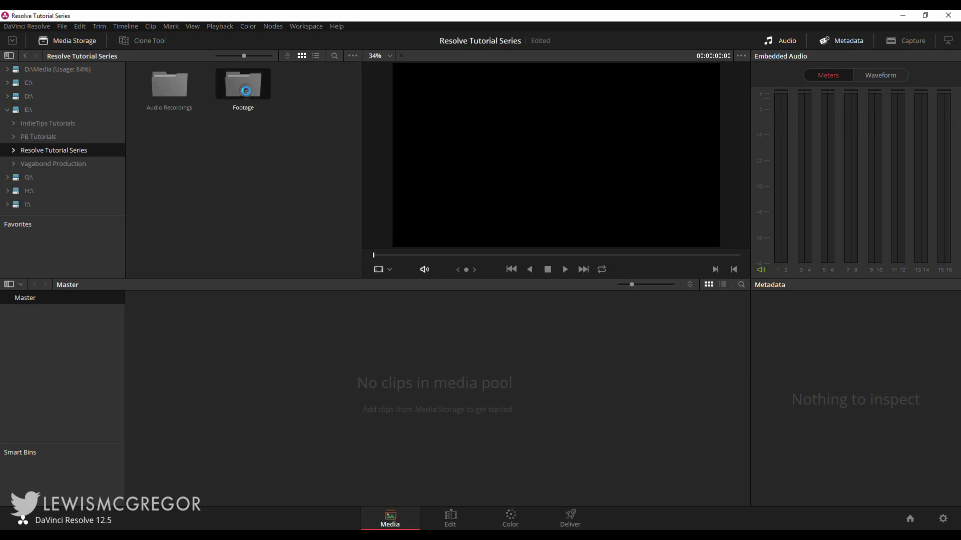
double_click(246, 91)
left_click(334, 55)
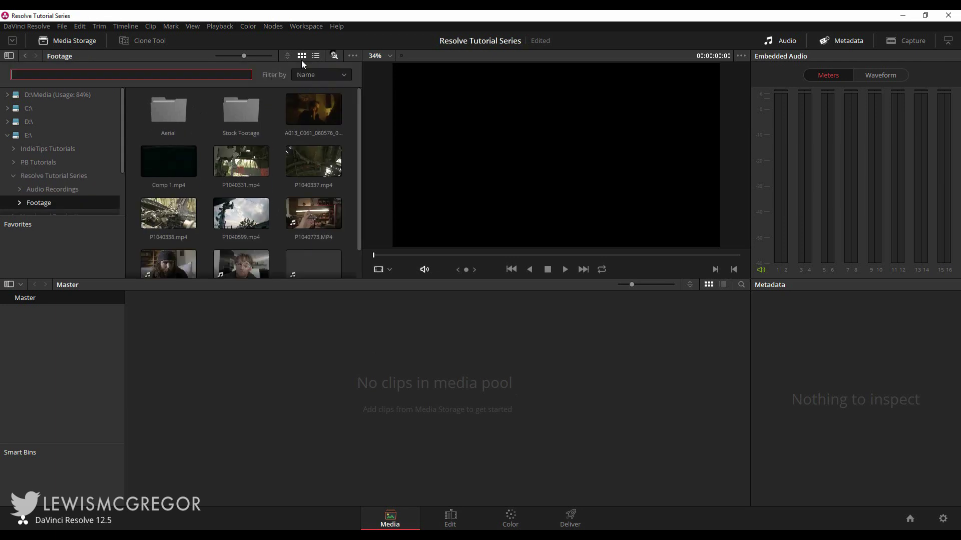
type("v")
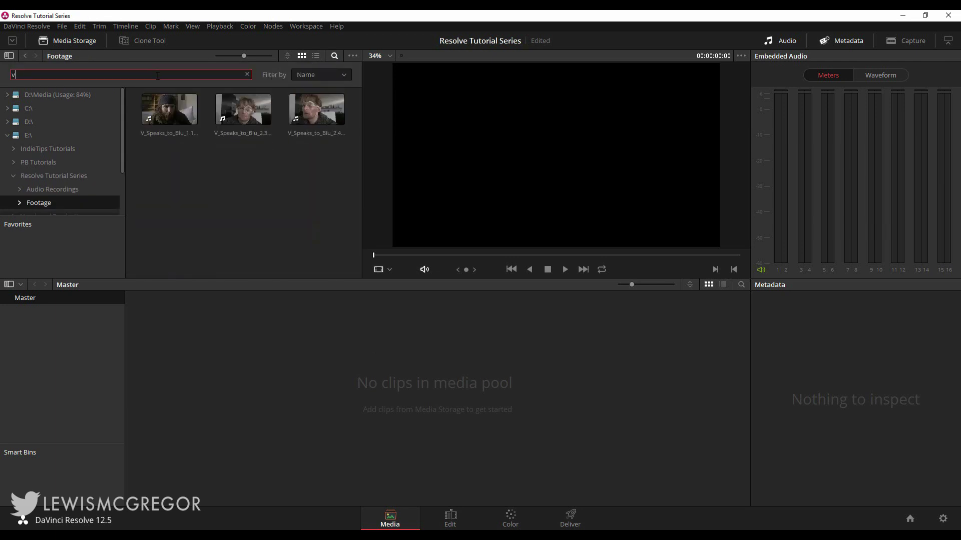
type("_speaks")
key("BackSpace")
key("BackSpace")
key("BackSpace")
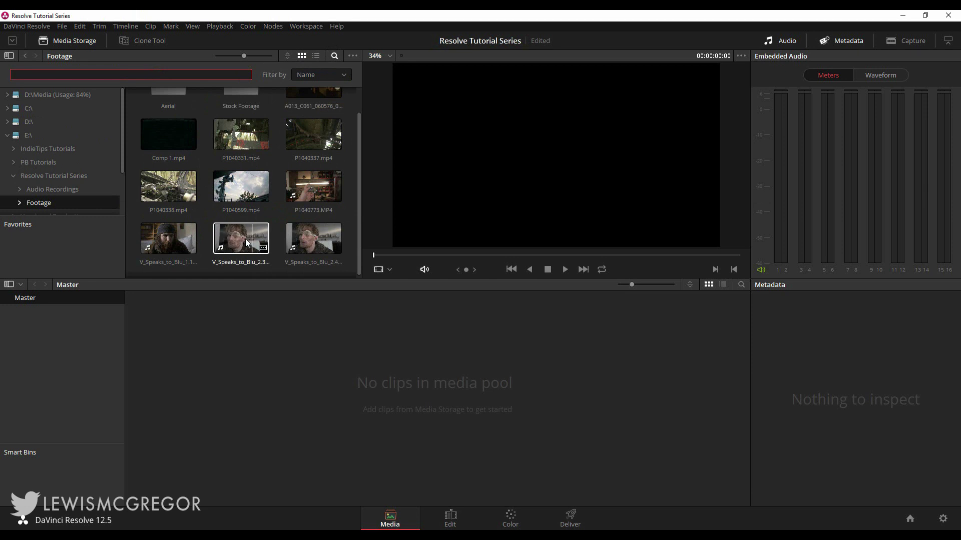
Step: List the clips in detail, sorted by End descending, in a wider browser
left_click(315, 57)
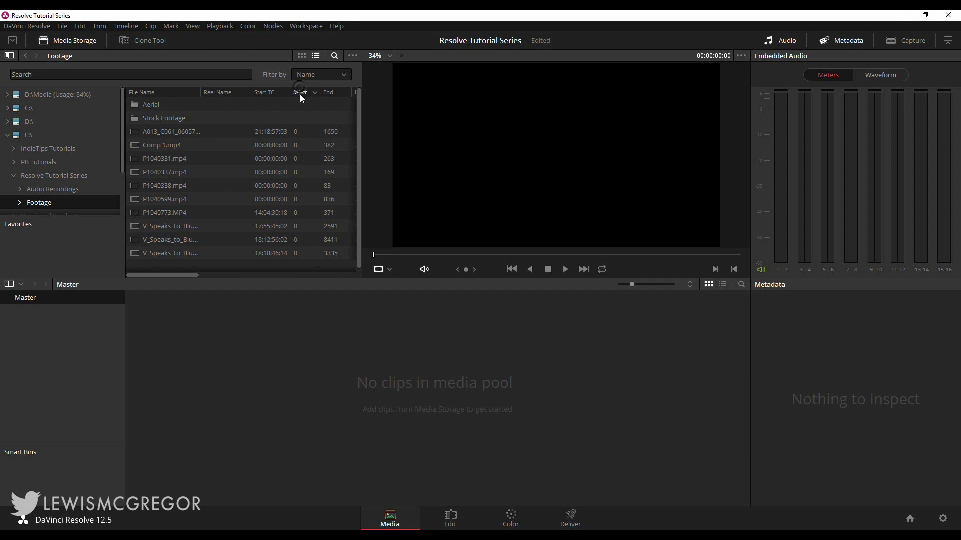
left_click(329, 93)
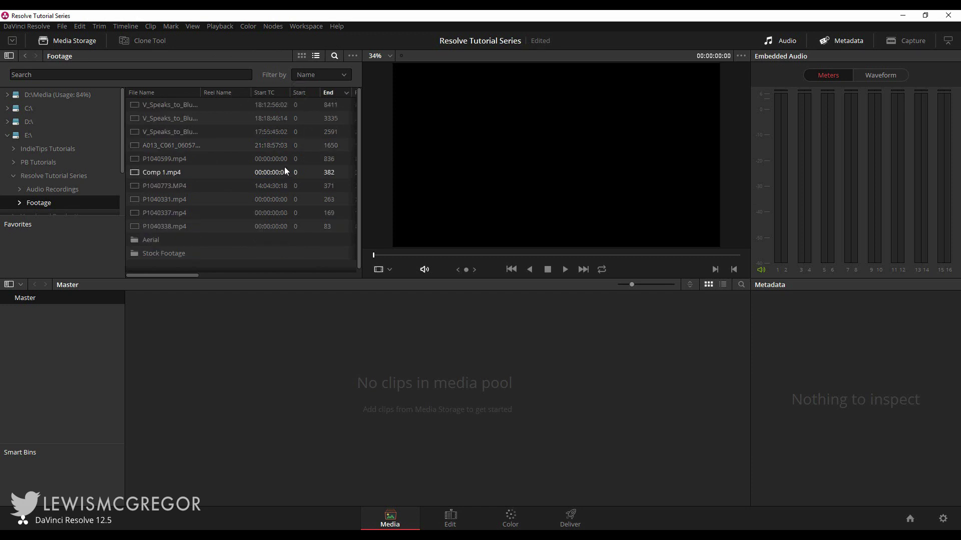
mouse_move(468, 122)
left_mouse_down()
mouse_move(582, 121)
mouse_move(403, 144)
left_mouse_up()
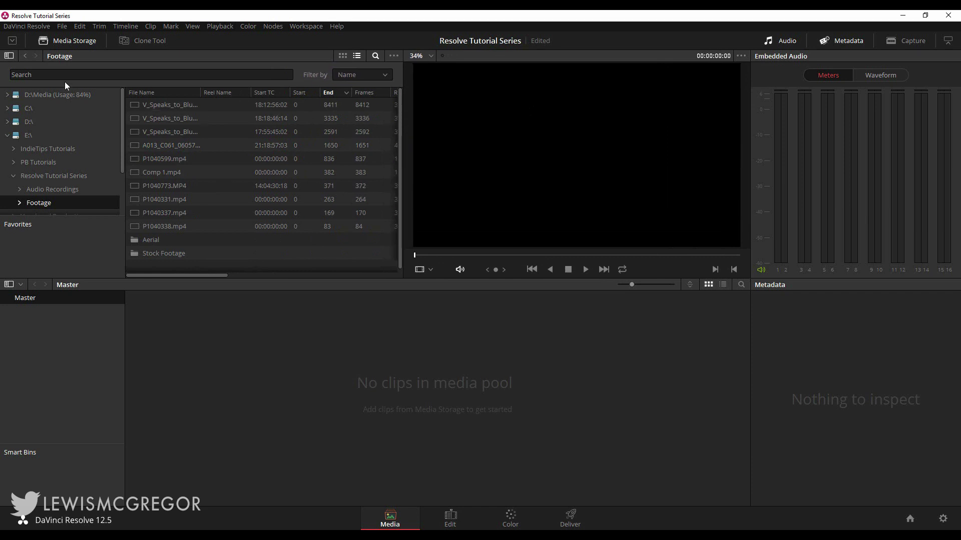
Step: Switch to a full-height thumbnail browser and open the H:\ drive's Stock Elements folder
left_click(12, 41)
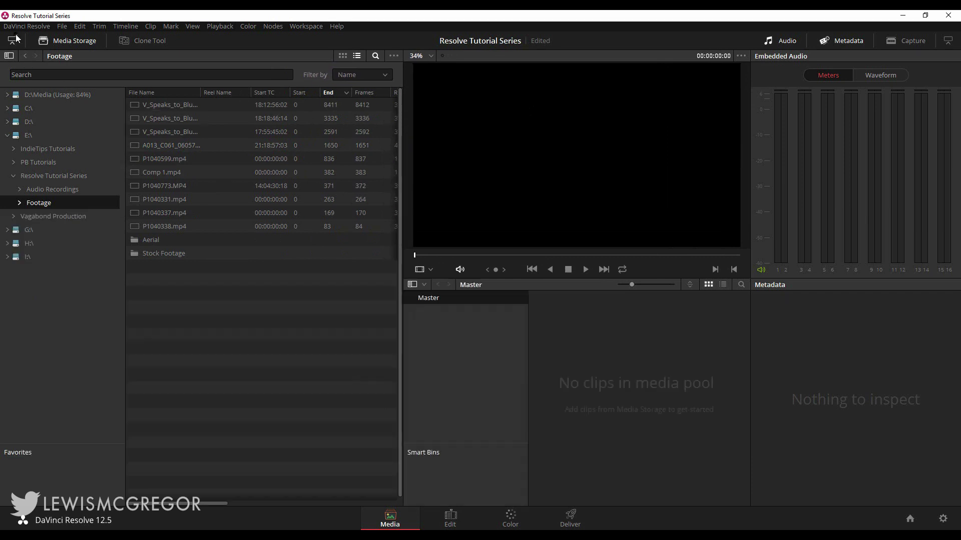
left_click(343, 57)
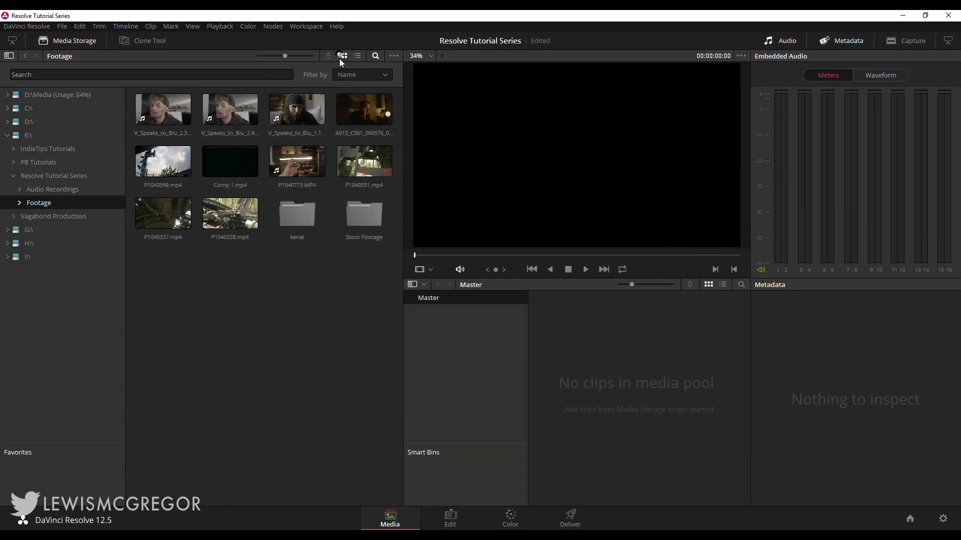
left_click(60, 188)
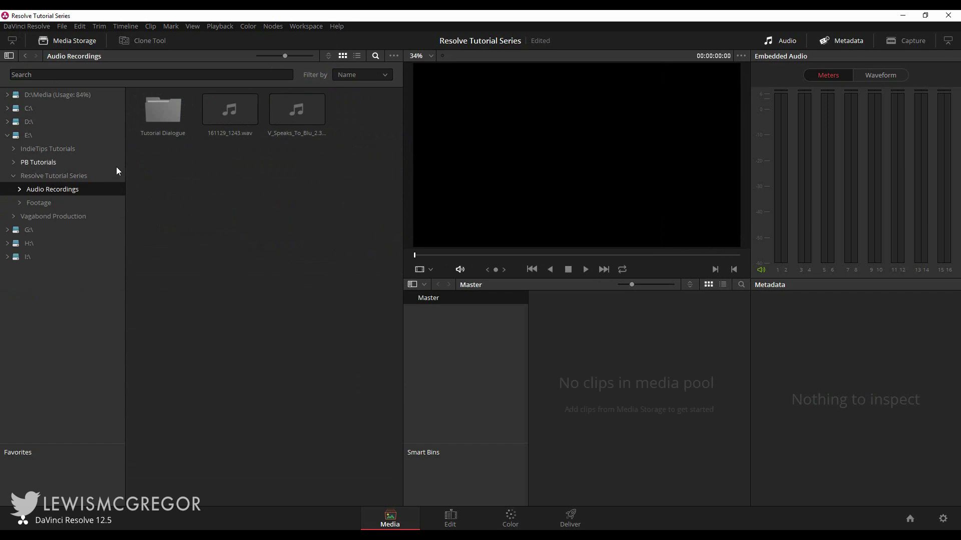
left_click(46, 202)
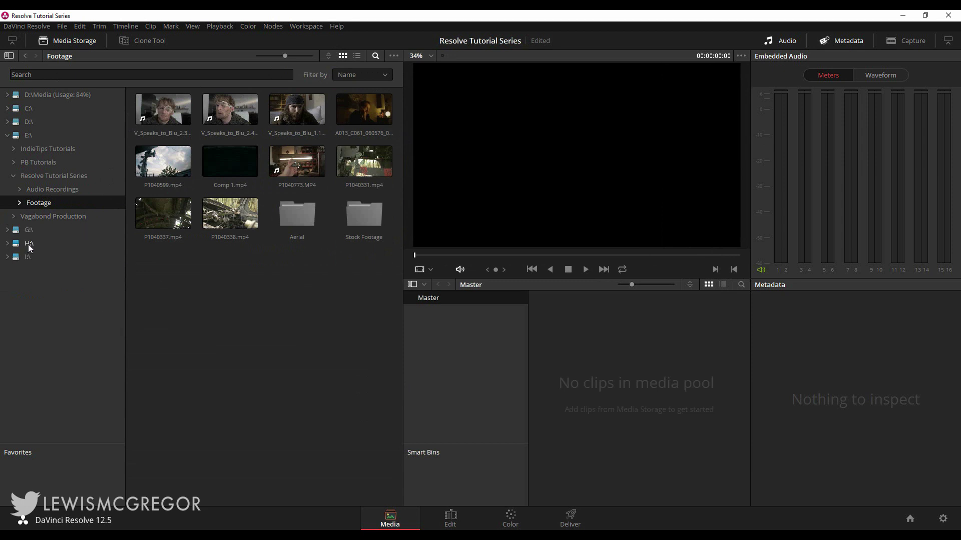
left_click(8, 244)
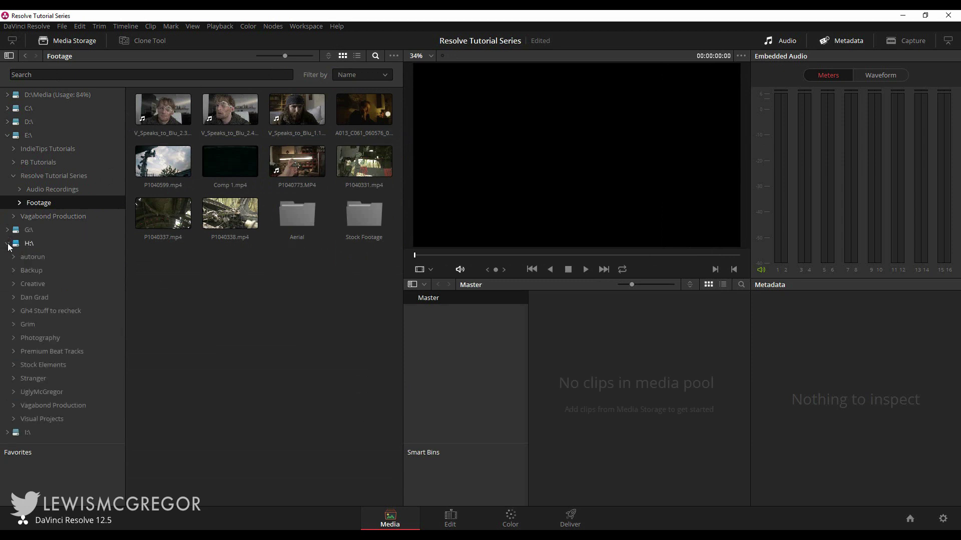
left_click(40, 365)
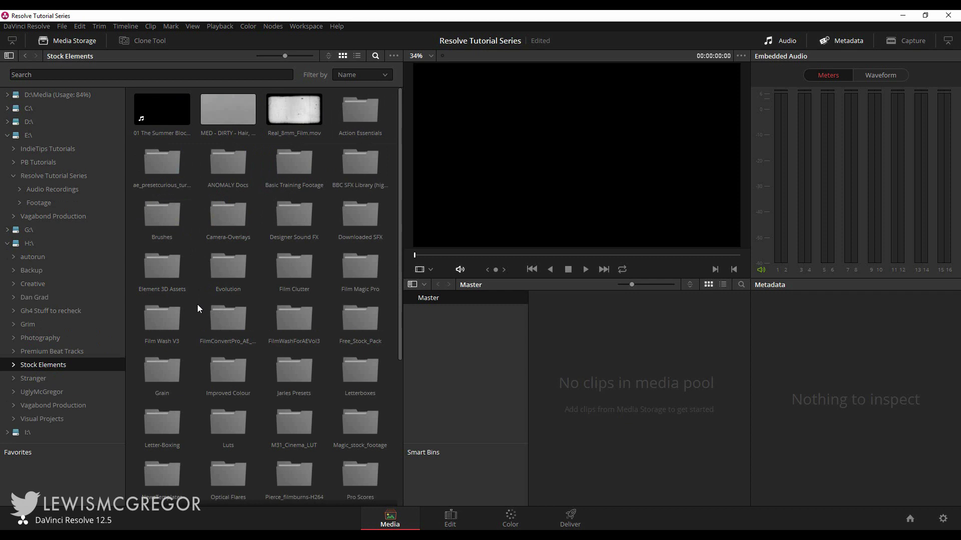
Step: Browse to Action Essentials > Sound Effects Series > Thunder & Lightning and add it to Favorites
double_click(354, 106)
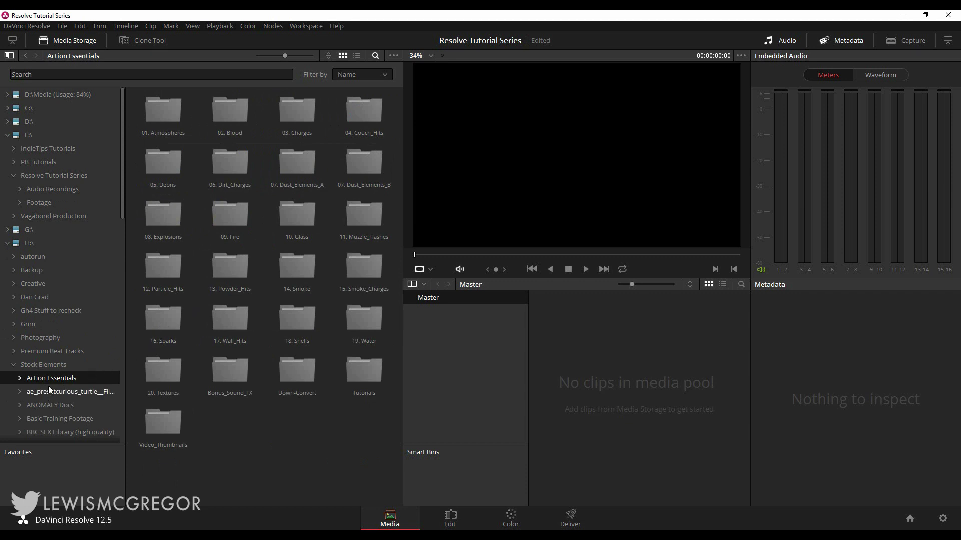
left_click(43, 365)
double_click(225, 364)
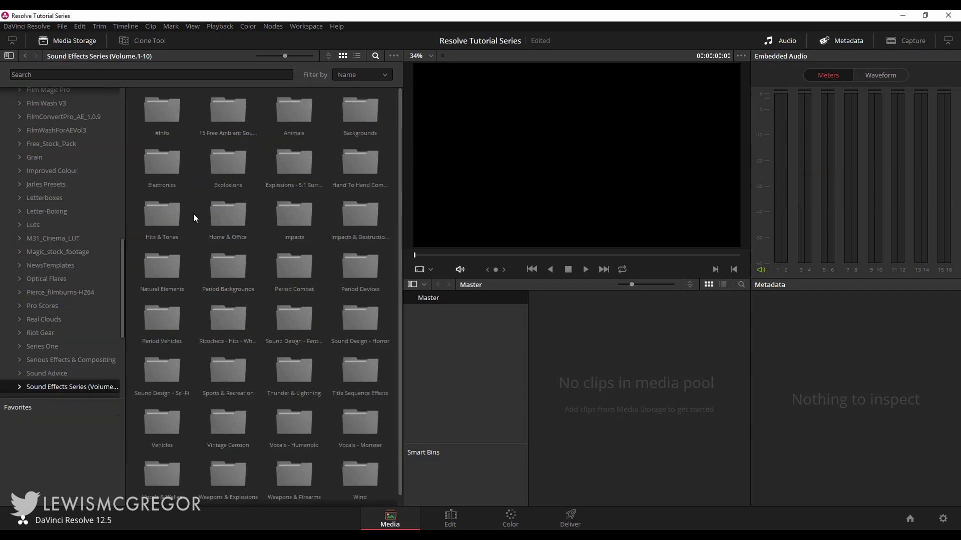
scroll(226, 164, "down", 1)
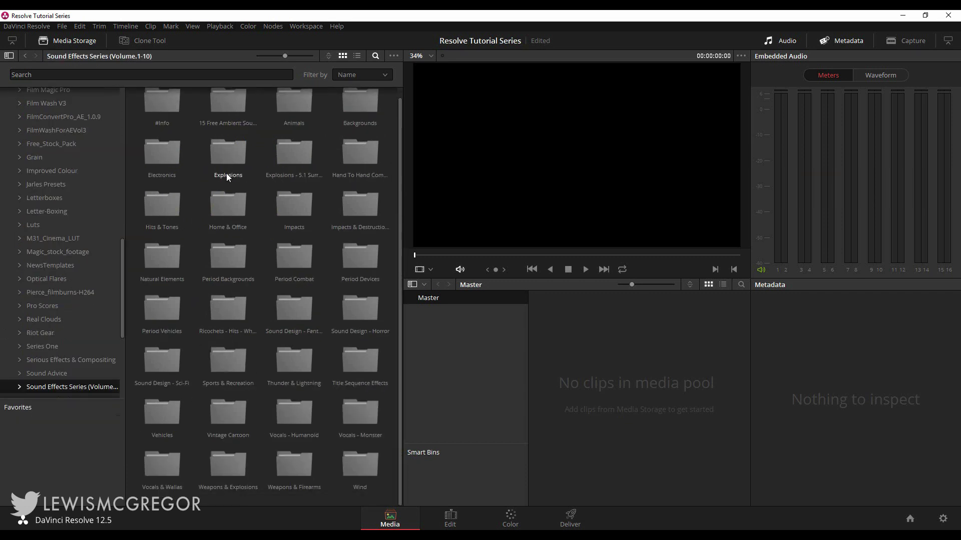
double_click(285, 363)
left_click(236, 112)
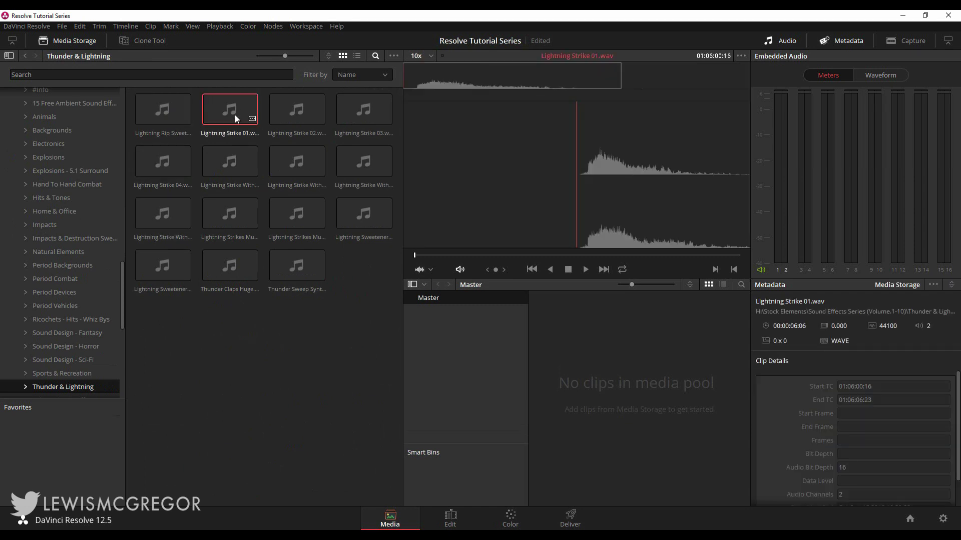
right_click(63, 387)
left_click(75, 378)
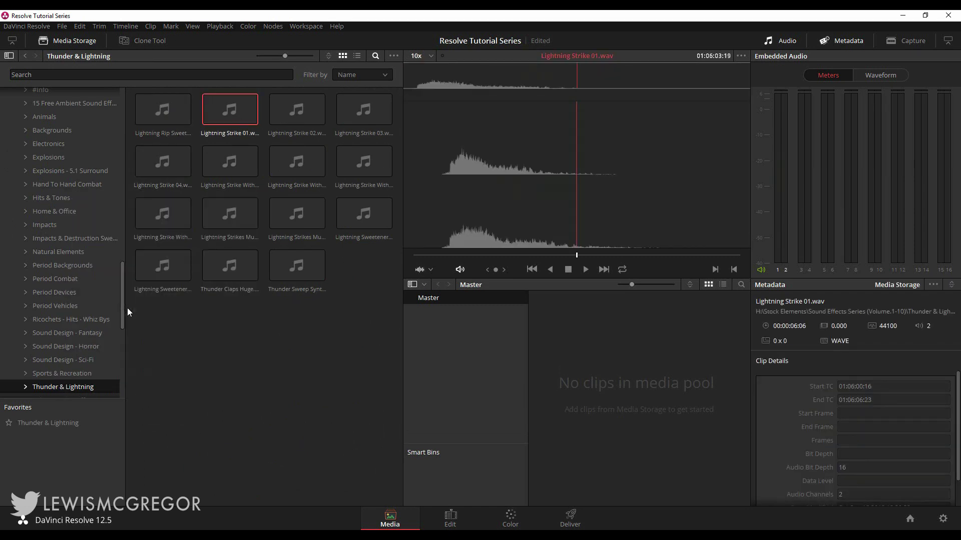
left_click(45, 423)
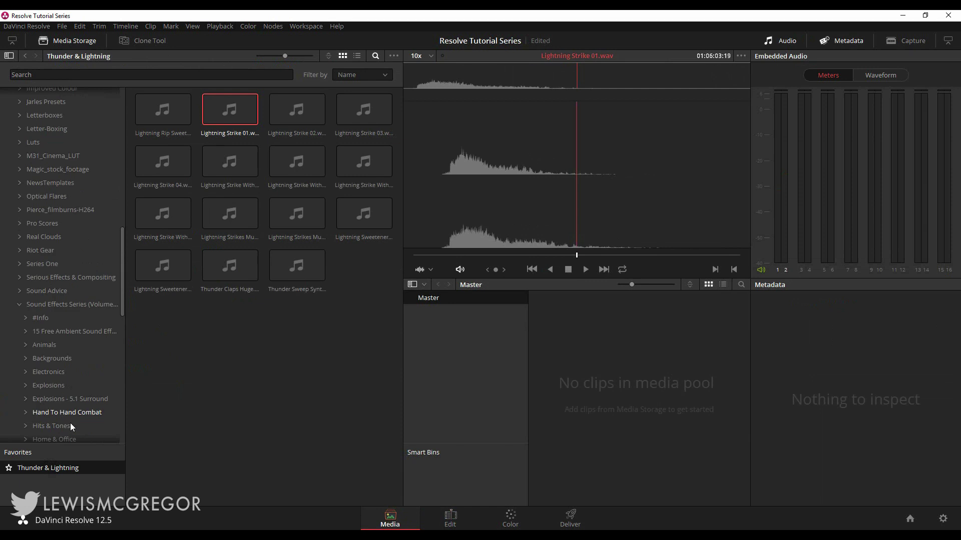
scroll(71, 425, "up", 5)
scroll(66, 391, "up", 5)
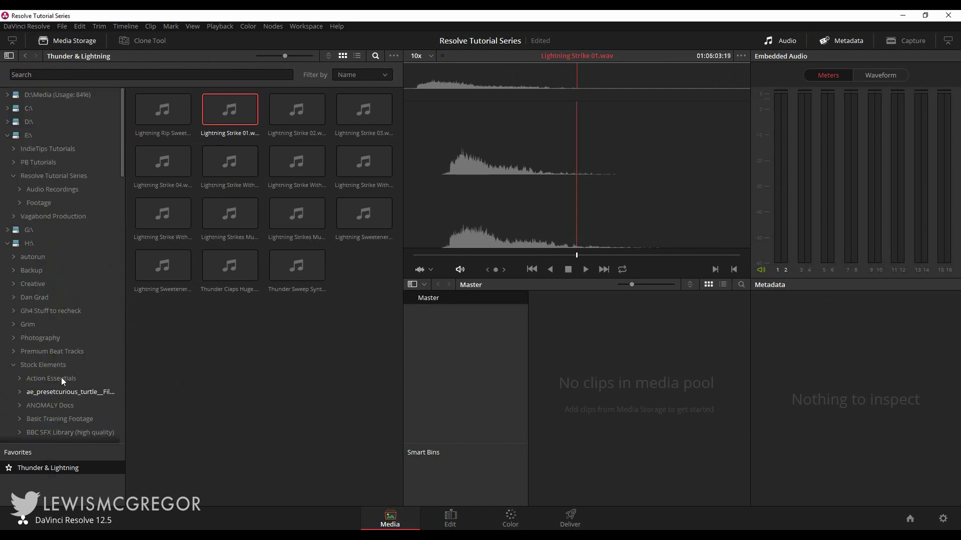
Step: Collapse the H:\ drive and return to the Footage folder under Resolve Tutorial Series
left_click(8, 244)
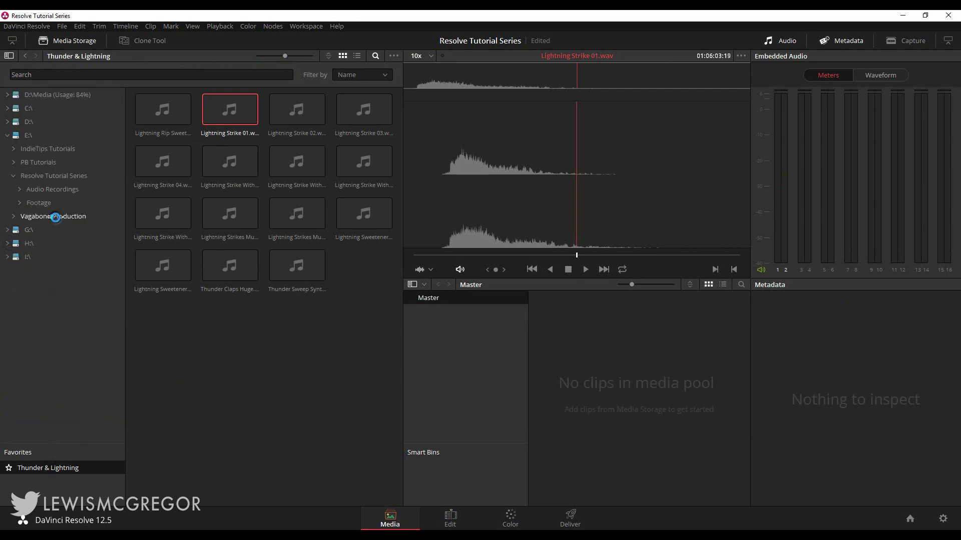
left_click(55, 216)
left_click(39, 202)
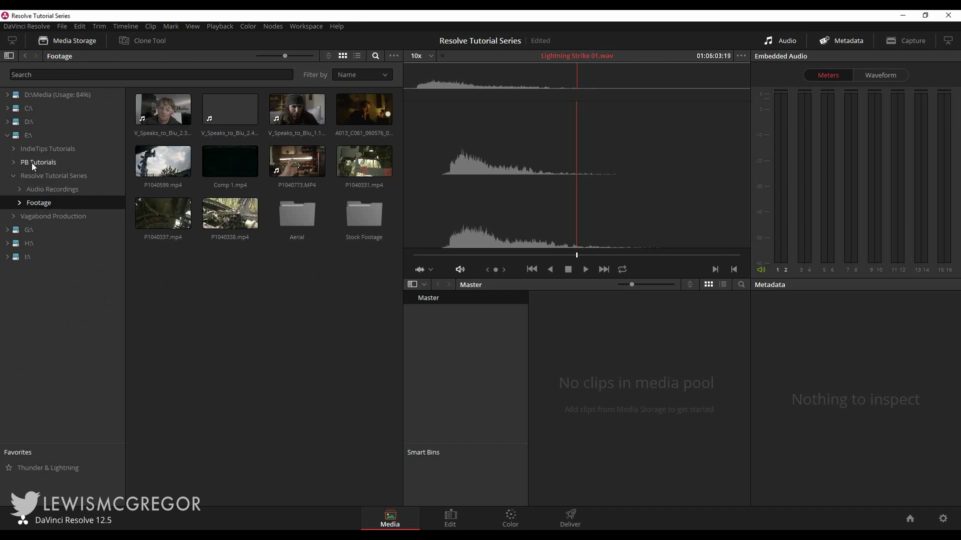
left_click(53, 176)
Step: Load V_Speaks_to_Blu_2.3 from Footage and switch the viewer to its audio waveform
left_click(39, 203)
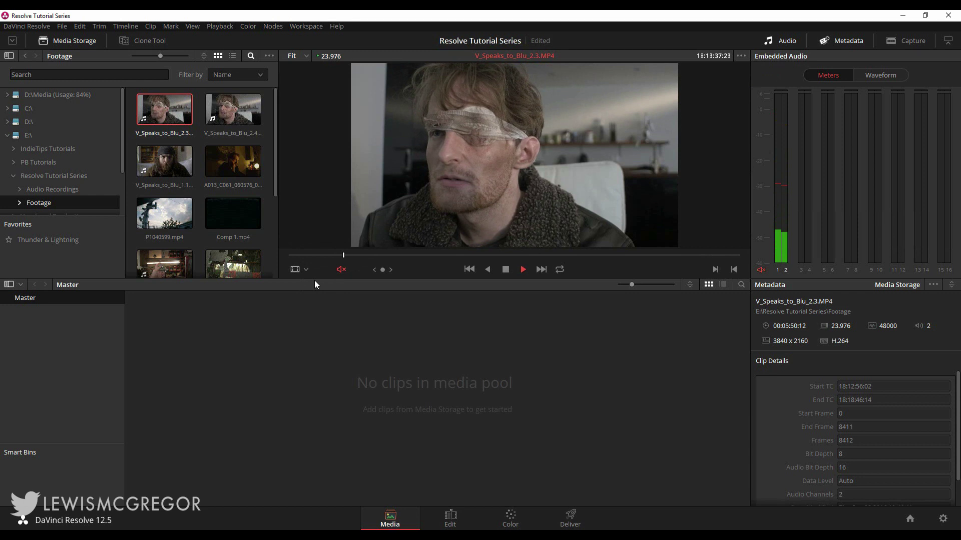
left_click(300, 269)
left_click(318, 294)
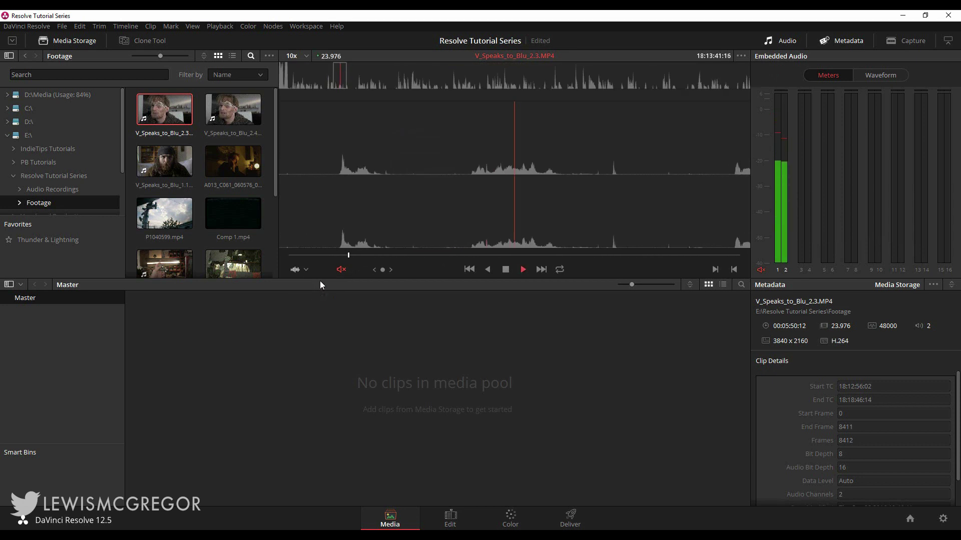
Step: Switch the viewer back to video and enable Show Full Clip Audio Waveform
left_click(302, 268)
left_click(318, 294)
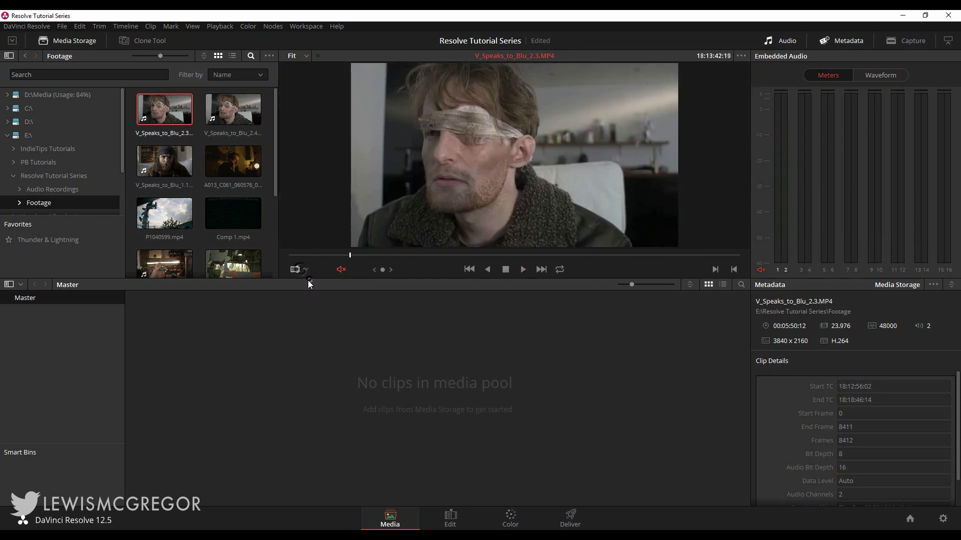
left_click(742, 56)
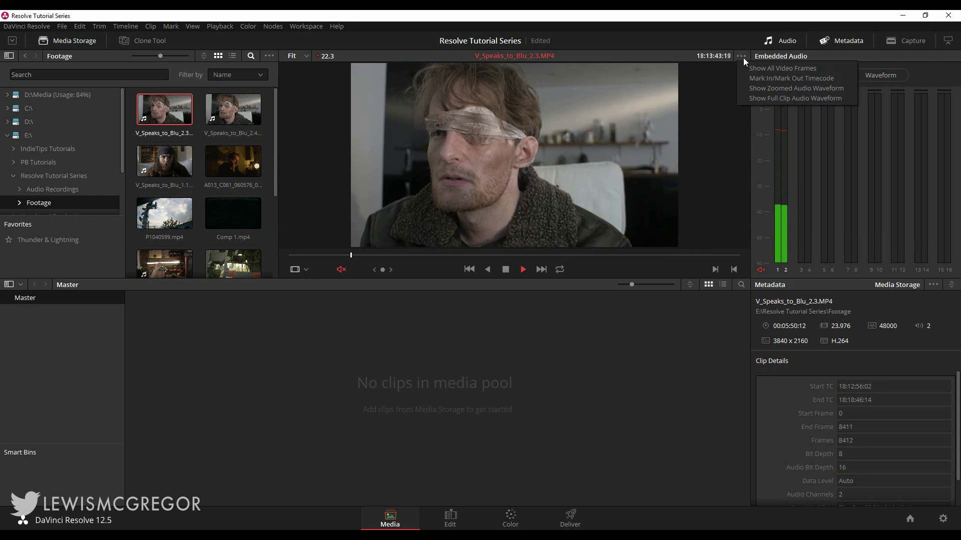
left_click(776, 99)
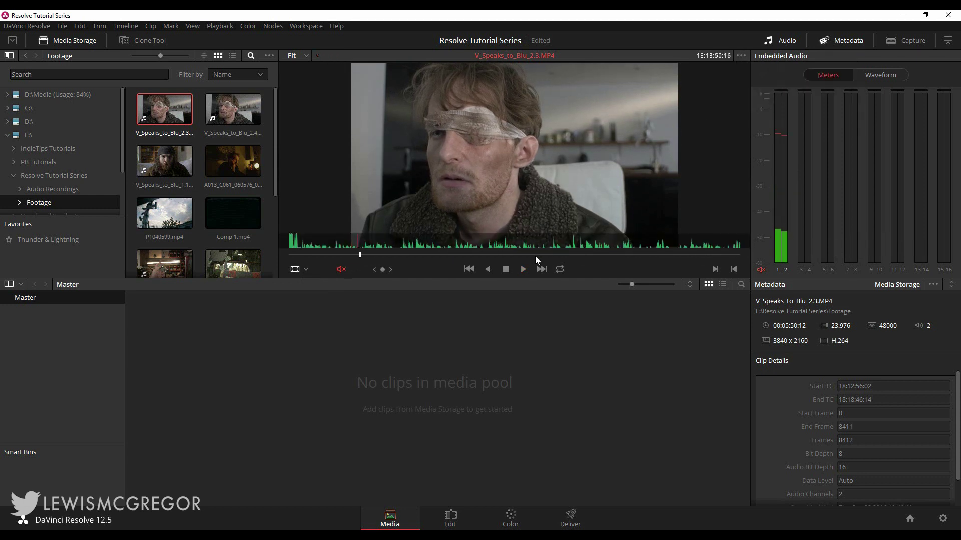
Step: Play the clip, jump to a later point, resume playback, then stop
key("space")
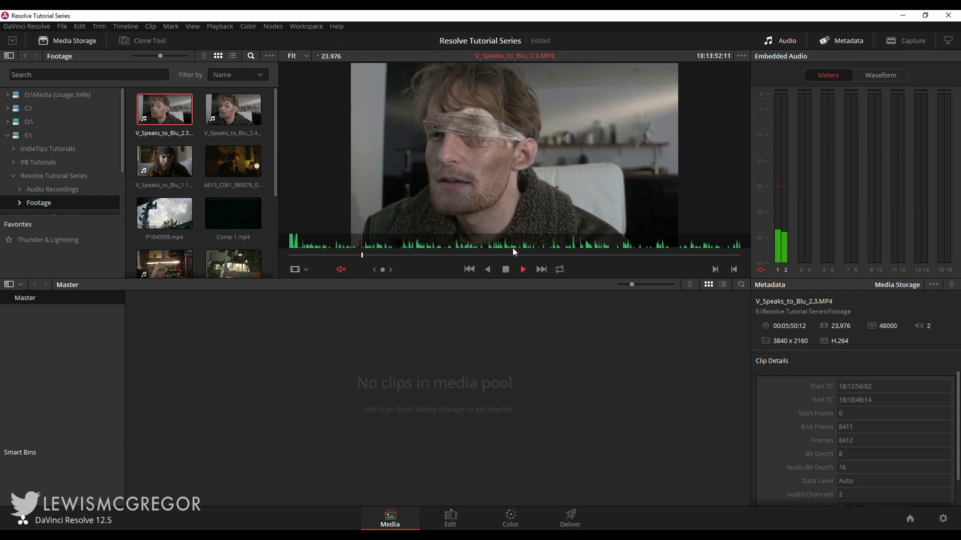
left_click(430, 254)
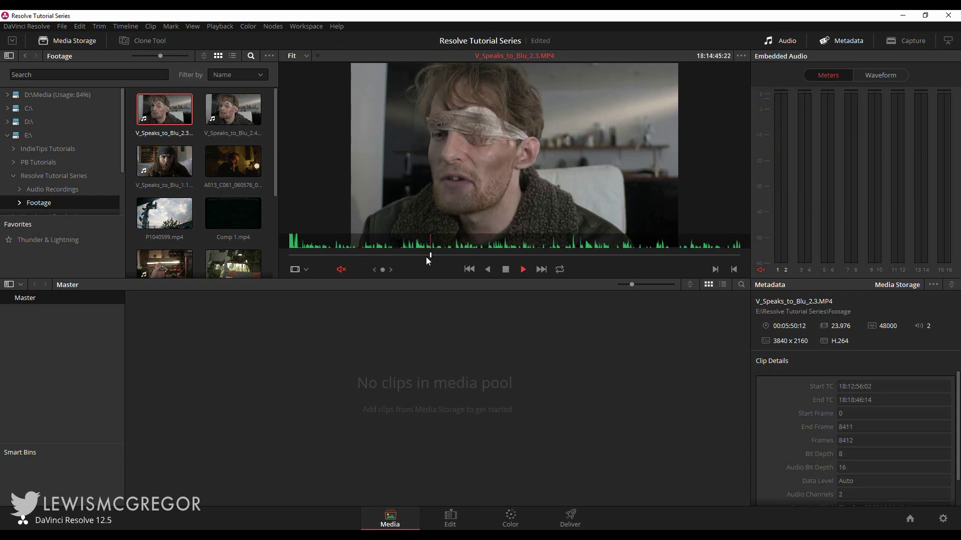
key("space")
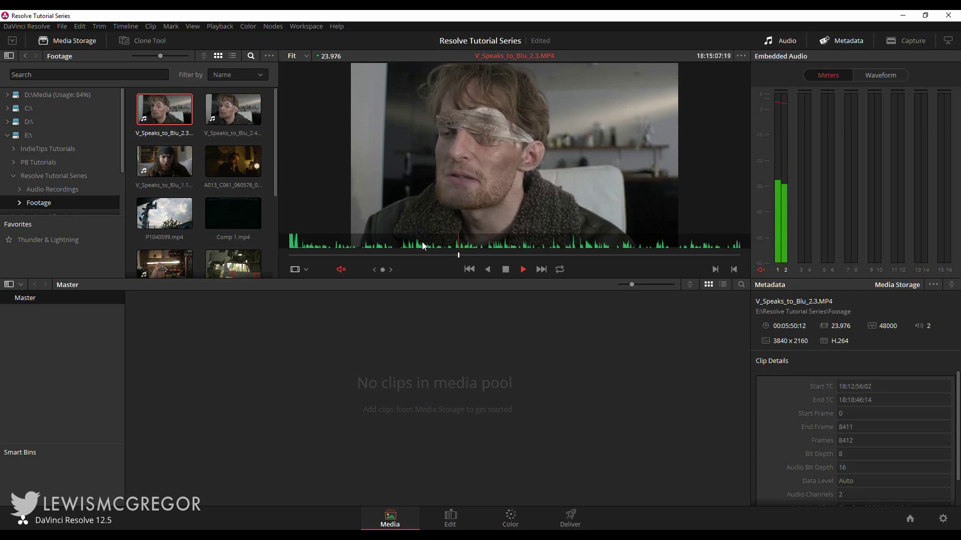
key("space")
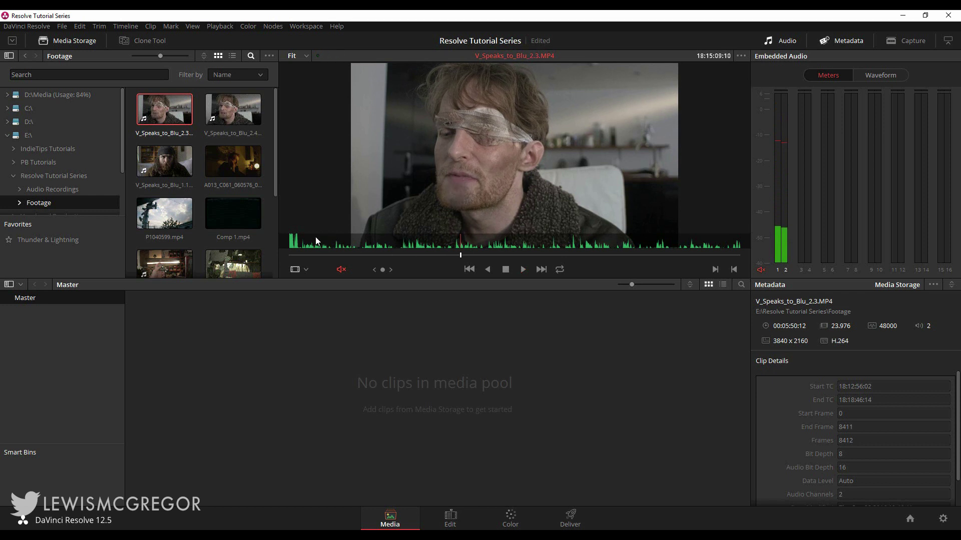
Step: Scrub V_Speaks_to_Blu_2.3 at several points and browse to the Resolve Tutorial Series folder
left_click(78, 239)
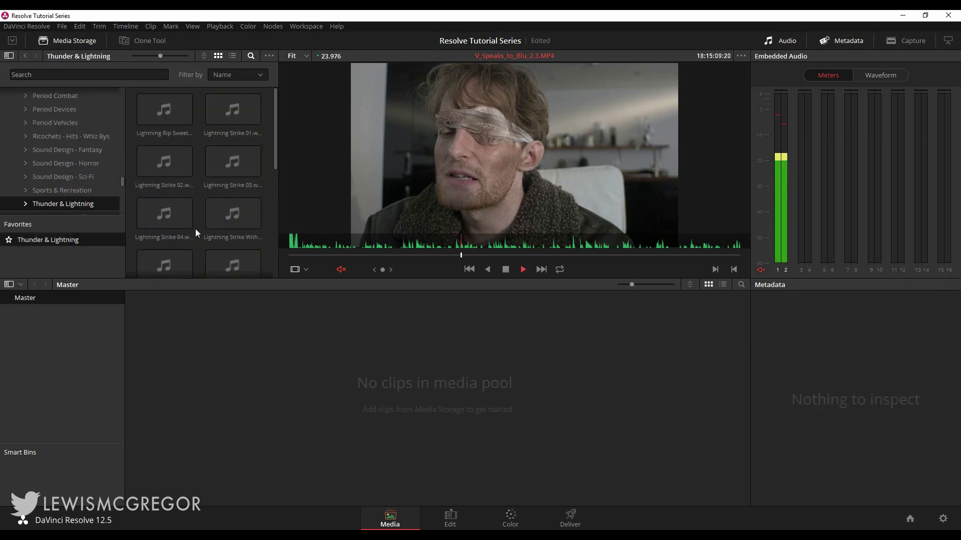
scroll(80, 184, "up", 1)
scroll(80, 184, "up", 3)
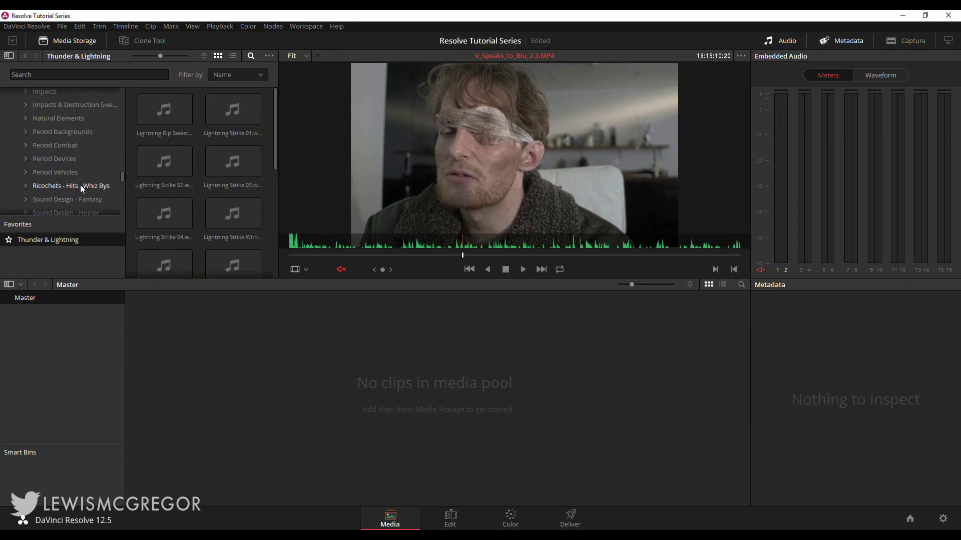
scroll(80, 184, "up", 3)
scroll(76, 185, "up", 3)
scroll(31, 189, "up", 2)
scroll(23, 160, "up", 3)
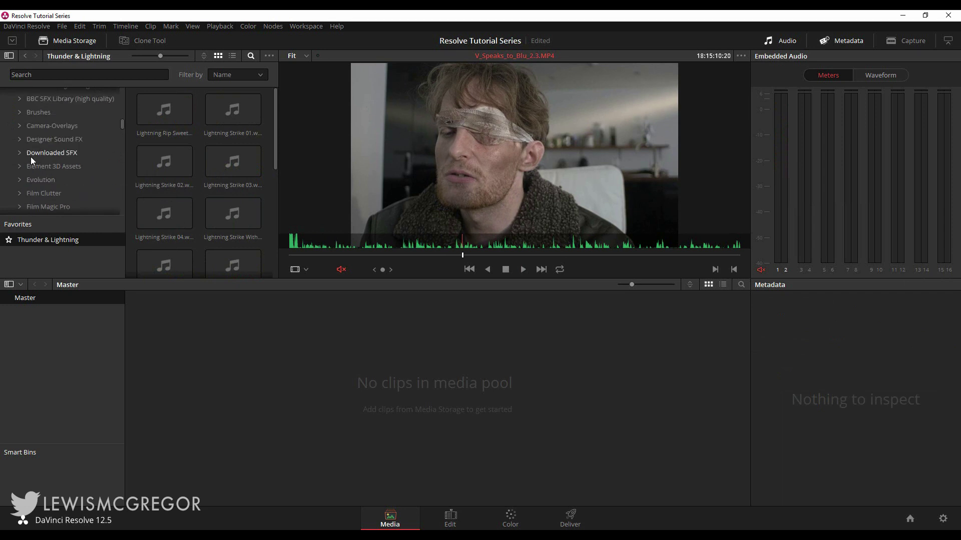
scroll(117, 126, "up", 3)
scroll(126, 88, "up", 2)
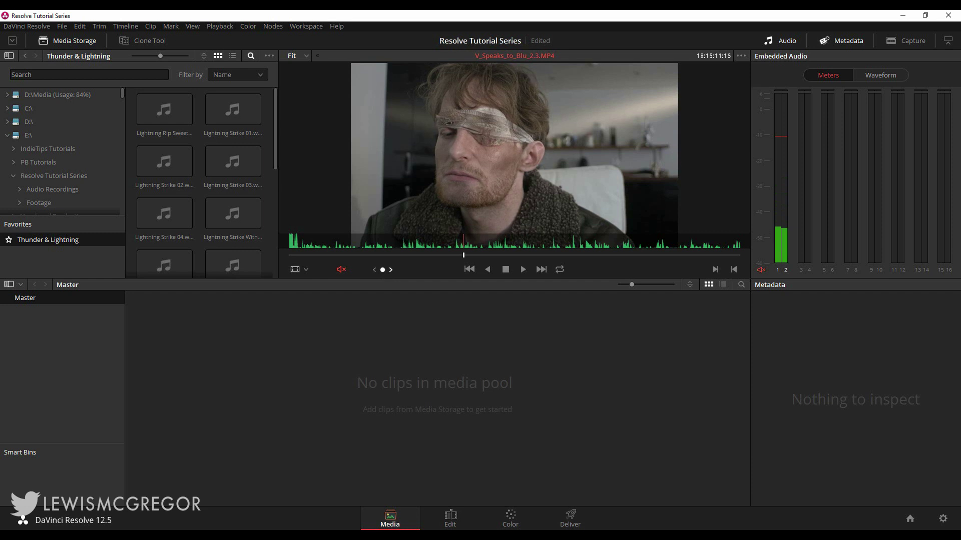
key("j")
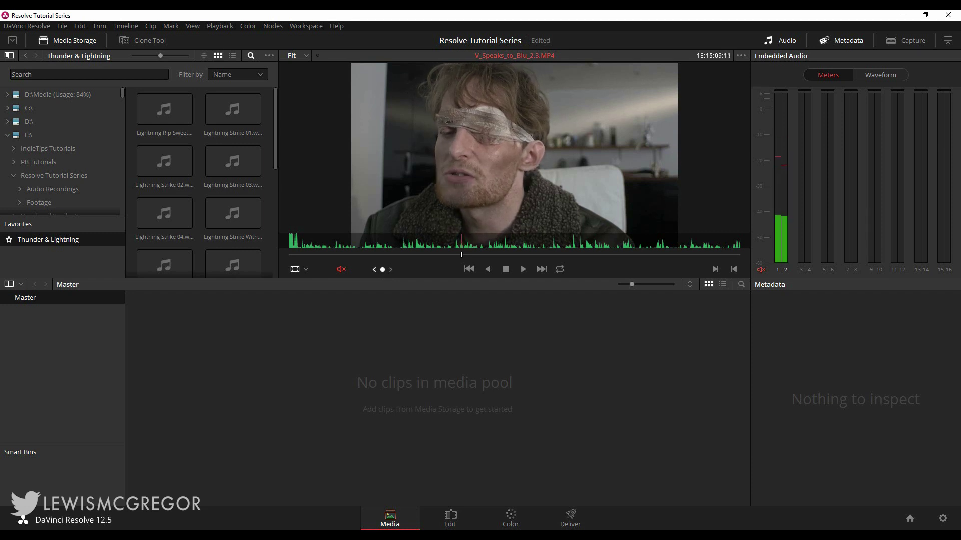
left_click(395, 256)
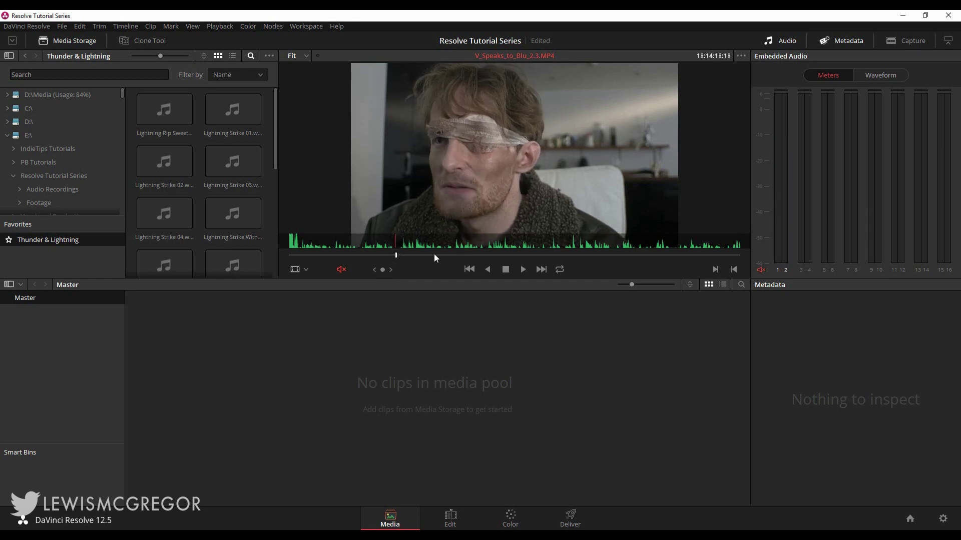
left_click(510, 254)
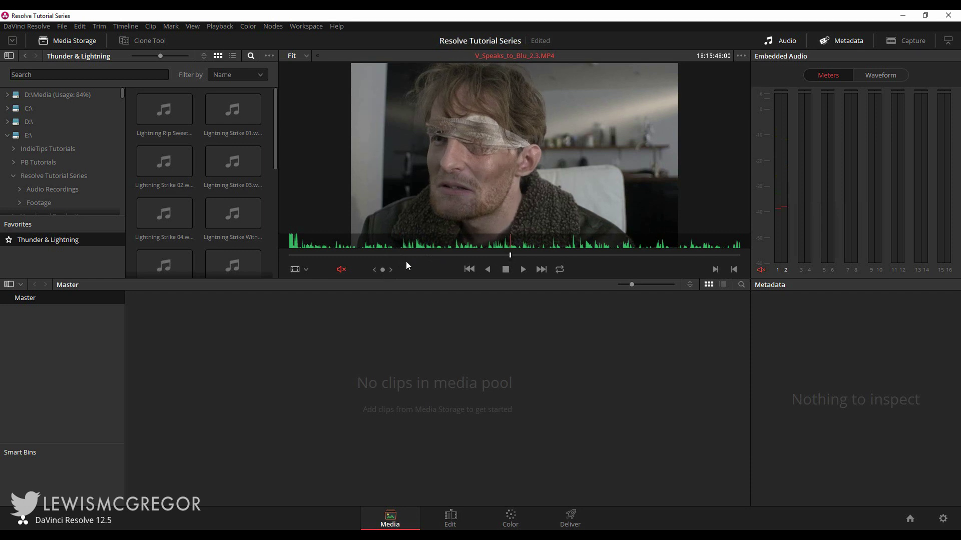
left_click(76, 175)
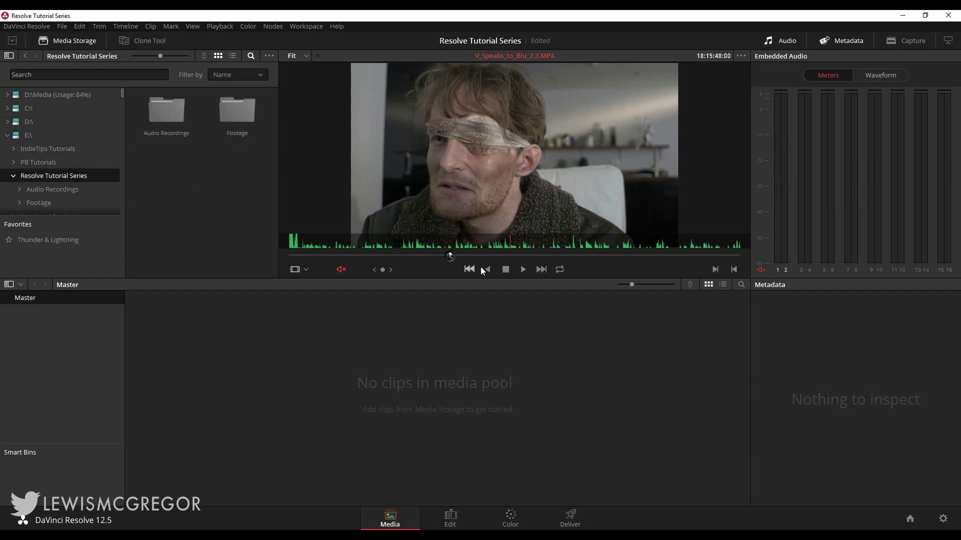
left_click(545, 256)
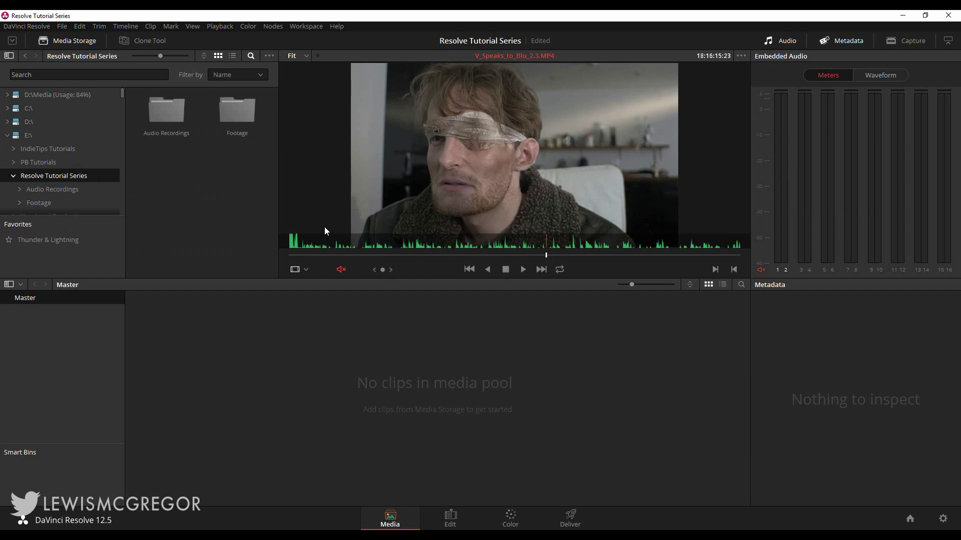
Step: Enlarge the viewer and mark in and out points around a short range of V_Speaks_to_Blu_2.3
mouse_move(304, 278)
left_mouse_down()
mouse_move(343, 306)
mouse_move(352, 283)
left_mouse_up()
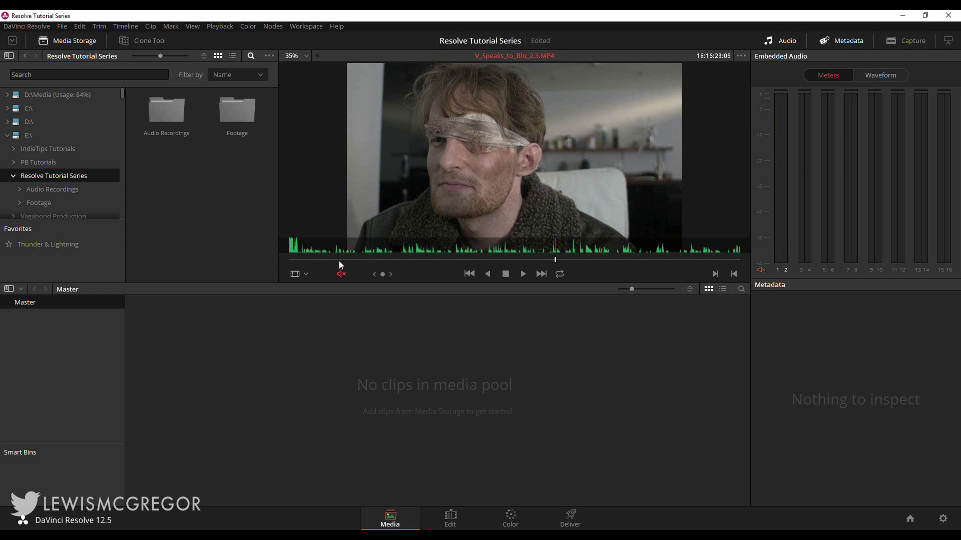
left_click(715, 275)
left_click(583, 258)
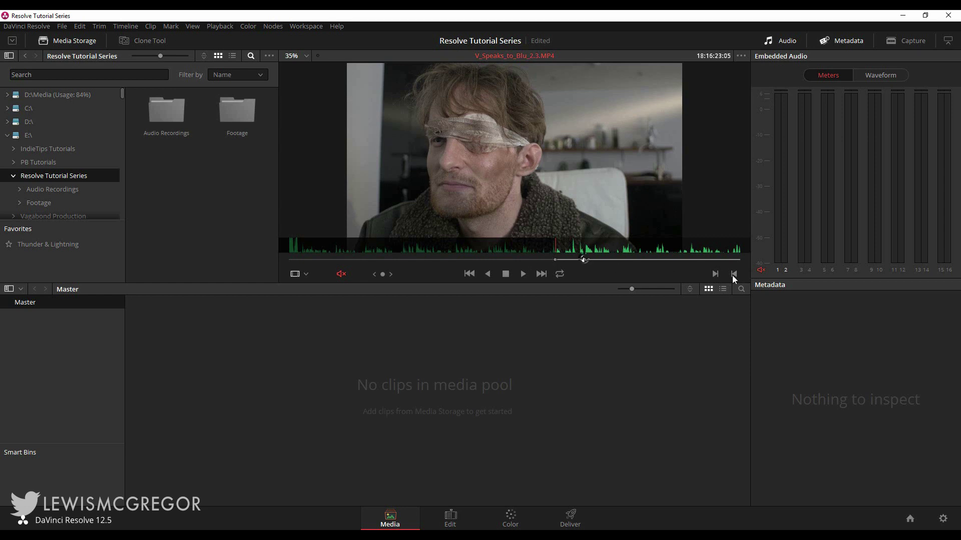
left_click(732, 274)
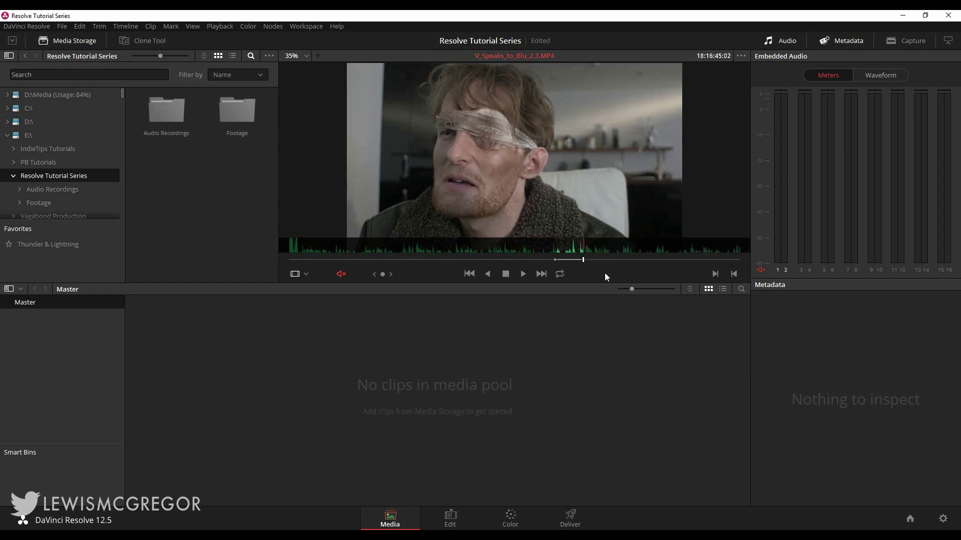
left_click(563, 259)
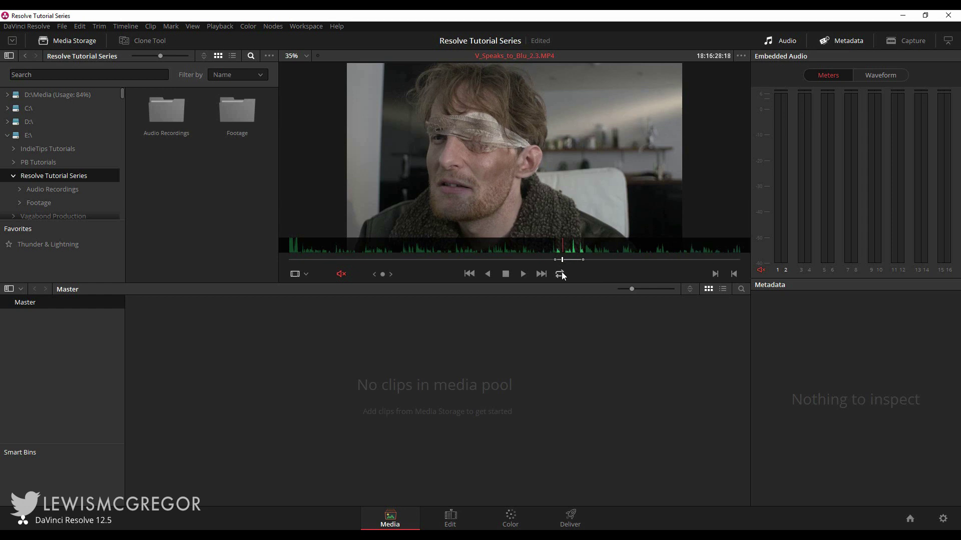
Step: Create a subclip from the marked range and play it back
right_click(570, 260)
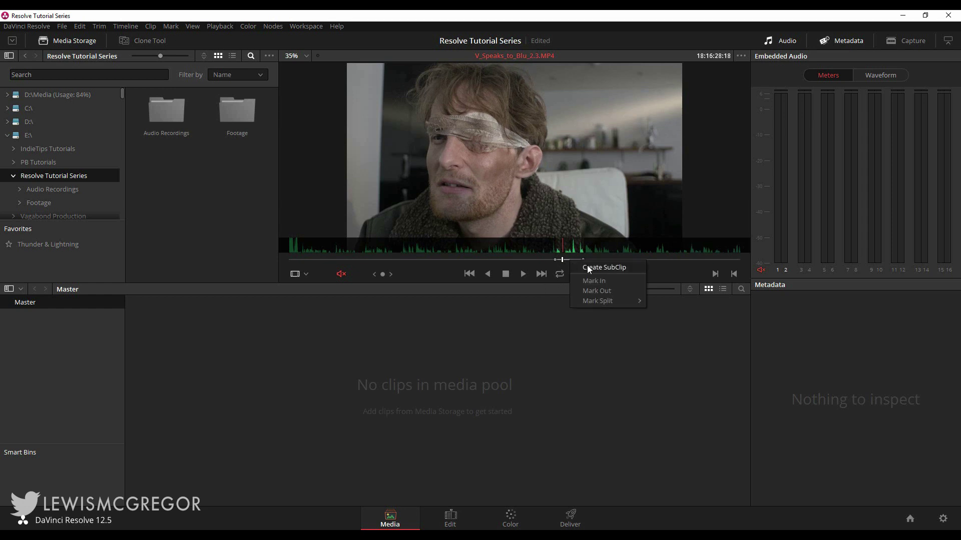
left_click(587, 265)
left_click(165, 311)
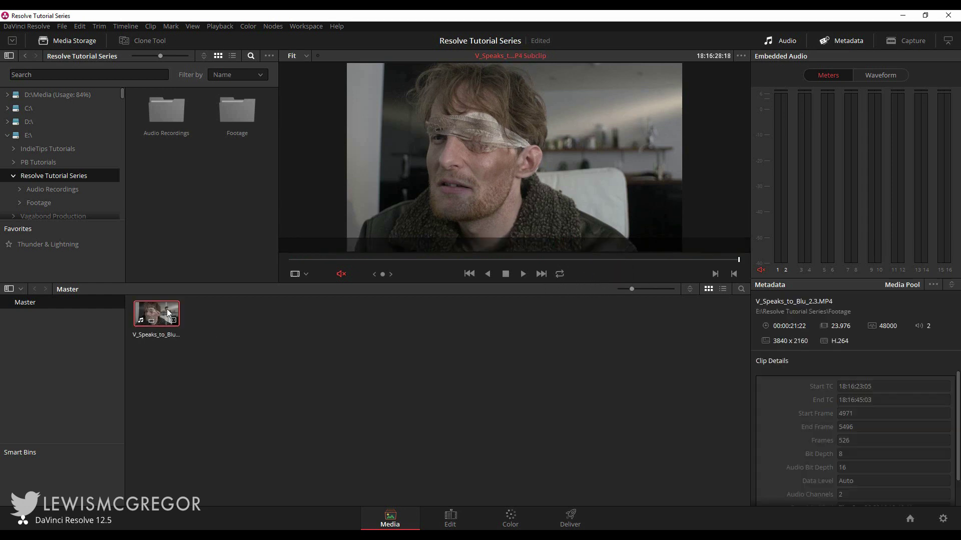
left_click(523, 275)
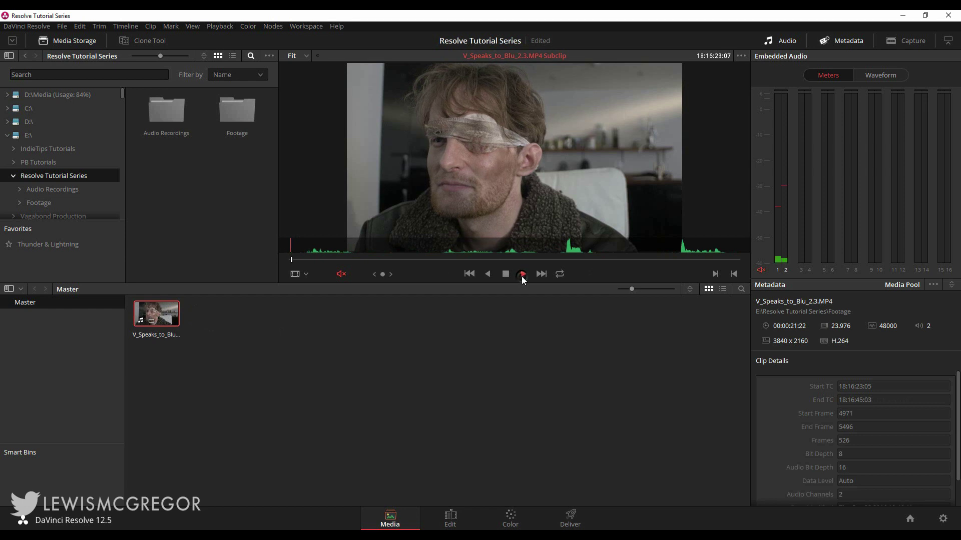
left_click(506, 275)
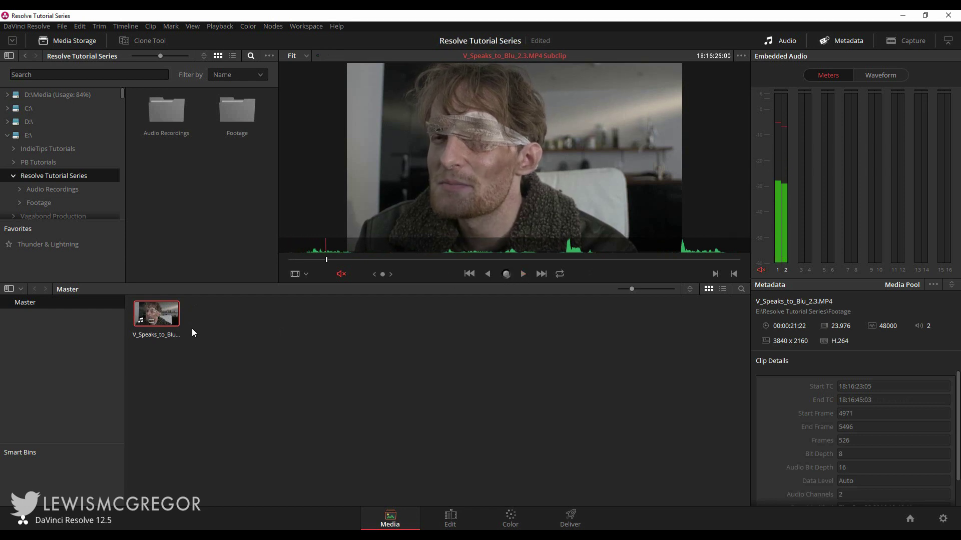
Step: Remove the subclip from the media pool and open the Footage folder
key("Delete")
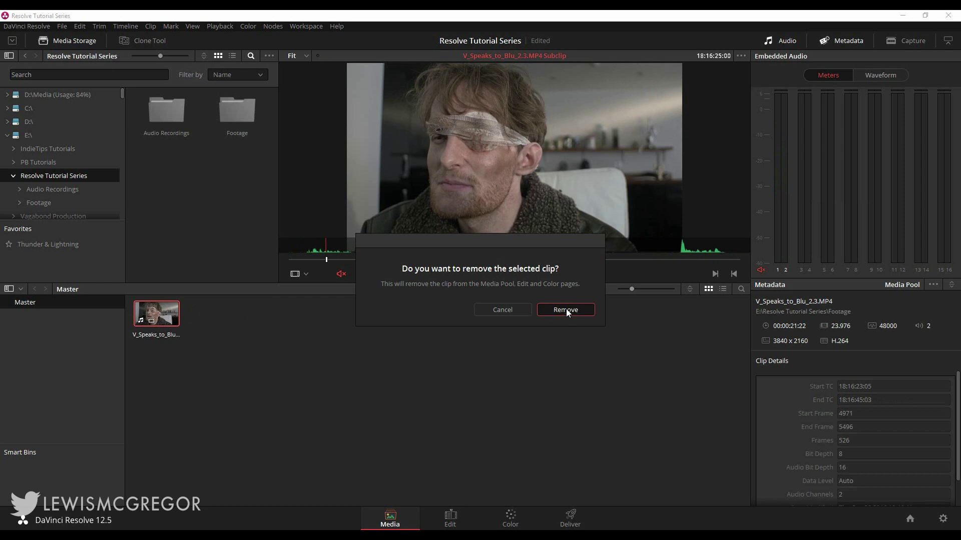
left_click(566, 309)
double_click(240, 115)
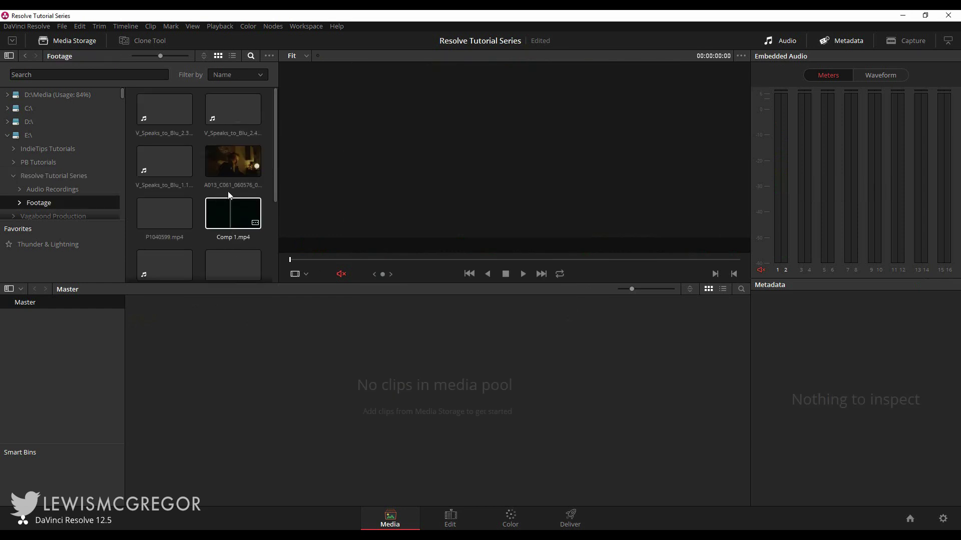
scroll(211, 227, "down", 3)
scroll(214, 228, "up", 3)
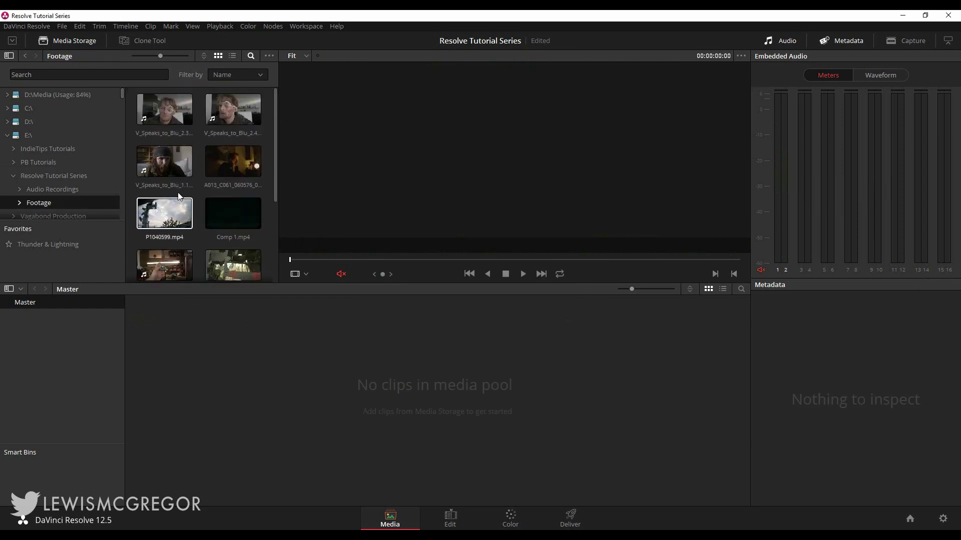
Step: Load V_Speaks_to_Blu_2.3.MP4, scrub partway in, and hide the audio meters
left_click(161, 103)
left_click(445, 261)
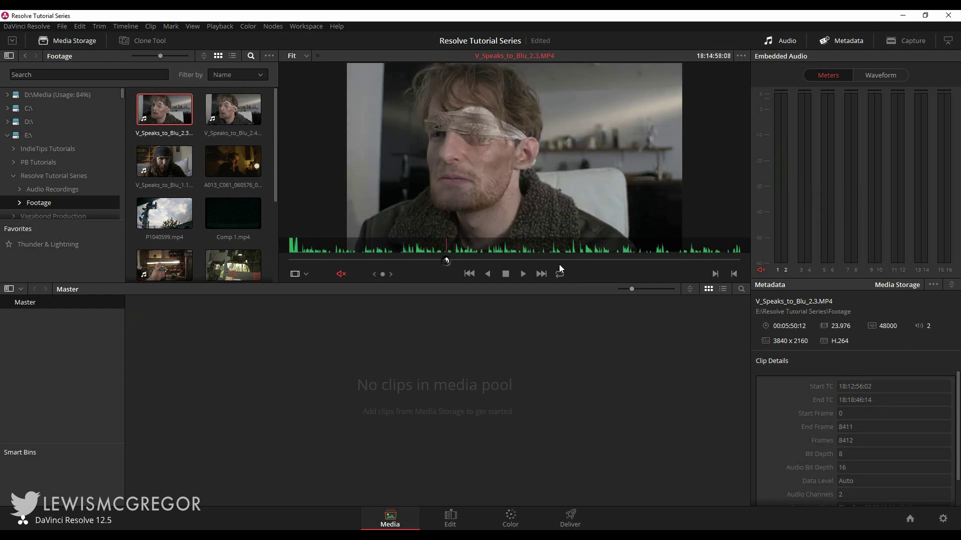
scroll(892, 379, "down", 2)
scroll(883, 390, "up", 2)
left_click(793, 39)
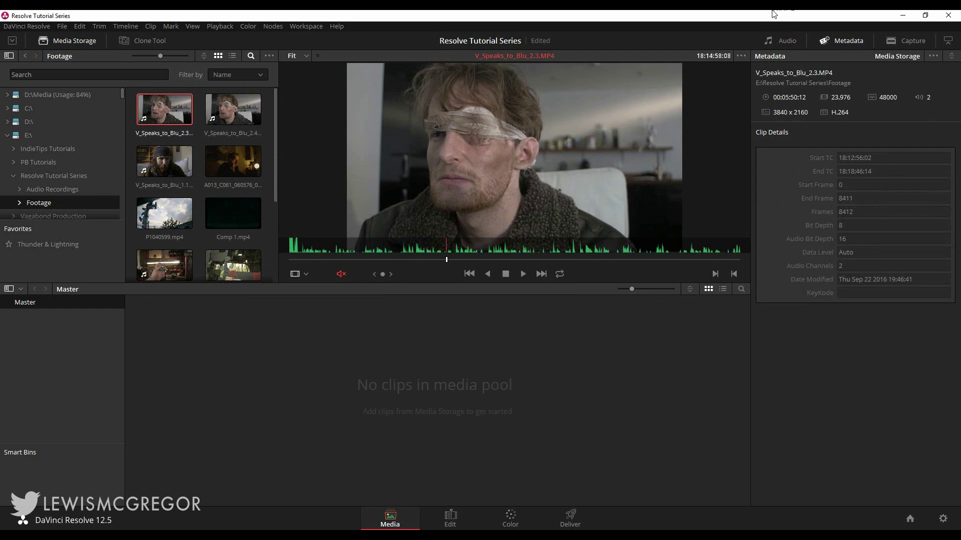
Step: Show the Shot & Scene metadata group, then switch to All Groups
left_click(952, 57)
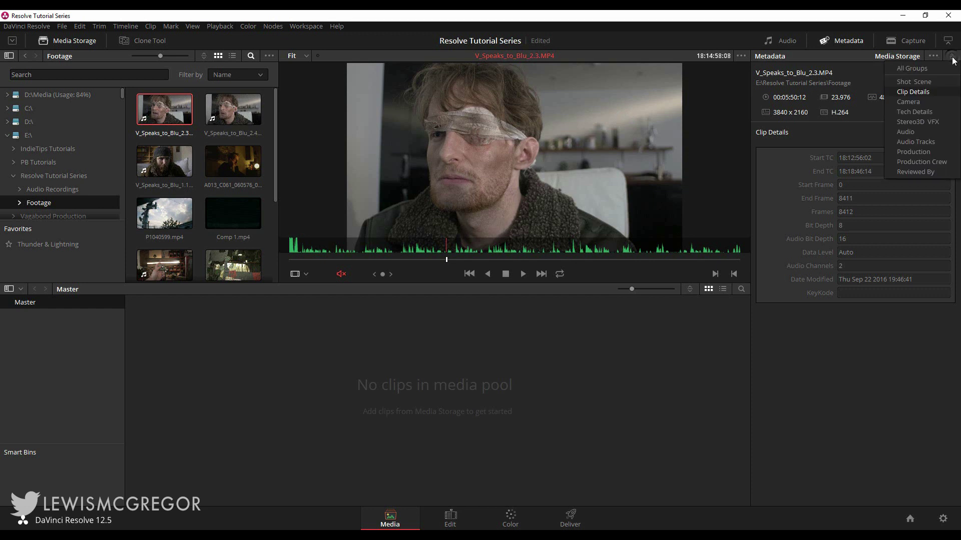
left_click(912, 82)
scroll(854, 226, "down", 1)
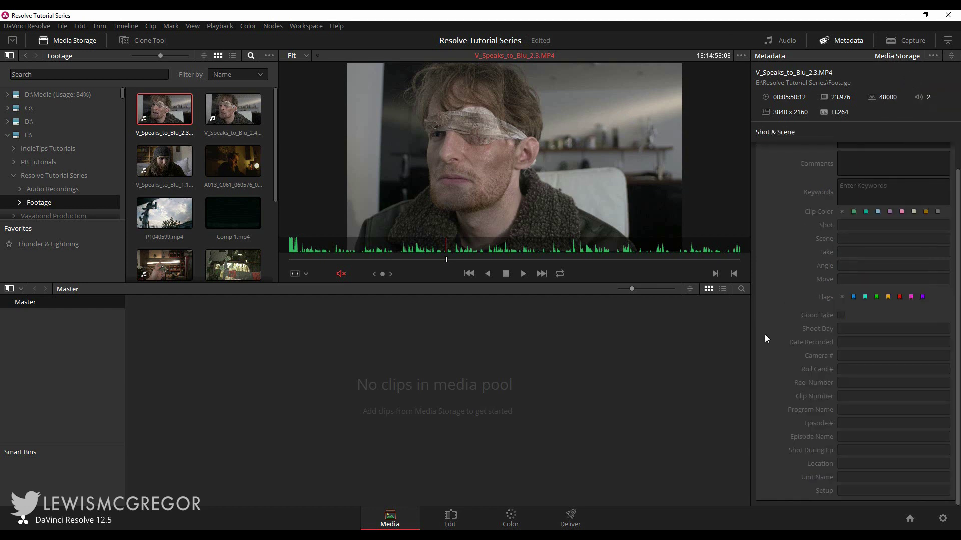
left_click(952, 57)
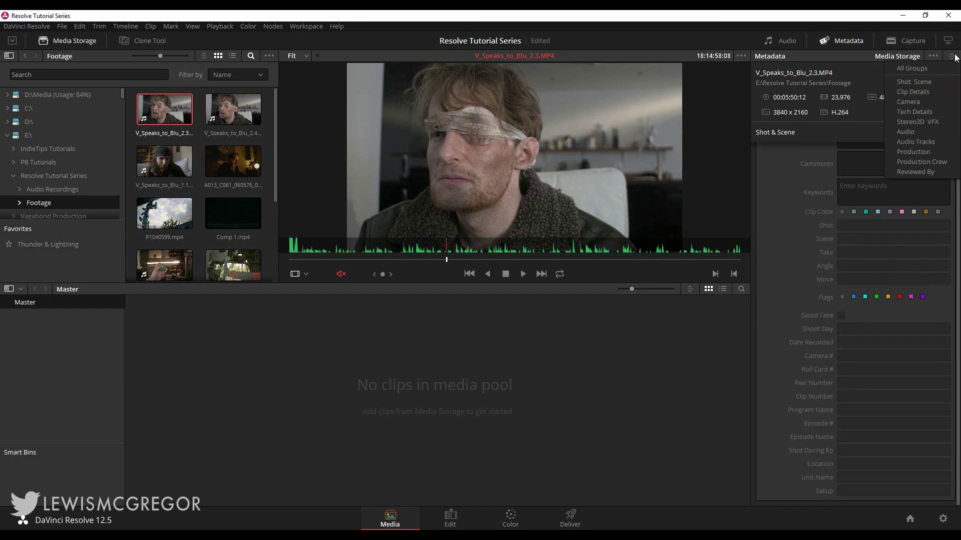
left_click(938, 68)
scroll(858, 244, "down", 2)
scroll(859, 244, "down", 3)
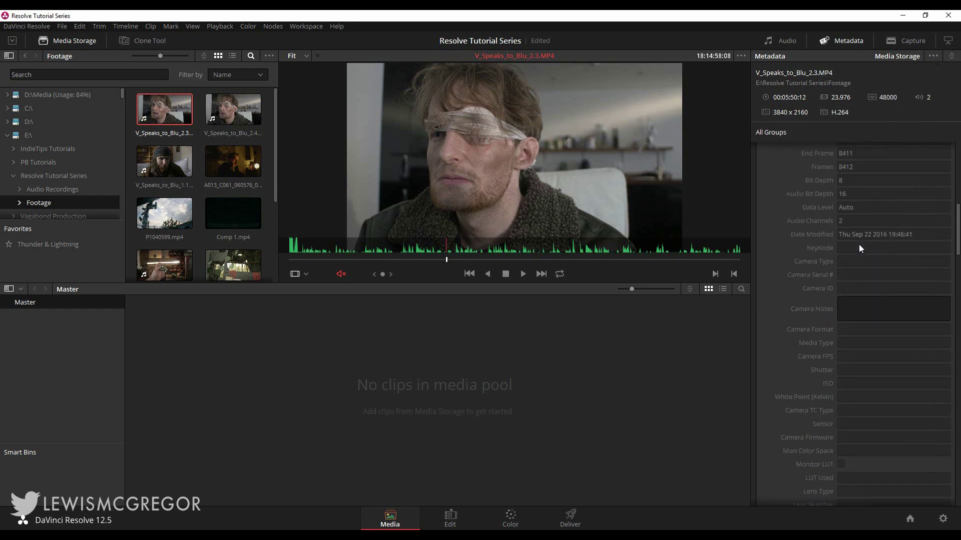
scroll(859, 248, "down", 3)
scroll(859, 250, "down", 3)
scroll(858, 251, "down", 3)
scroll(858, 251, "down", 2)
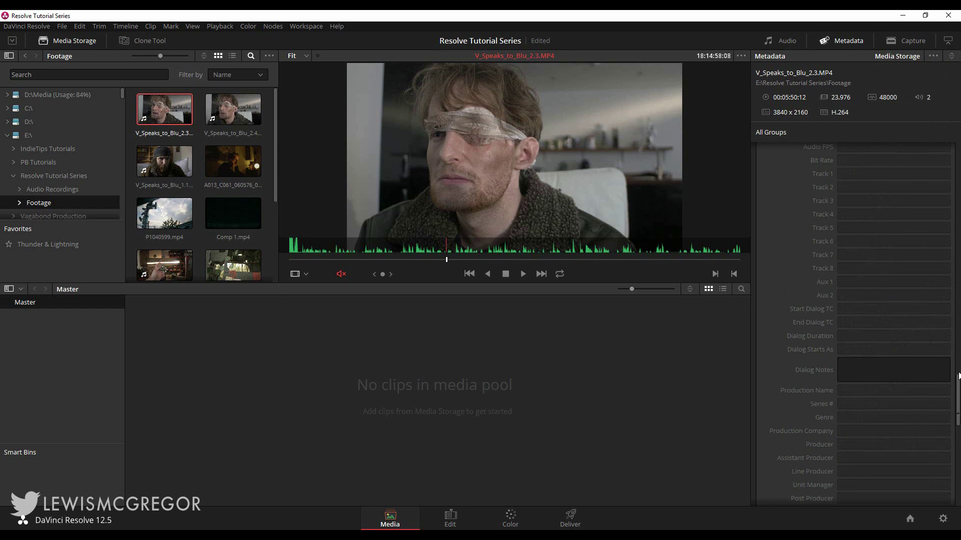
scroll(905, 195, "up", 10)
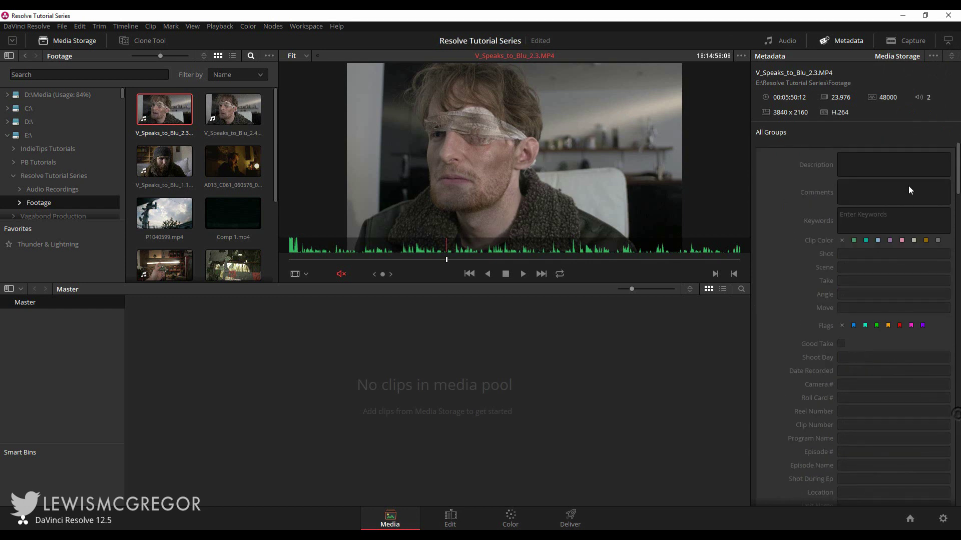
Step: Dismiss the groups list and close the Metadata panel to widen the viewer
left_click(952, 56)
left_click(930, 65)
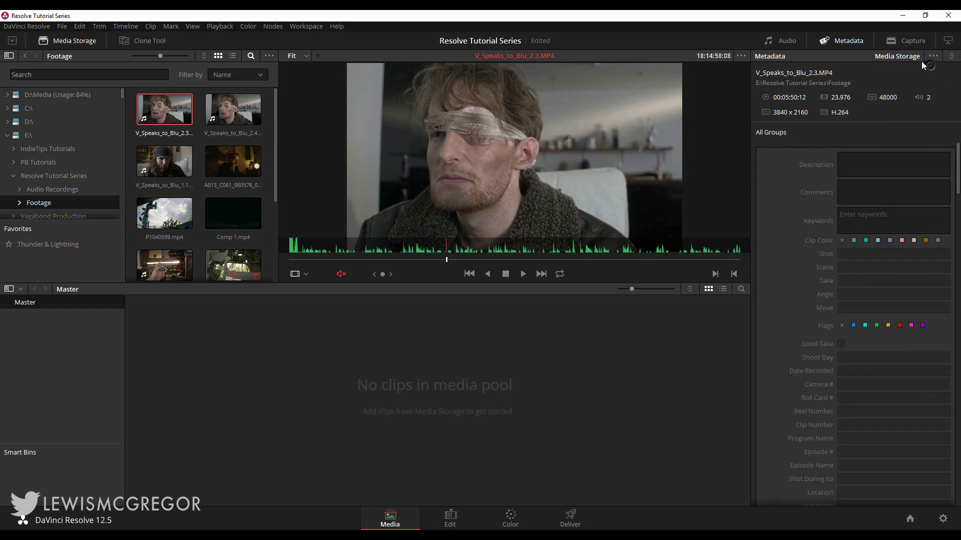
left_click(841, 41)
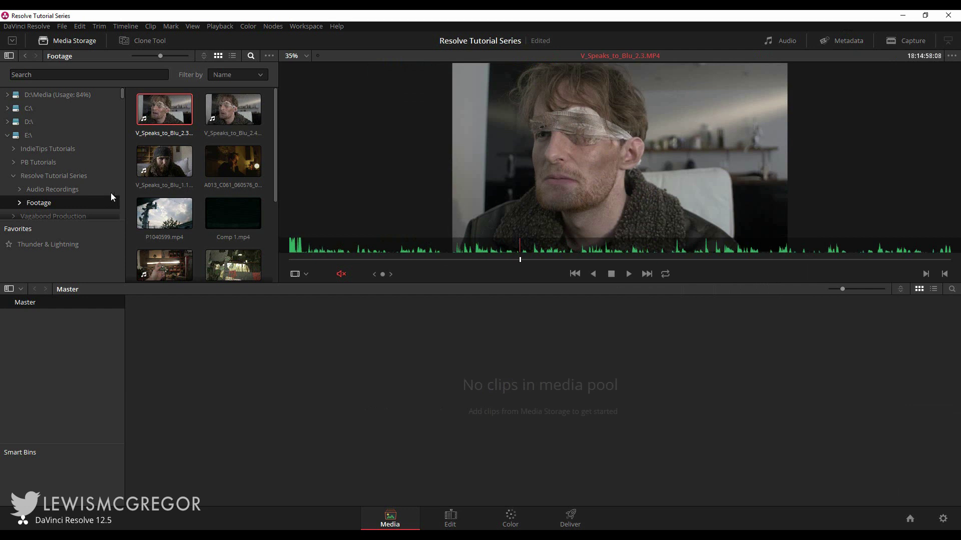
Step: Enlarge the media storage browser and drag V_Speaks_to_Blu clips and four P1040 clips into the pool
left_click(13, 40)
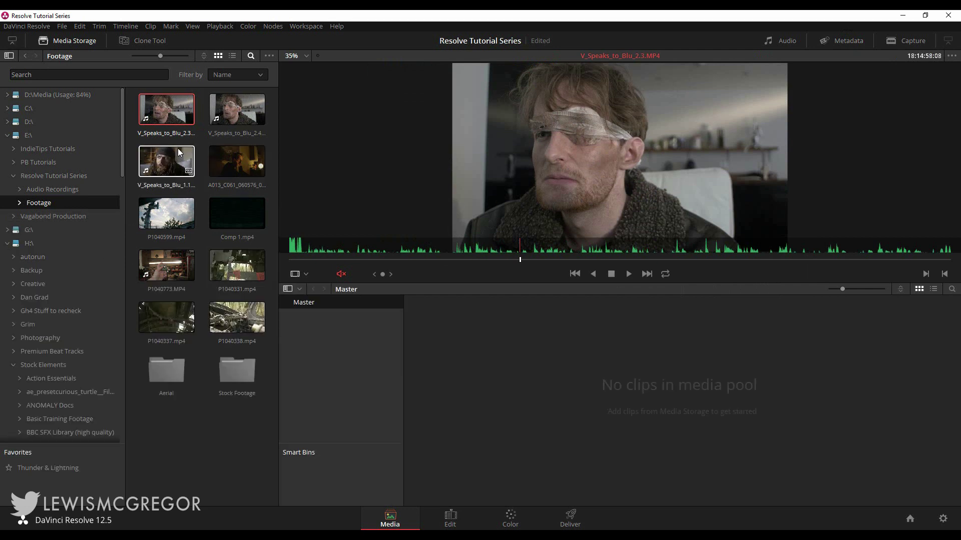
left_click_drag(279, 189, 303, 190)
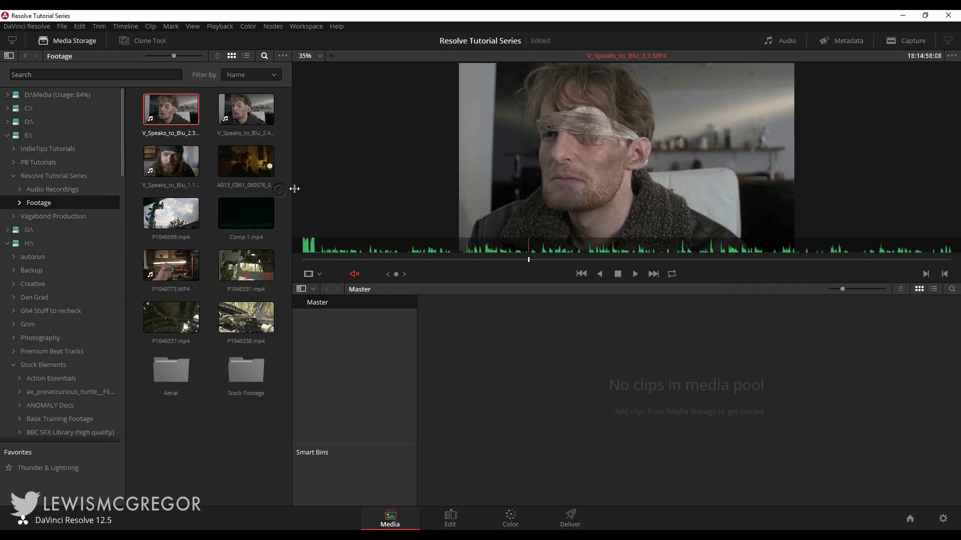
left_click(7, 244)
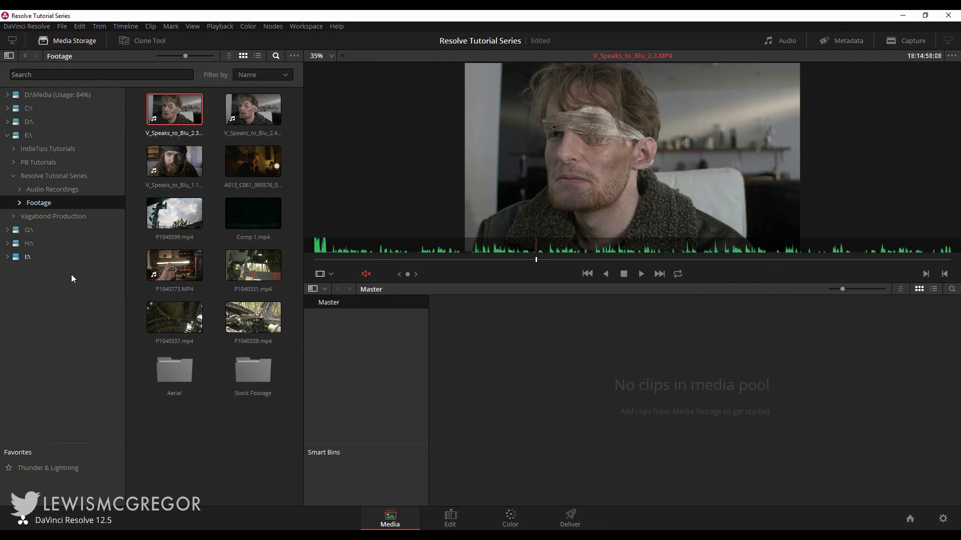
mouse_move(228, 112)
left_mouse_down()
mouse_move(421, 298)
mouse_move(500, 397)
left_mouse_up()
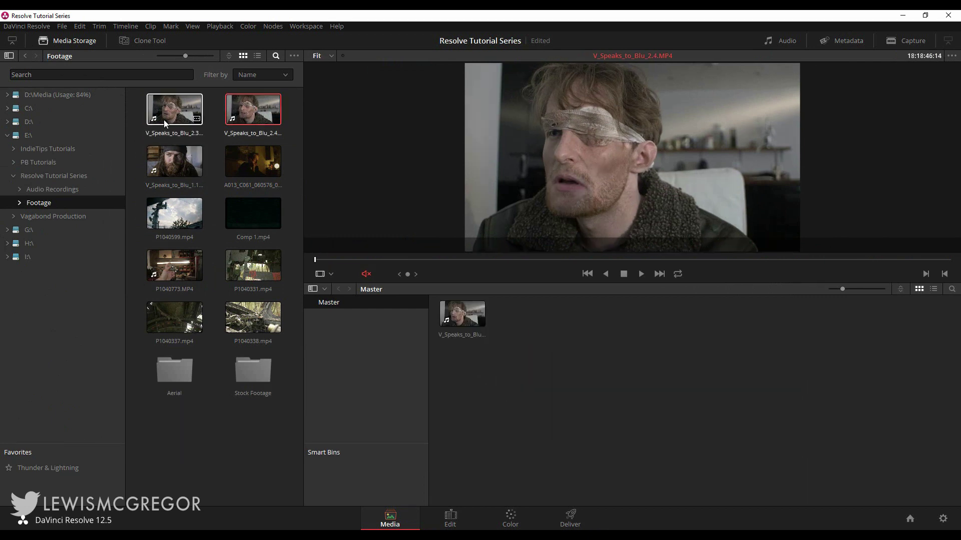
left_click(174, 161)
left_click(249, 185, "ctrl")
mouse_move(250, 186)
left_mouse_down()
mouse_move(265, 187)
mouse_move(492, 437)
left_mouse_up()
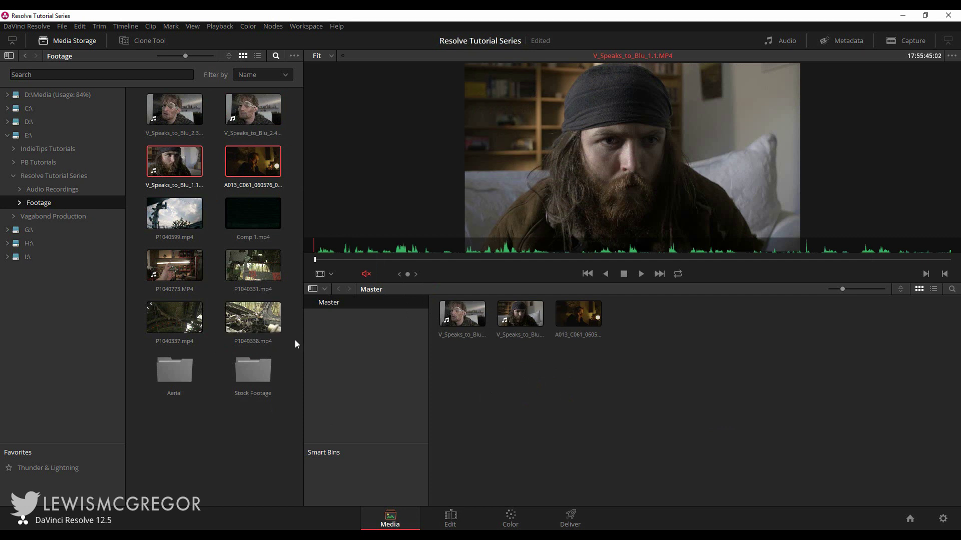
left_click_drag(295, 340, 180, 277)
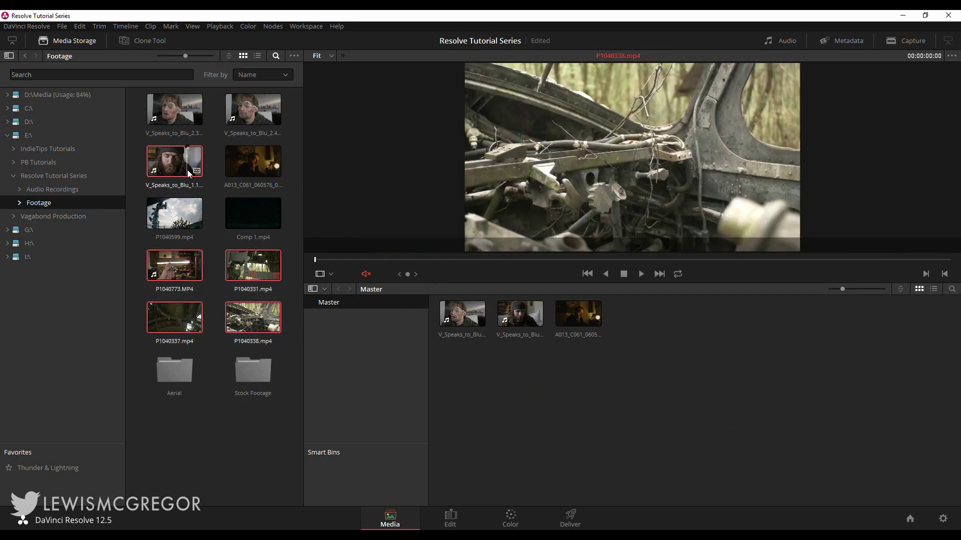
left_click_drag(187, 169, 694, 332)
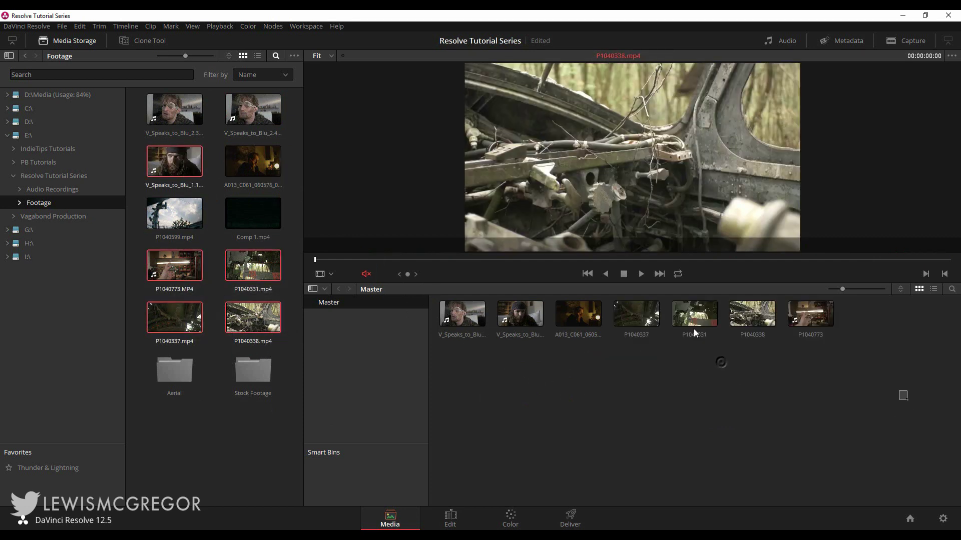
Step: Clear the media pool and add the whole Footage folder's clips into it
key("ctrl+a")
key("Delete")
left_click(563, 308)
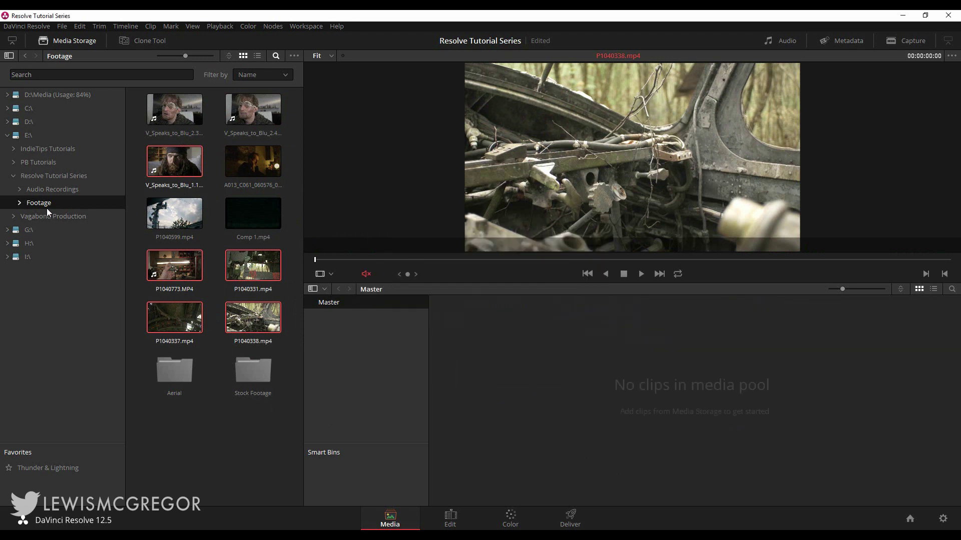
left_click(53, 176)
left_click_drag(253, 110, 521, 365)
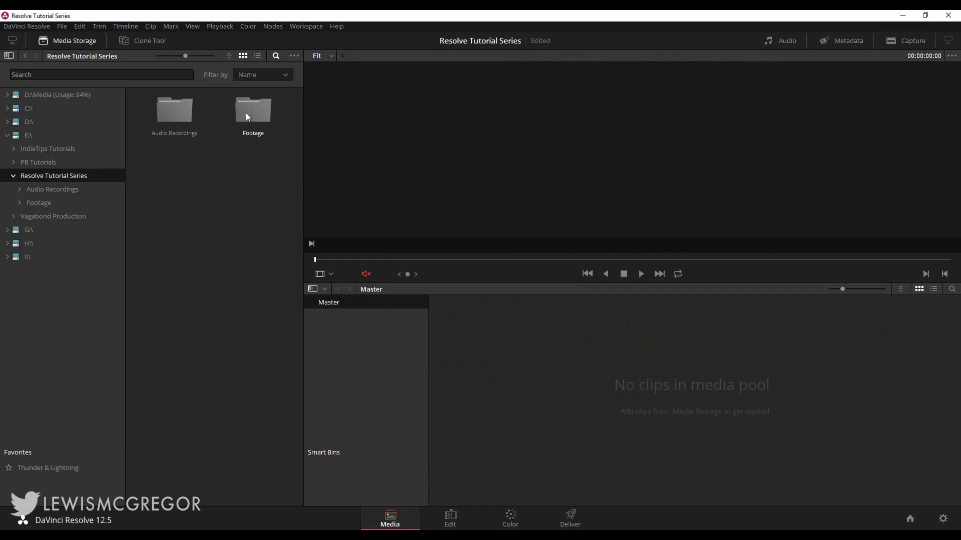
right_click(246, 113)
left_click(279, 118)
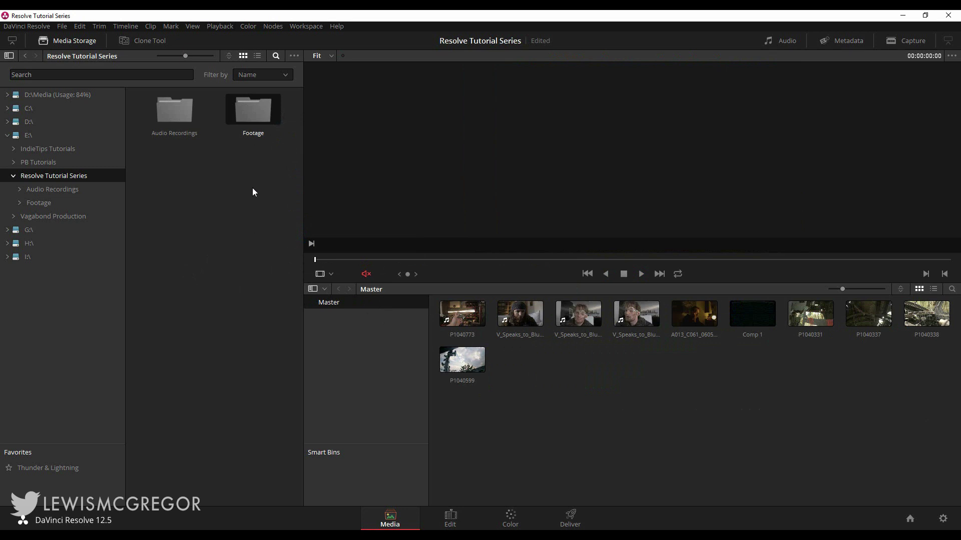
double_click(253, 110)
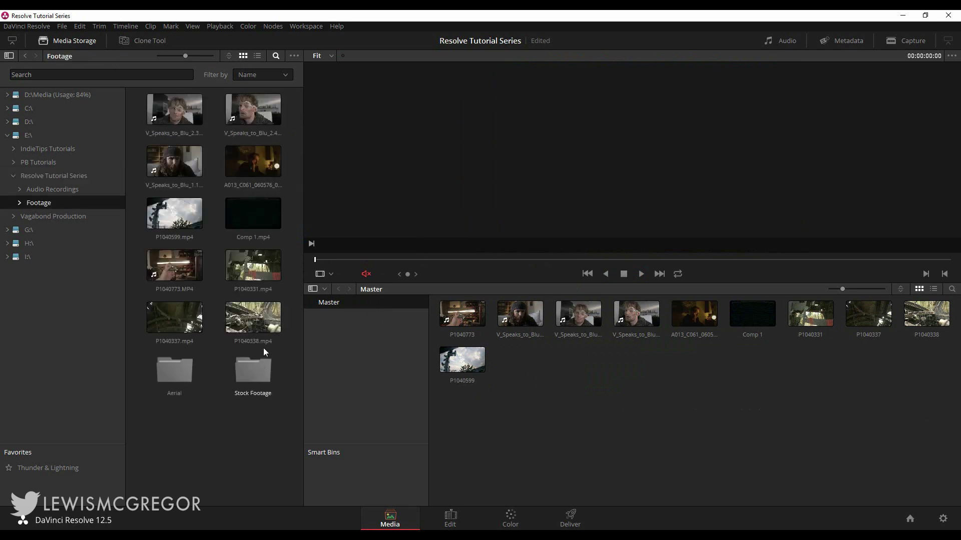
Step: Clear the media pool, add Footage with its subfolders, and browse into Stock Footage
left_click(54, 176)
left_click_drag(871, 295, 435, 391)
key("Delete")
left_click(563, 309)
right_click(259, 118)
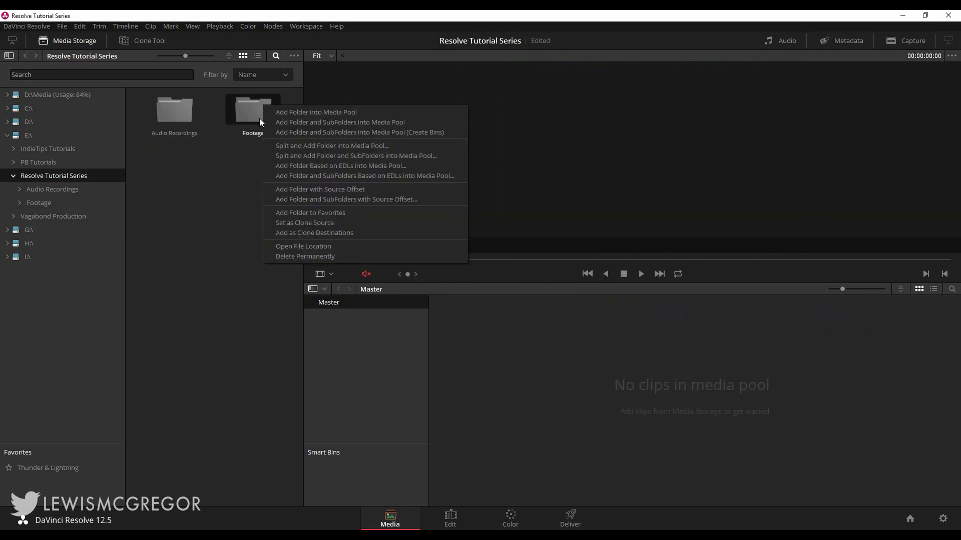
left_click(304, 124)
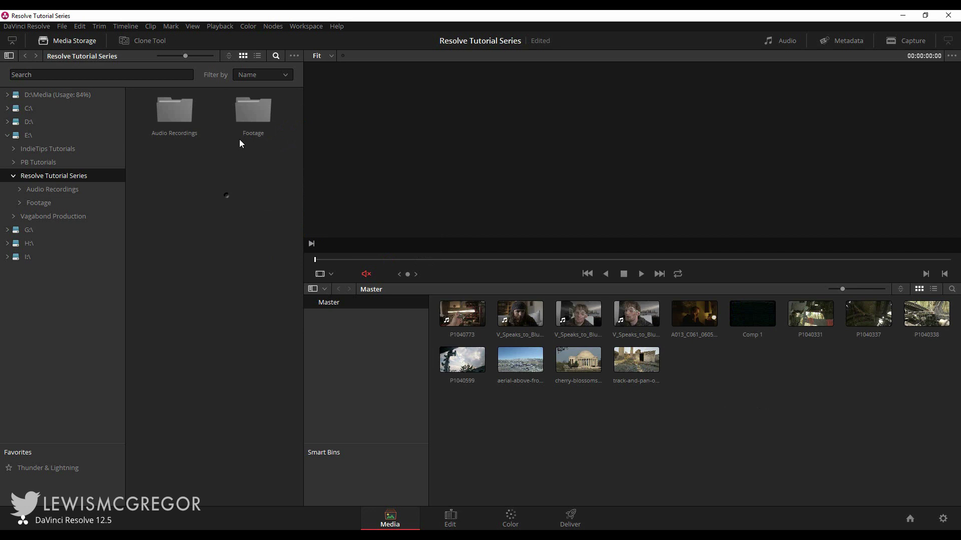
double_click(244, 120)
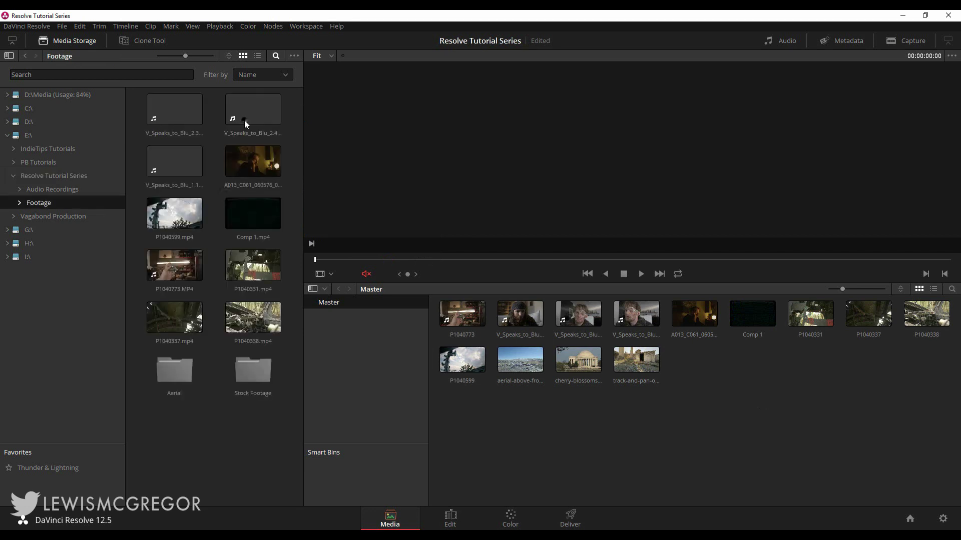
double_click(255, 371)
Step: Clear the pool again and import Footage with Create Bins enabled
left_click(24, 55)
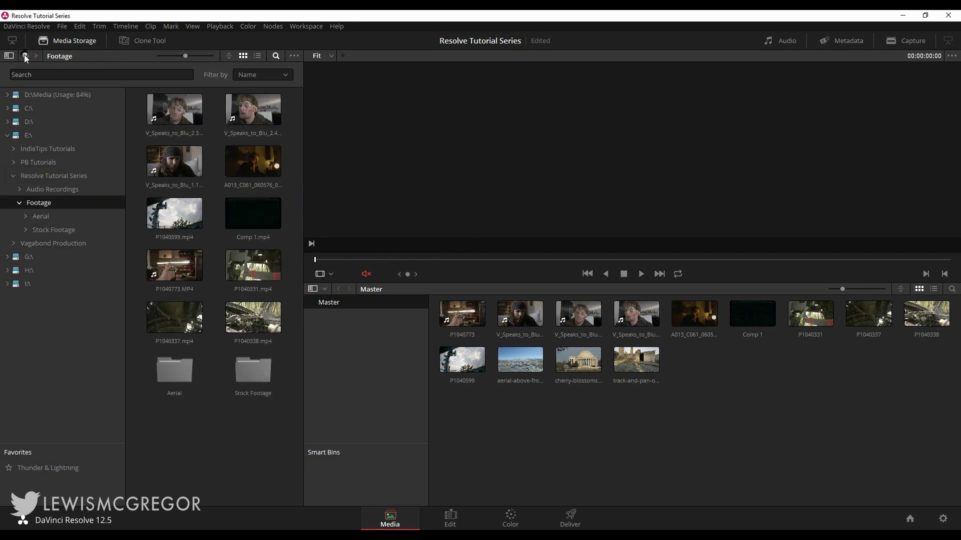
mouse_move(929, 412)
left_mouse_down()
mouse_move(621, 297)
mouse_move(386, 277)
left_mouse_up()
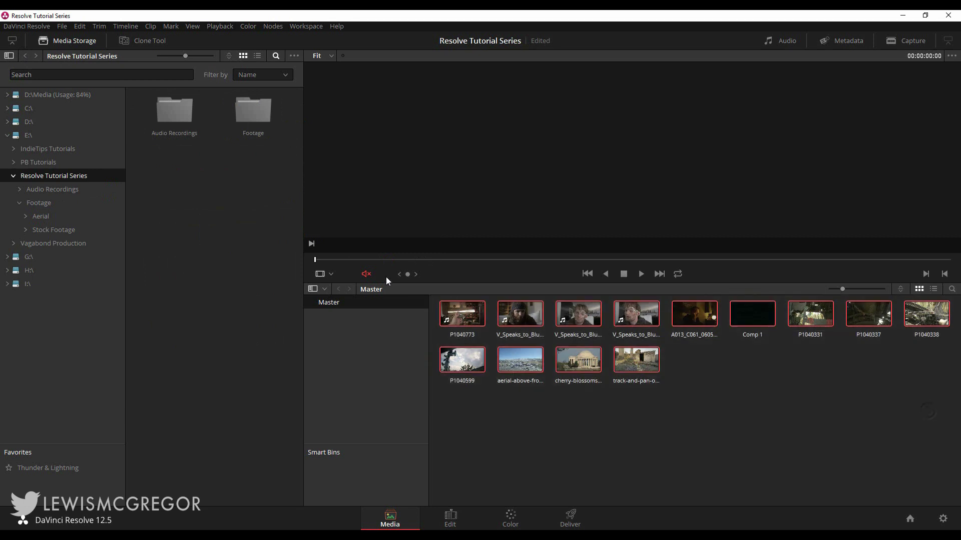
key("Delete")
left_click(588, 310)
left_click(258, 103)
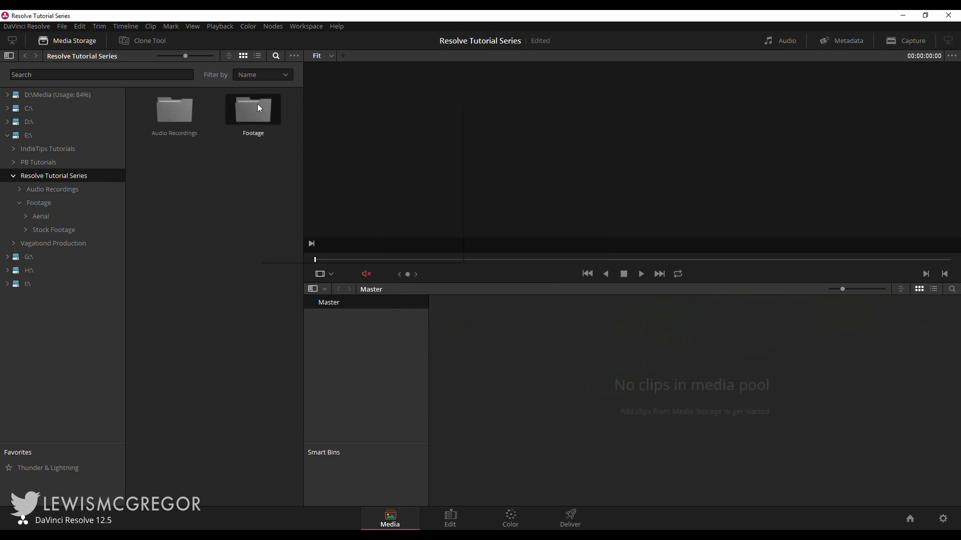
right_click(257, 105)
left_click(300, 131)
Step: Check the contents of the Aerial, Stock Footage and Footage bins
left_click(357, 328)
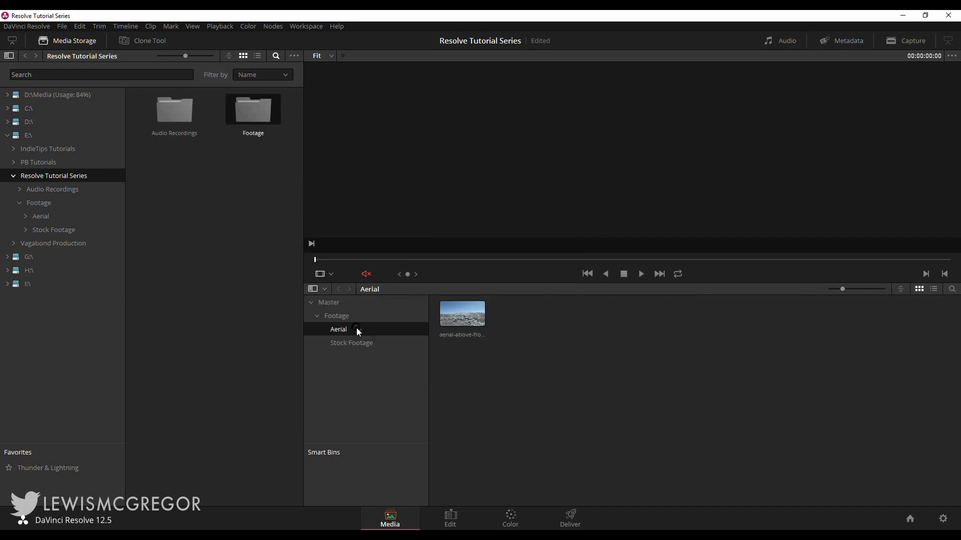
left_click(356, 340)
left_click(337, 318)
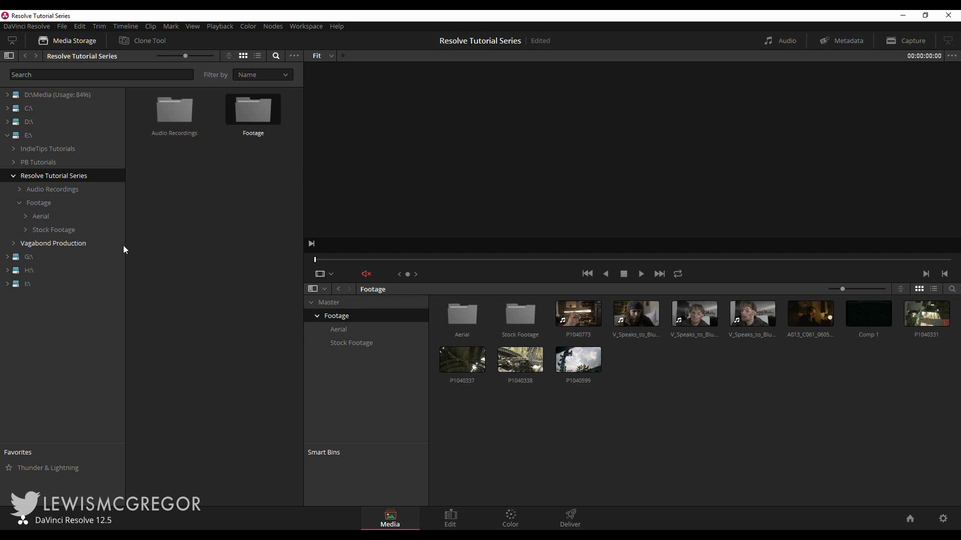
Step: Resize the panels, open Audio Recordings, and name a new Master bin 'Media'
left_click_drag(125, 246, 103, 248)
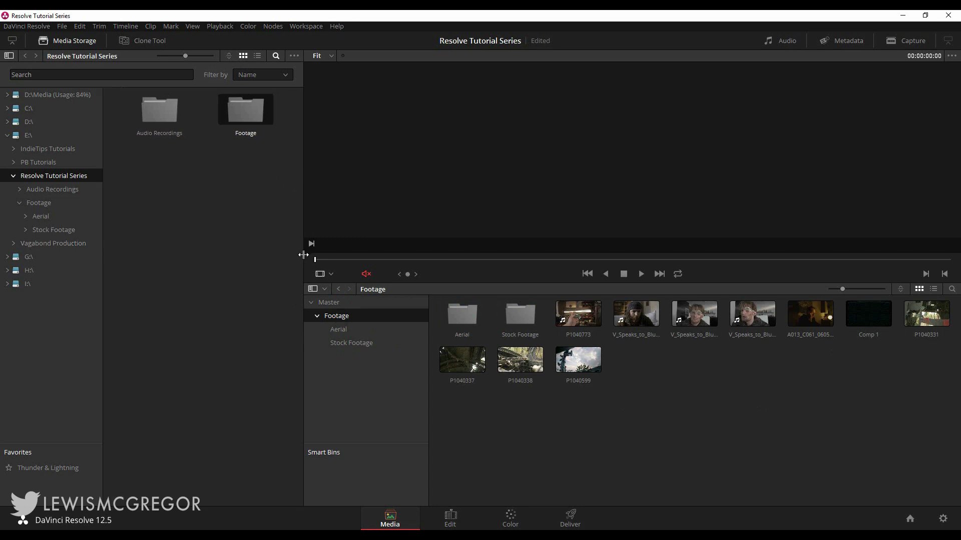
left_click_drag(304, 255, 266, 257)
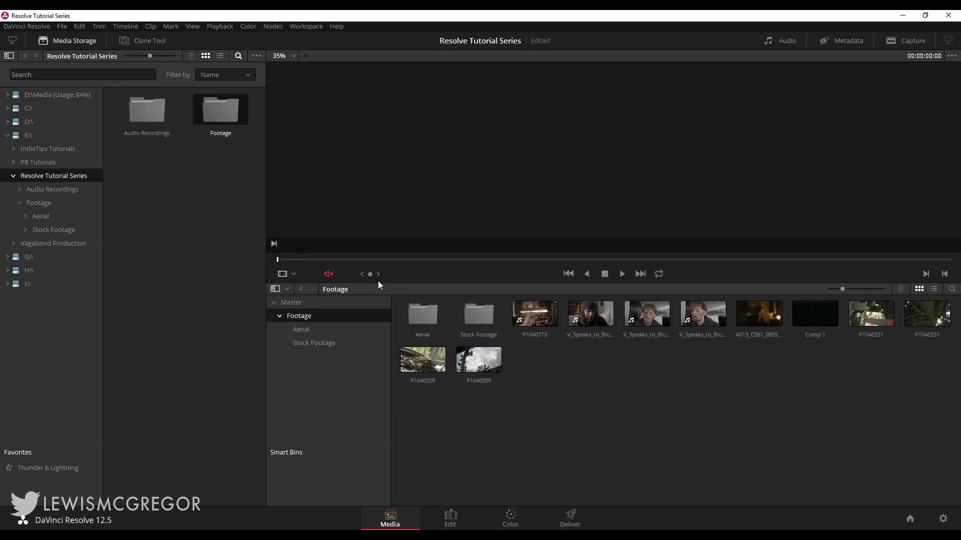
double_click(150, 126)
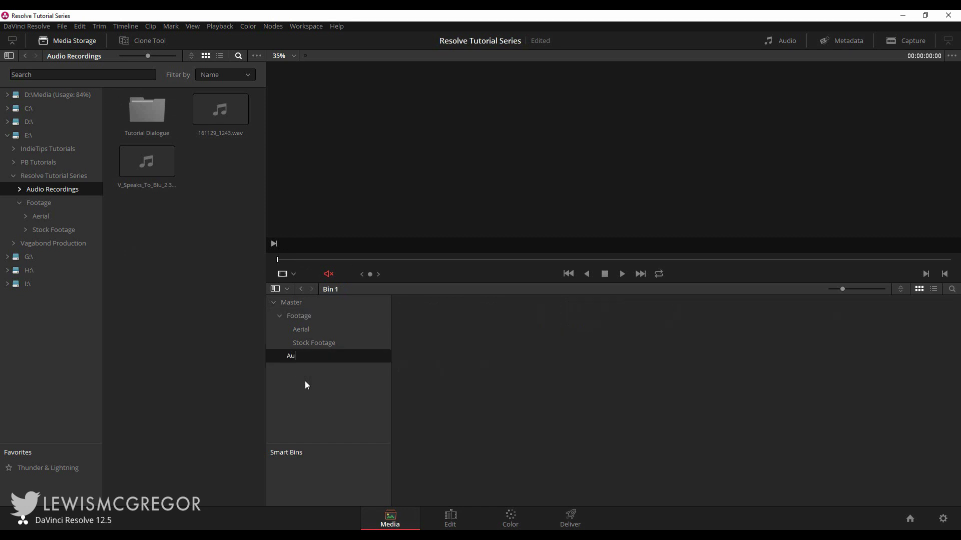
type("ia")
key("Return")
Step: Add an 'Audio' bin inside Footage and open the Tutorial Dialogue recordings
left_click(313, 319)
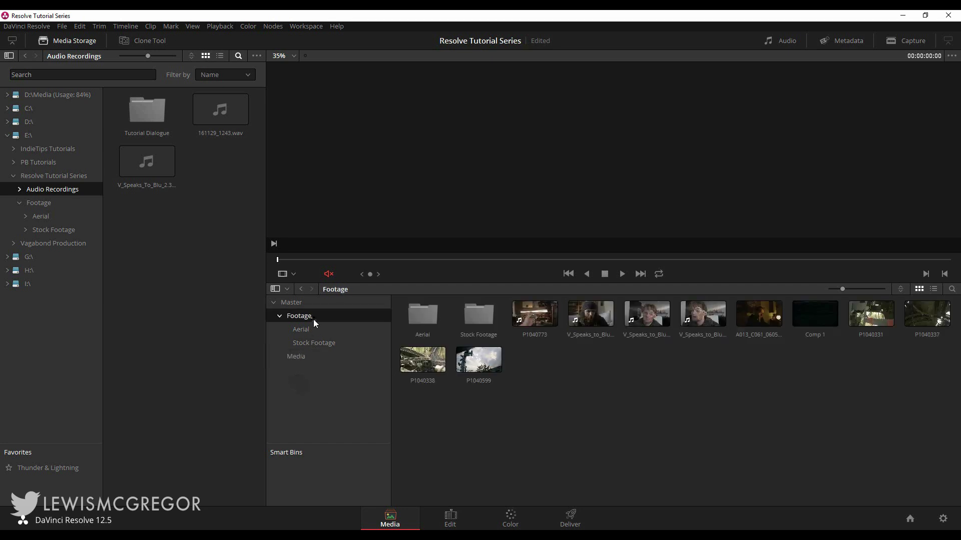
right_click(563, 368)
left_click(556, 371)
right_click(587, 396)
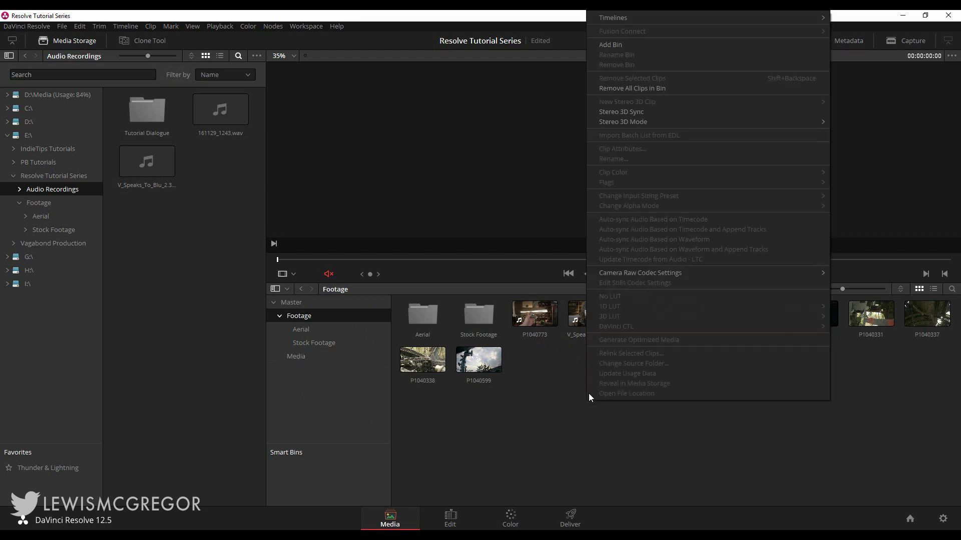
left_click(625, 46)
type("Au")
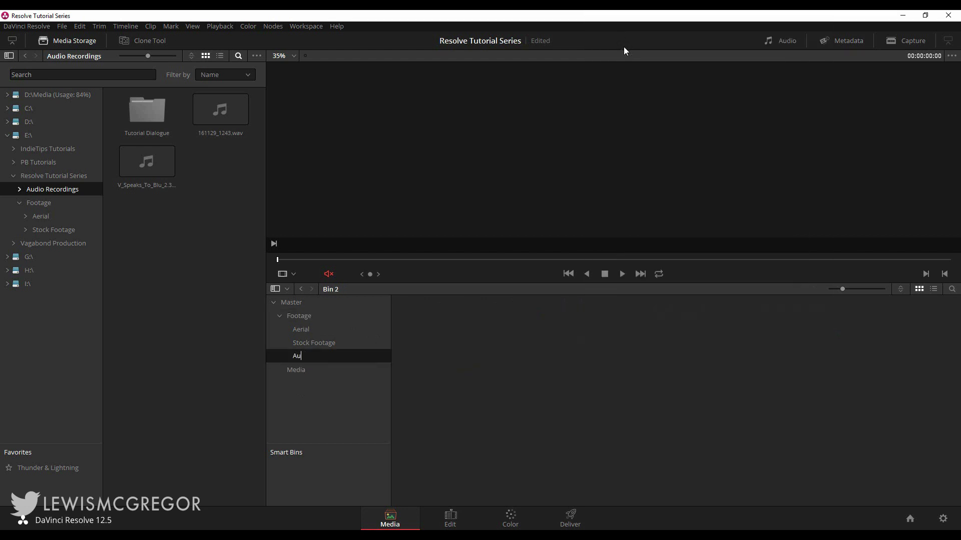
type("dio")
key("Return")
double_click(148, 112)
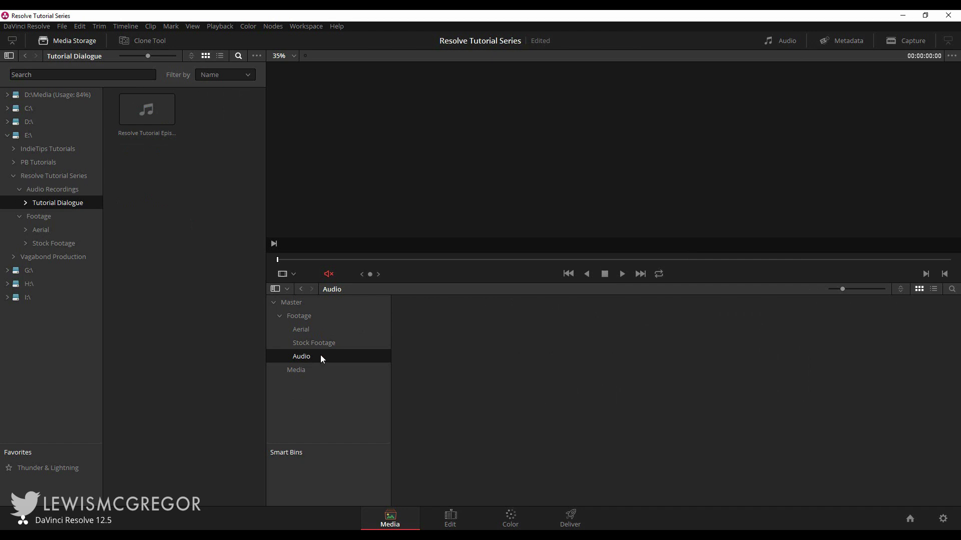
left_click(305, 343)
Step: Remove the misplaced Audio bin from inside the Footage bin
left_click(300, 318)
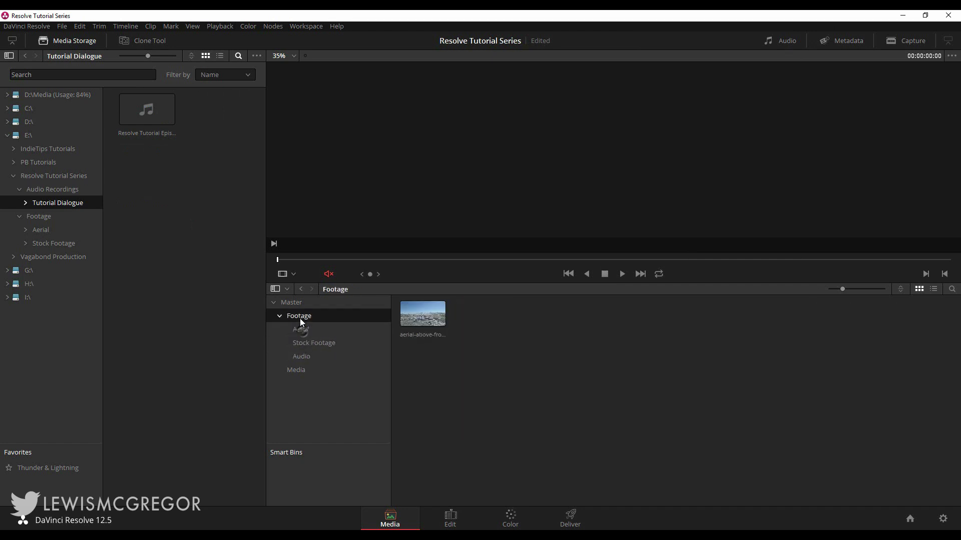
left_click(305, 354)
right_click(311, 357)
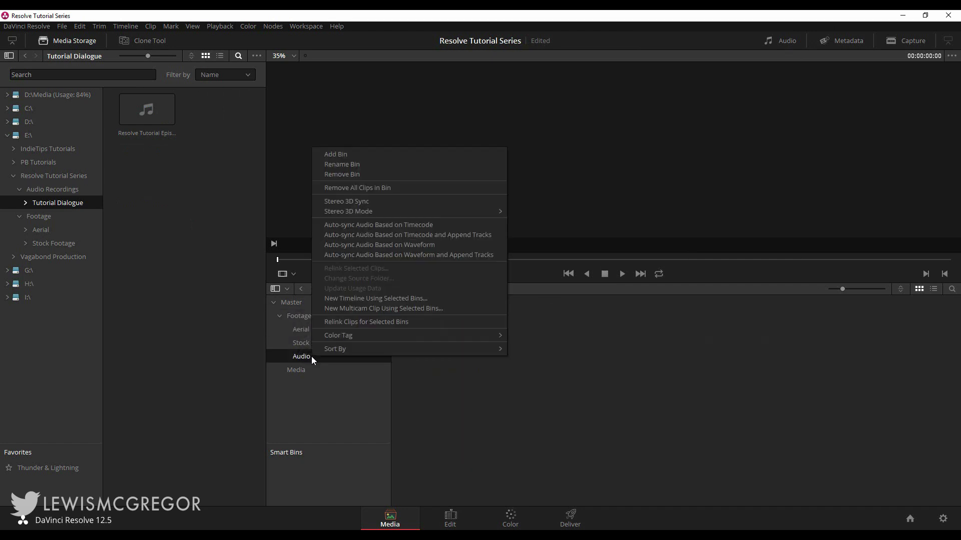
left_click(360, 174)
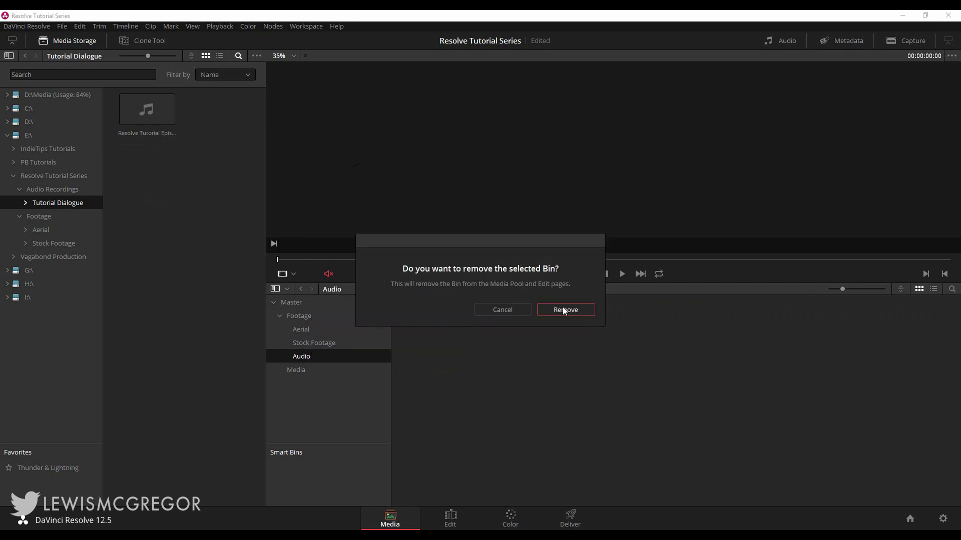
left_click(565, 311)
Step: Create an 'Audio' bin directly under Master, then view the Footage bin's clips
left_click(295, 303)
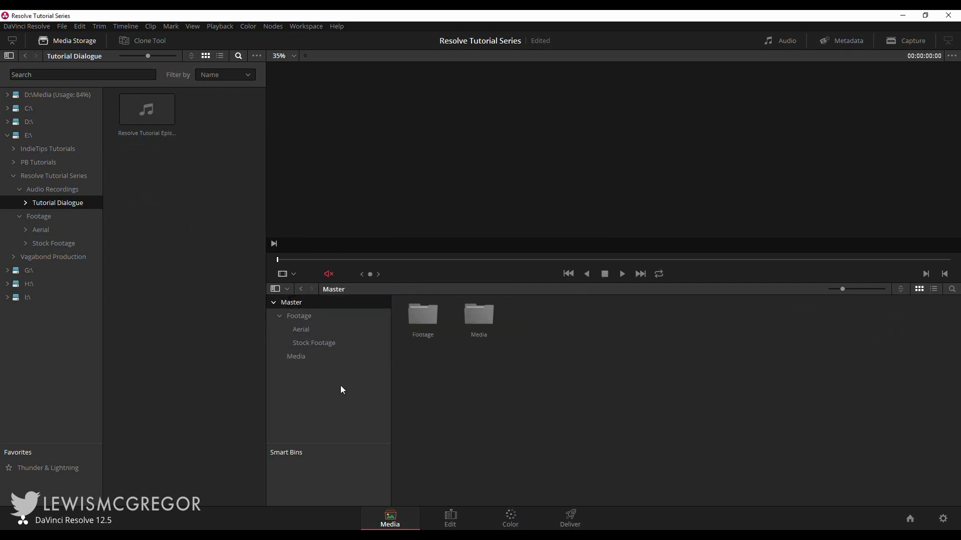
right_click(323, 392)
left_click(378, 196)
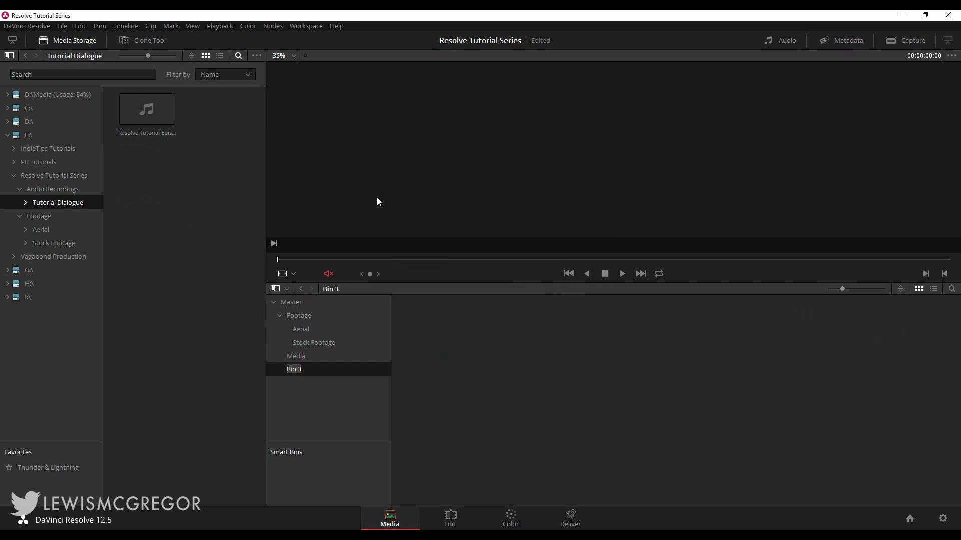
type("Audio")
key("Return")
left_click(303, 305)
left_click(305, 315)
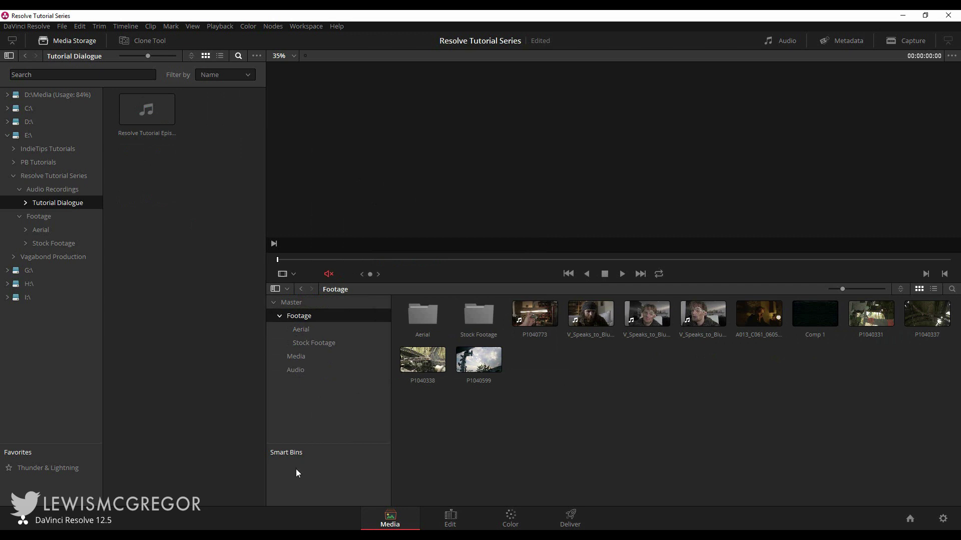
left_click(13, 41)
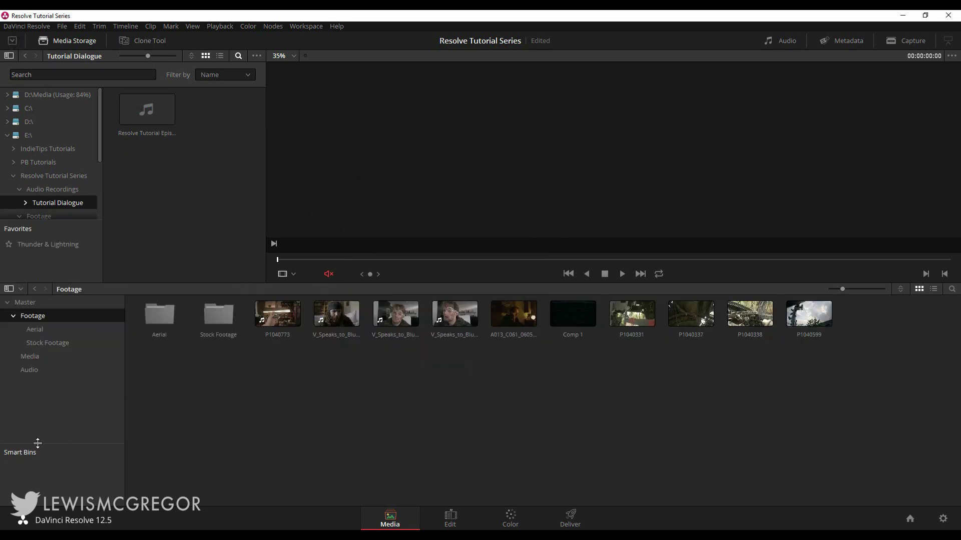
Step: Add the episode audio recording and 161129_1243.wav to the Audio bin
left_click_drag(38, 444, 36, 424)
left_click(28, 360)
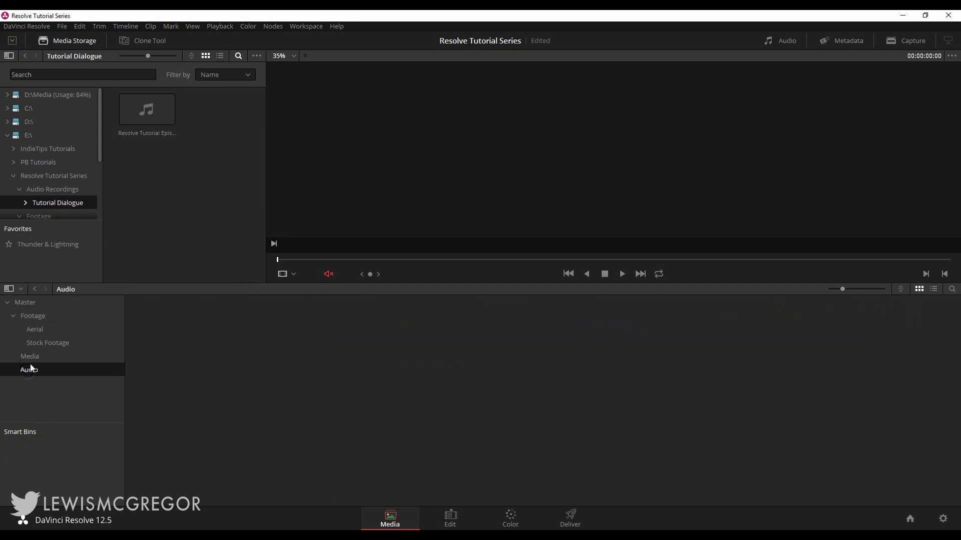
left_click_drag(146, 111, 197, 403)
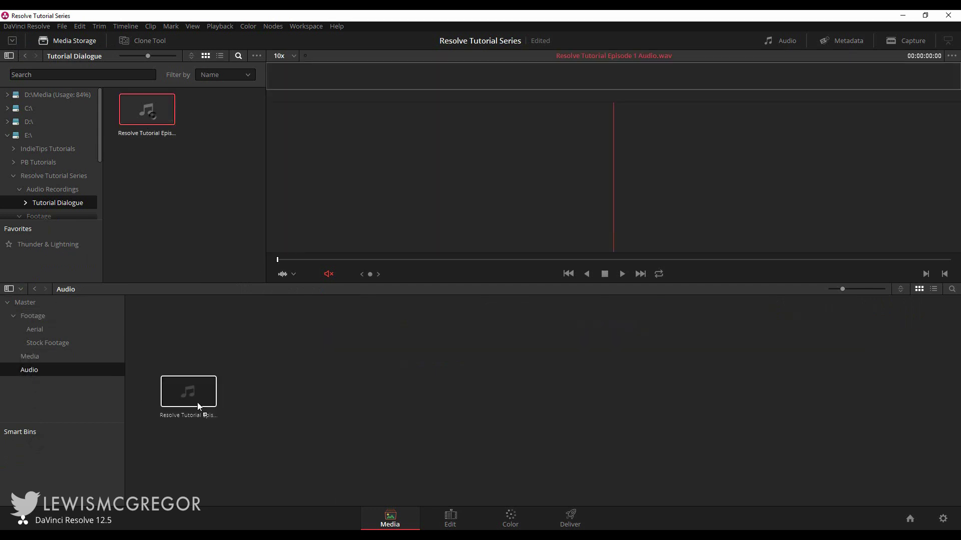
left_click(34, 316)
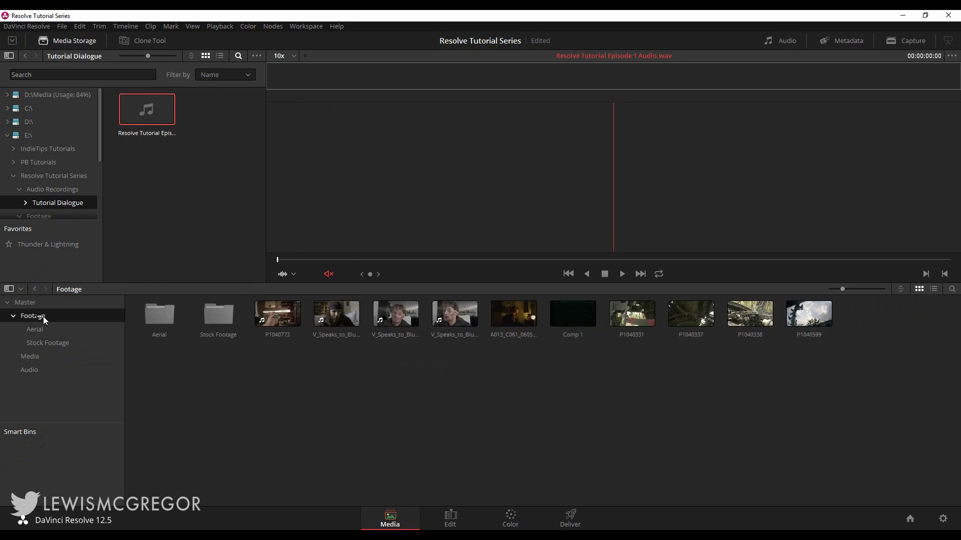
left_click(58, 188)
left_click_drag(198, 132, 29, 371)
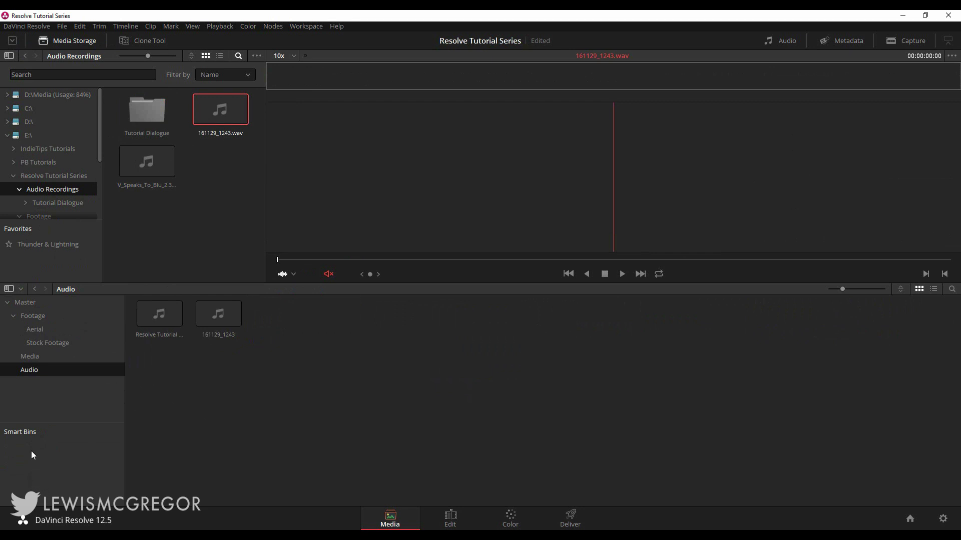
Step: Add the V_Speaks_To_Blu_2.3 recording to the Footage bin
left_click(25, 303)
left_click(42, 319)
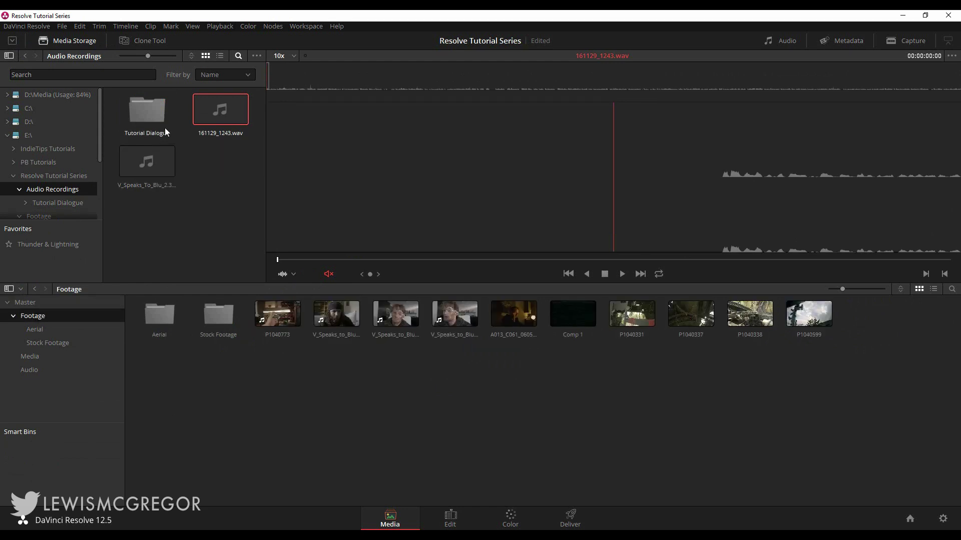
left_click_drag(149, 163, 387, 410)
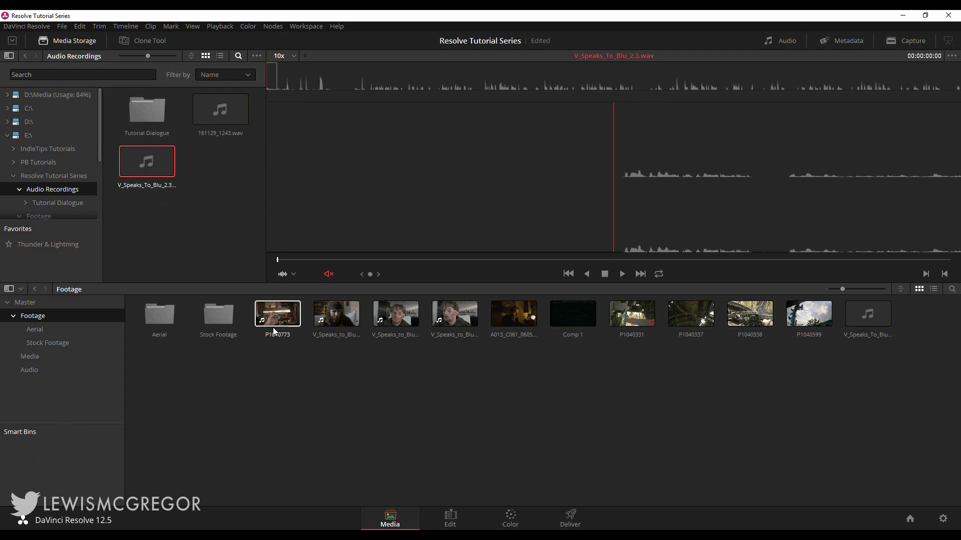
Step: Create smart bin 'RED Files' with rule Camera Type contains RED, and preview its clip
right_click(65, 465)
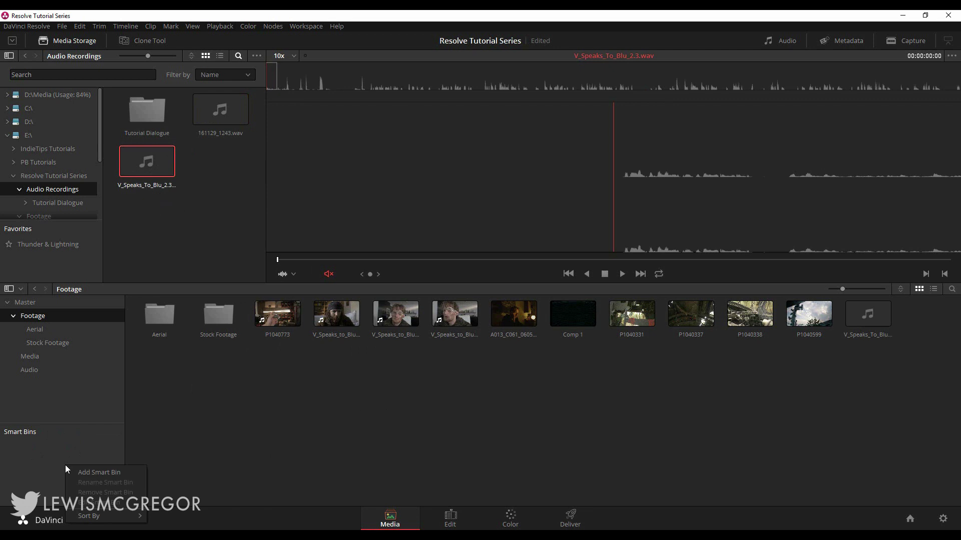
left_click(90, 474)
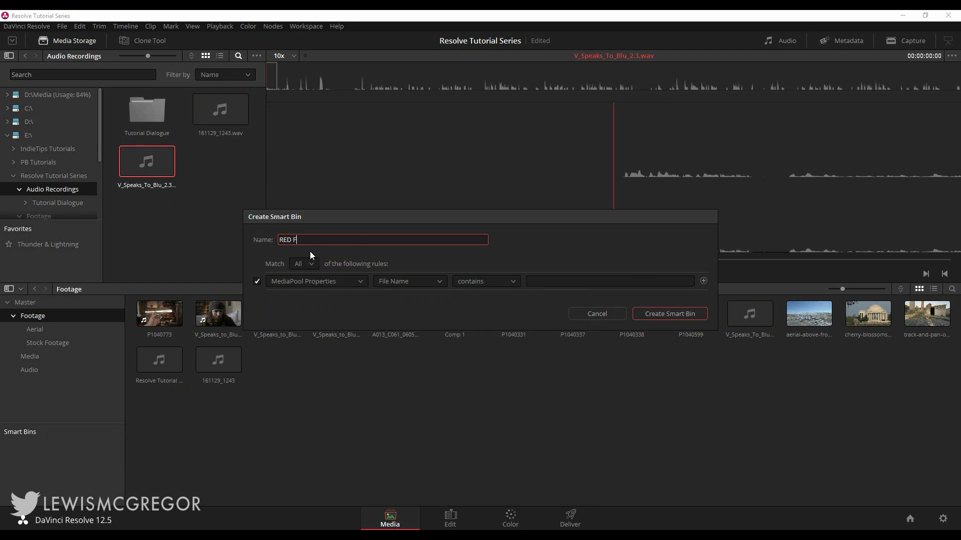
left_click(336, 282)
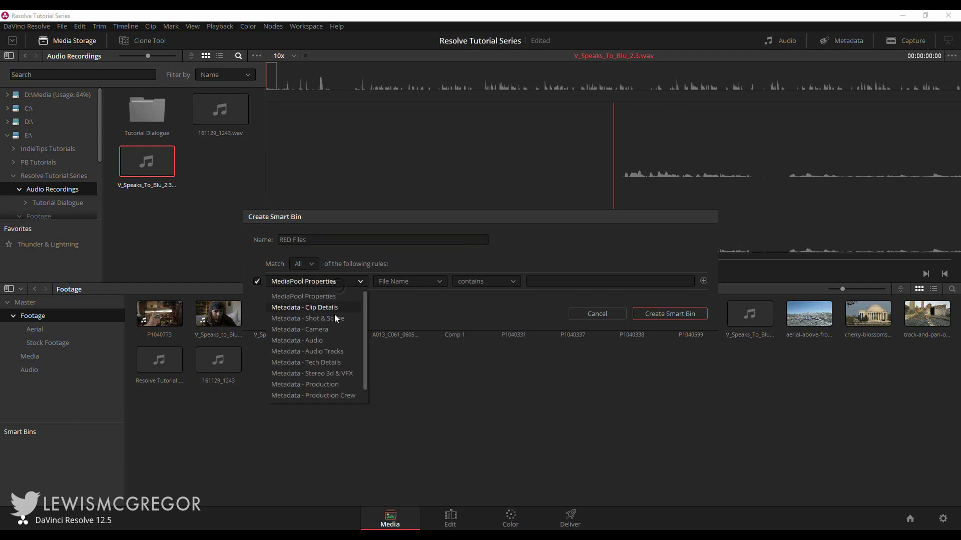
left_click(351, 329)
left_click(586, 282)
type("RED")
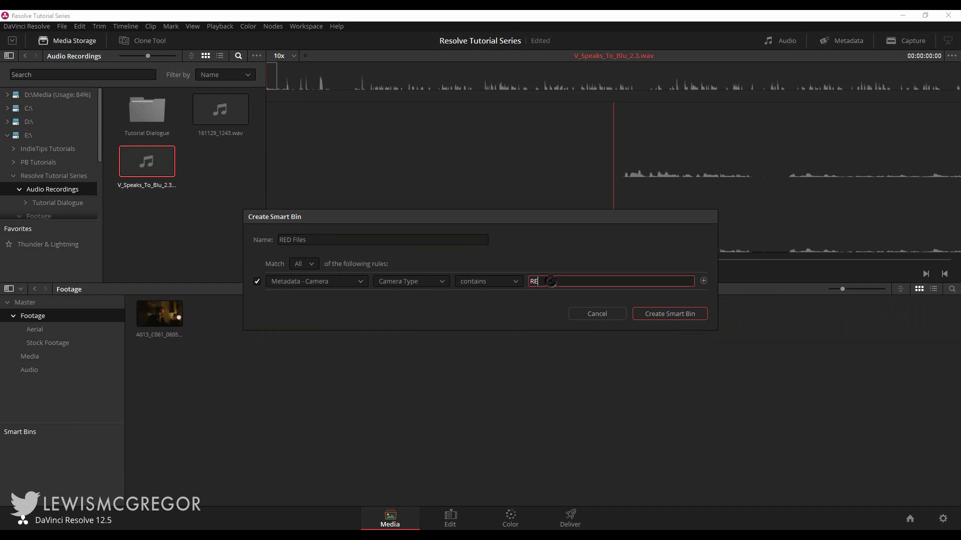
left_click(657, 318)
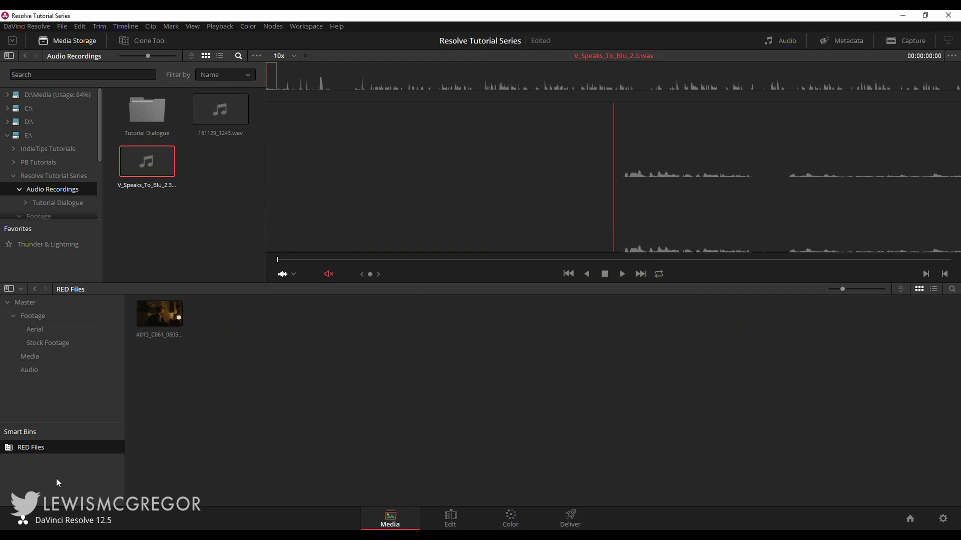
left_click(148, 314)
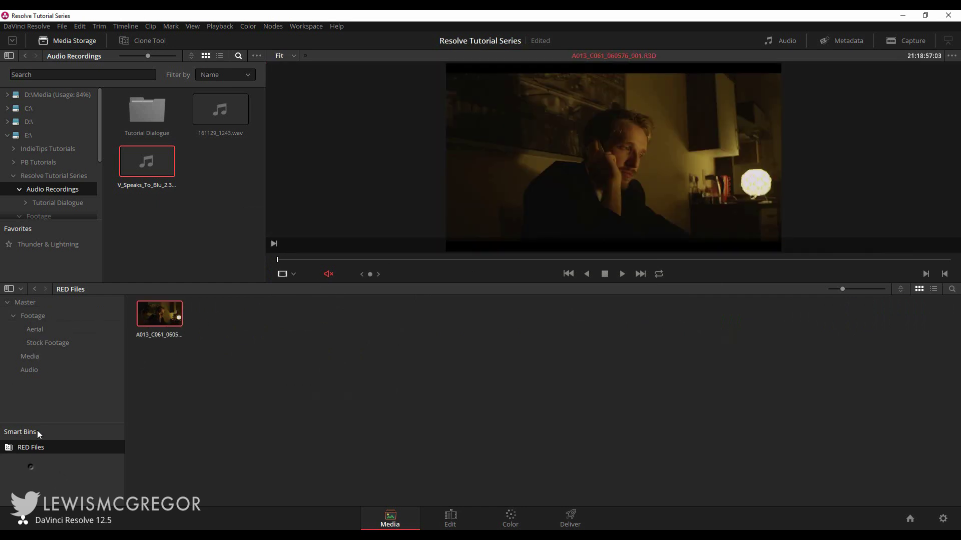
Step: Show Power Bins and add P1040599 to the Master power bin
left_click(193, 26)
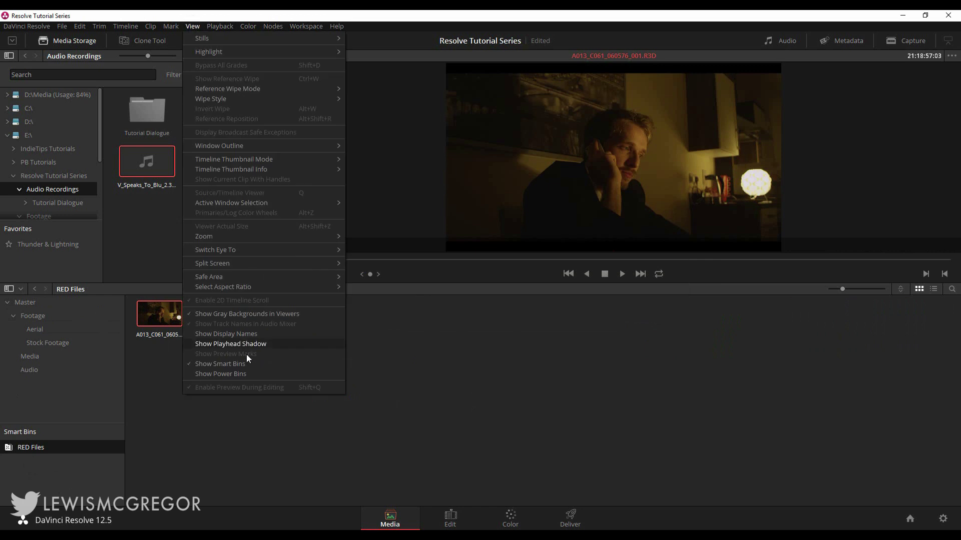
left_click(231, 373)
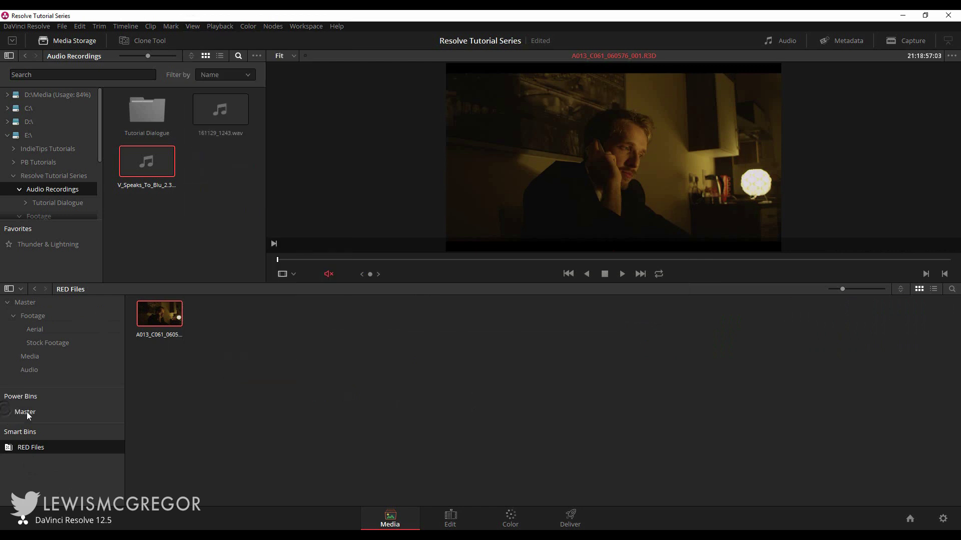
left_click(26, 412)
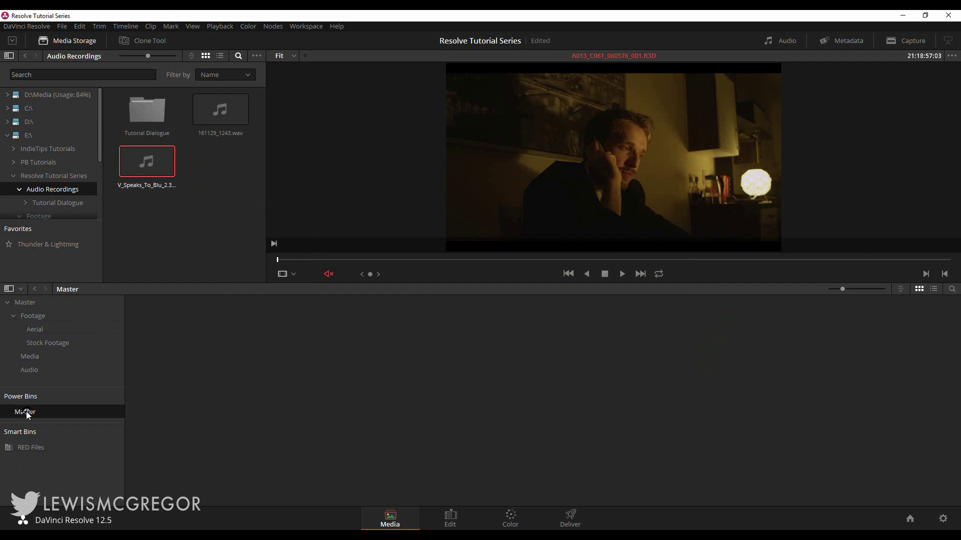
left_click(45, 315)
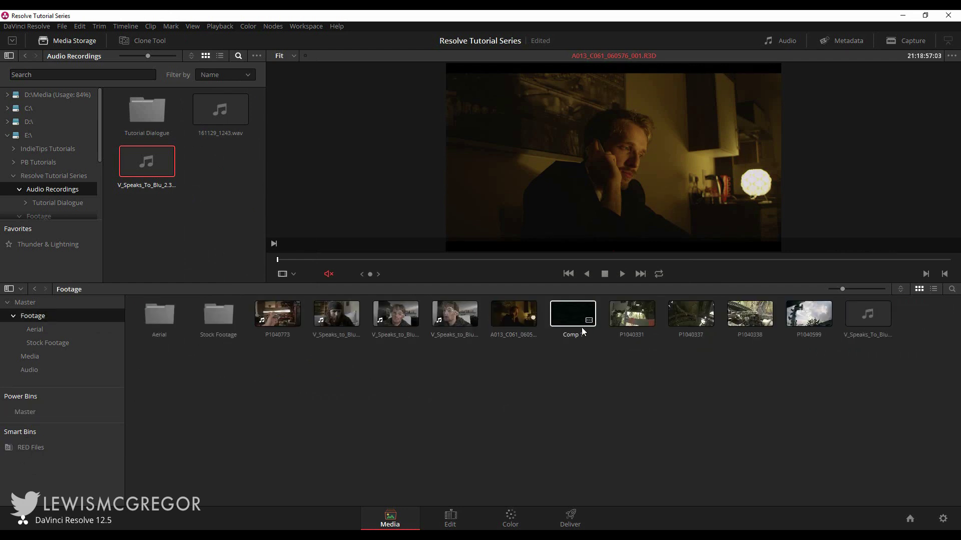
mouse_move(809, 316)
left_mouse_down()
mouse_move(47, 423)
mouse_move(31, 414)
left_mouse_up()
left_click(31, 413)
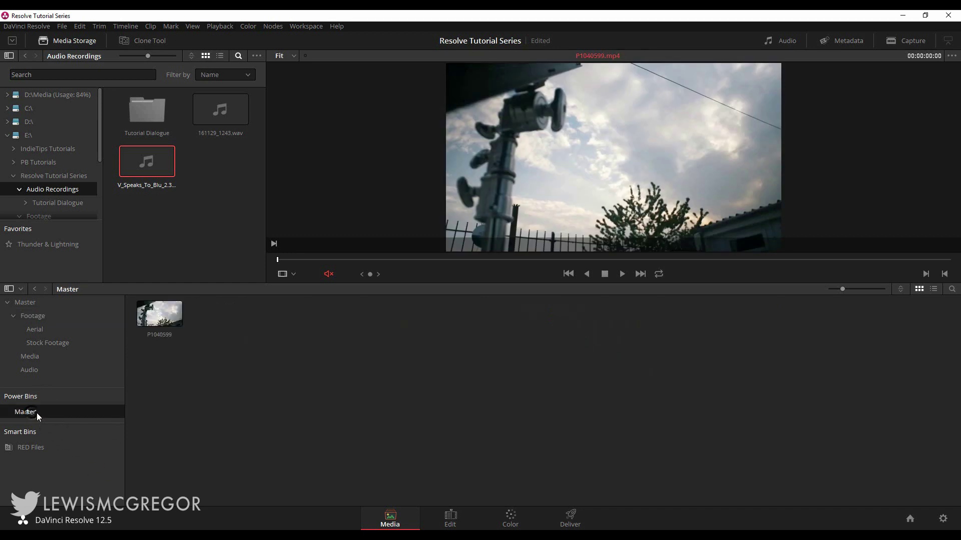
Step: Save, check P1040599 in PremiumBeat Tutorial, then reopen Resolve Tutorial Series
left_click(912, 521)
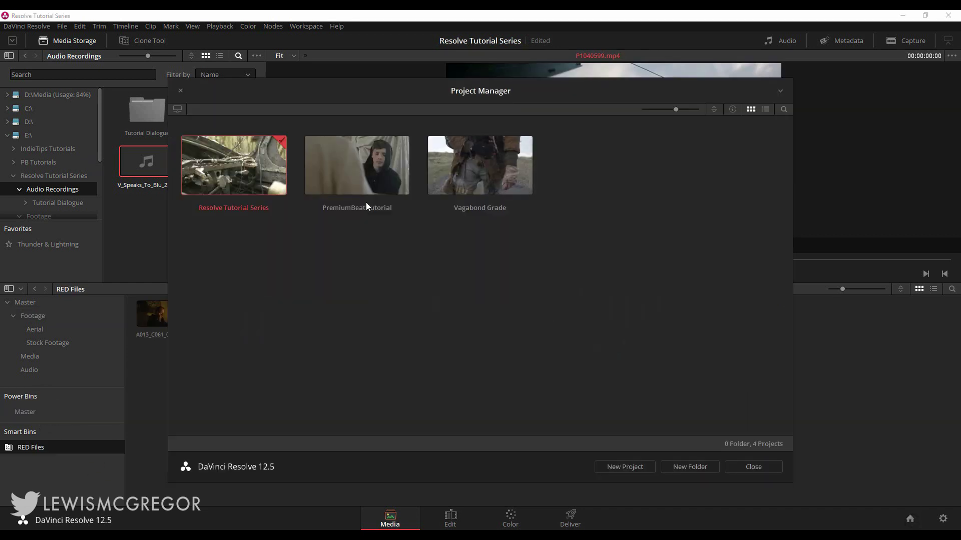
double_click(369, 159)
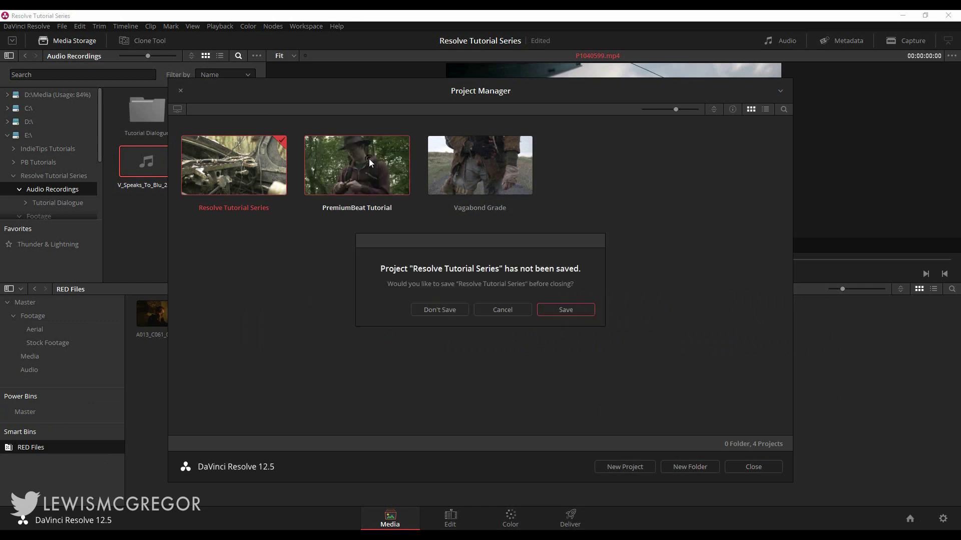
left_click(558, 308)
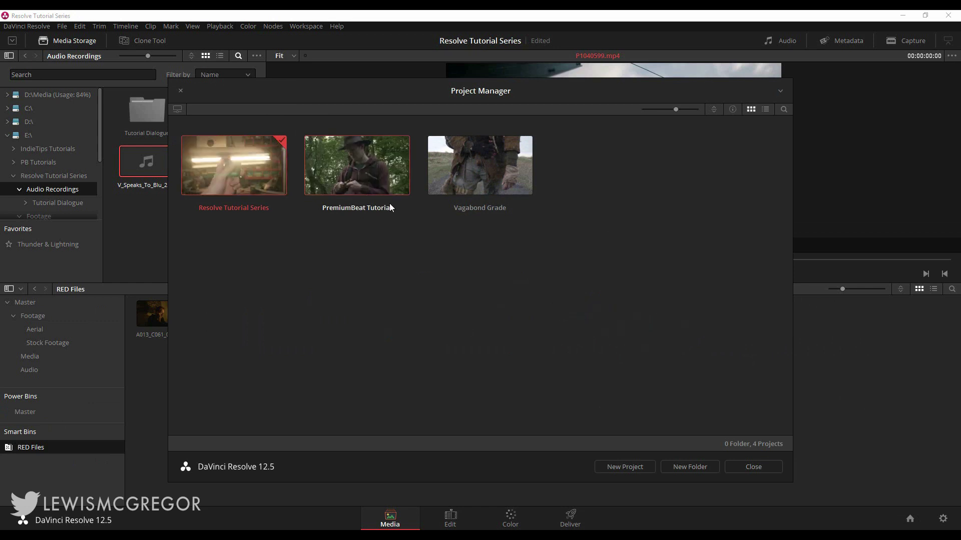
double_click(373, 181)
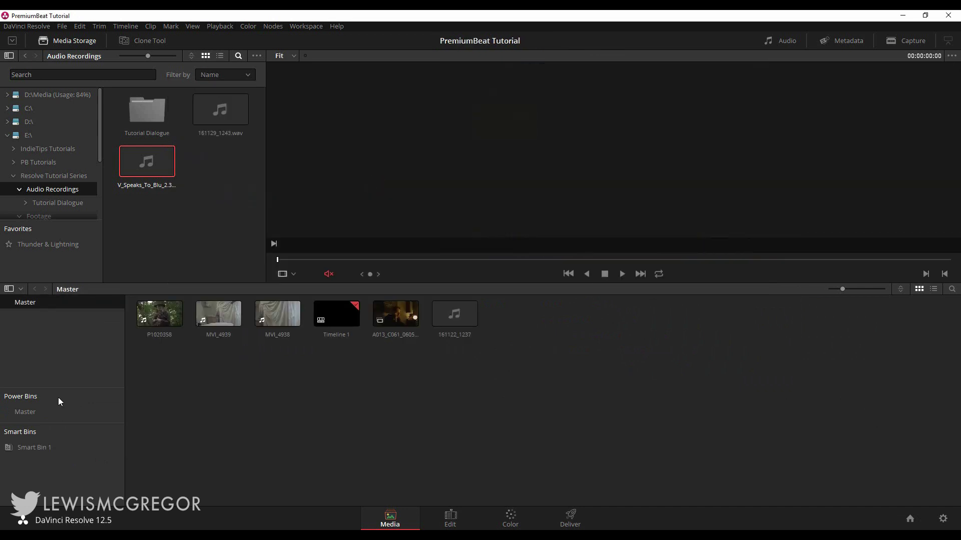
left_click(25, 412)
left_click(148, 325)
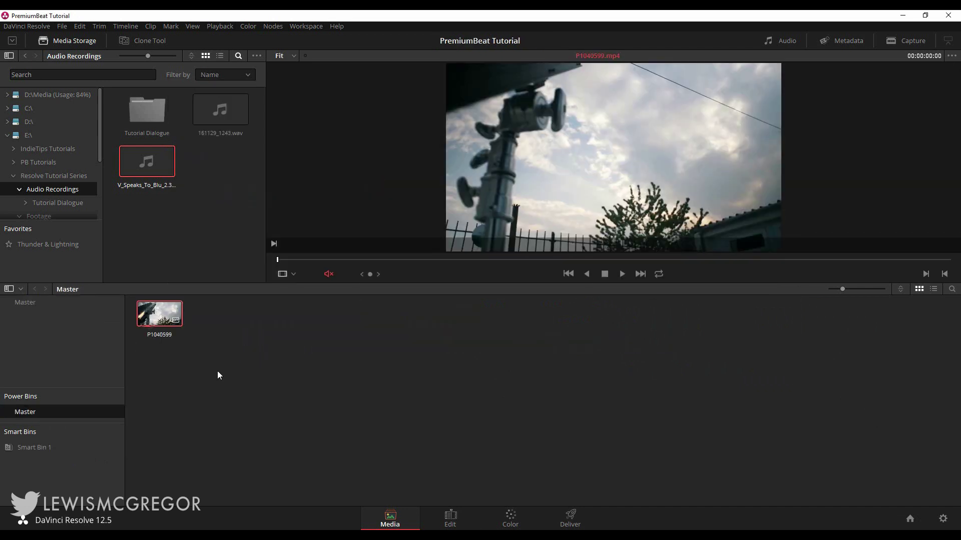
left_click(450, 518)
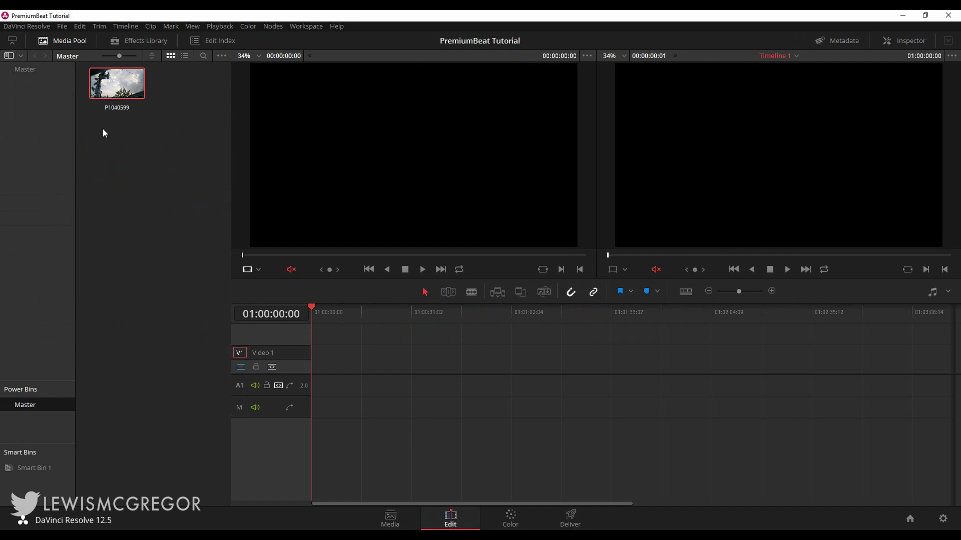
left_click(908, 519)
double_click(200, 151)
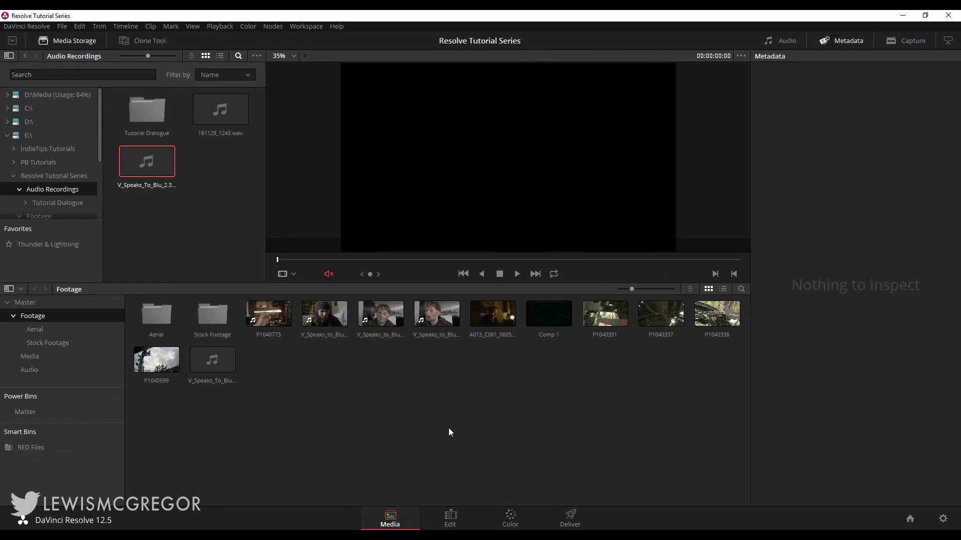
Step: Select the V_Speaks_to_Blu_2.3 clip in the Media Pool to show its metadata
left_click(371, 332)
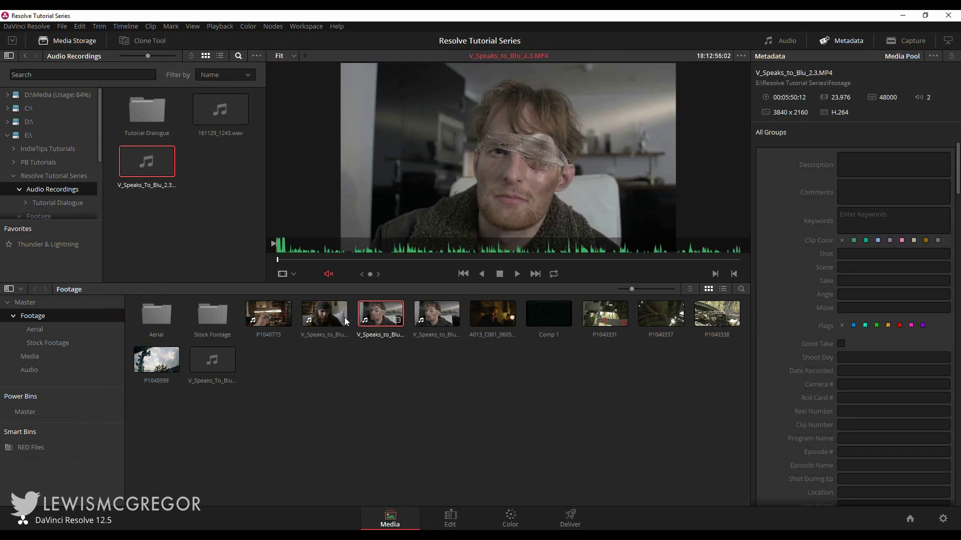
left_click(287, 273)
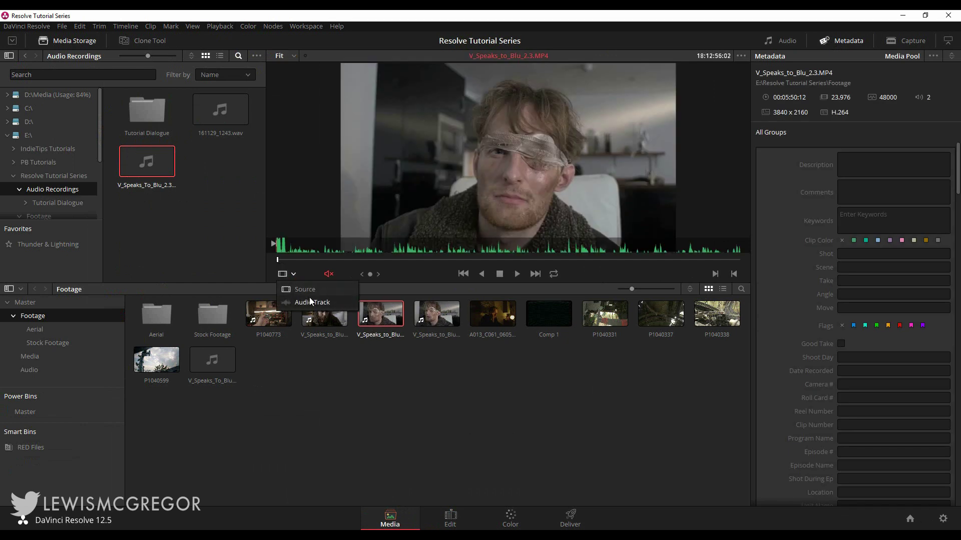
left_click(306, 290)
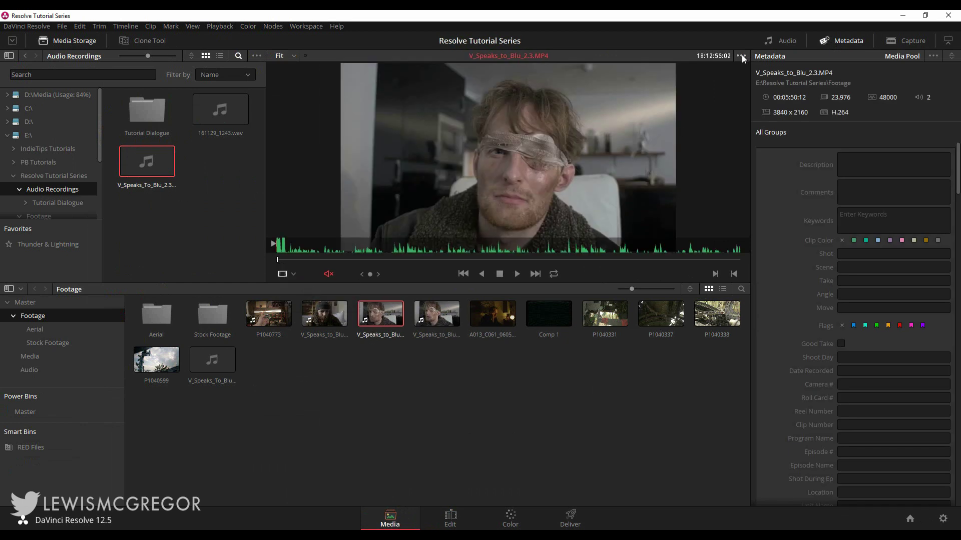
left_click(432, 319)
left_click(381, 316)
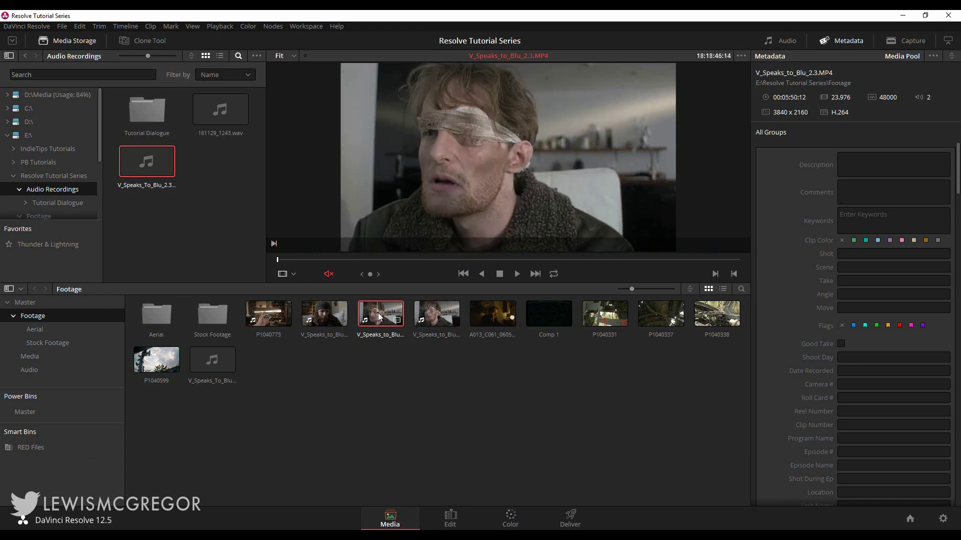
scroll(896, 348, "down", 3)
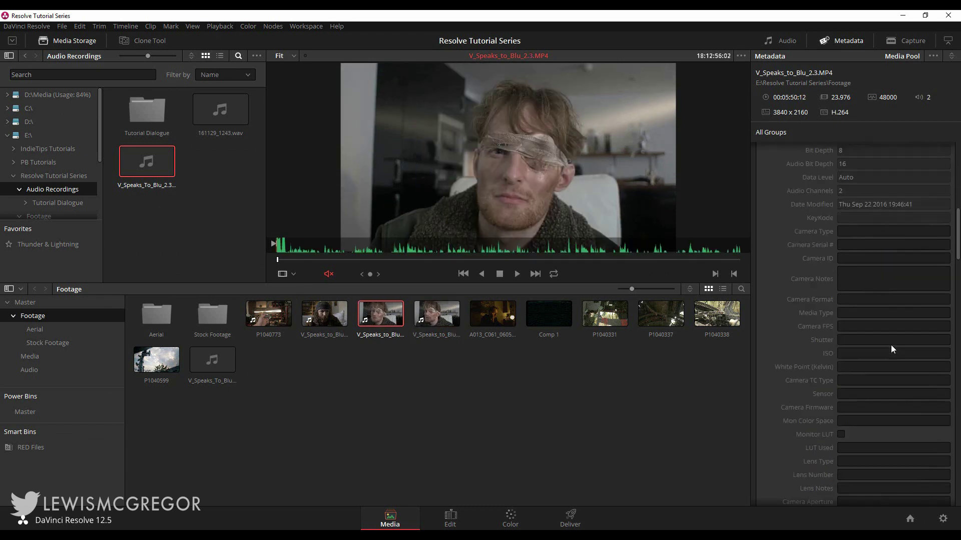
scroll(892, 347, "down", 3)
scroll(887, 353, "down", 3)
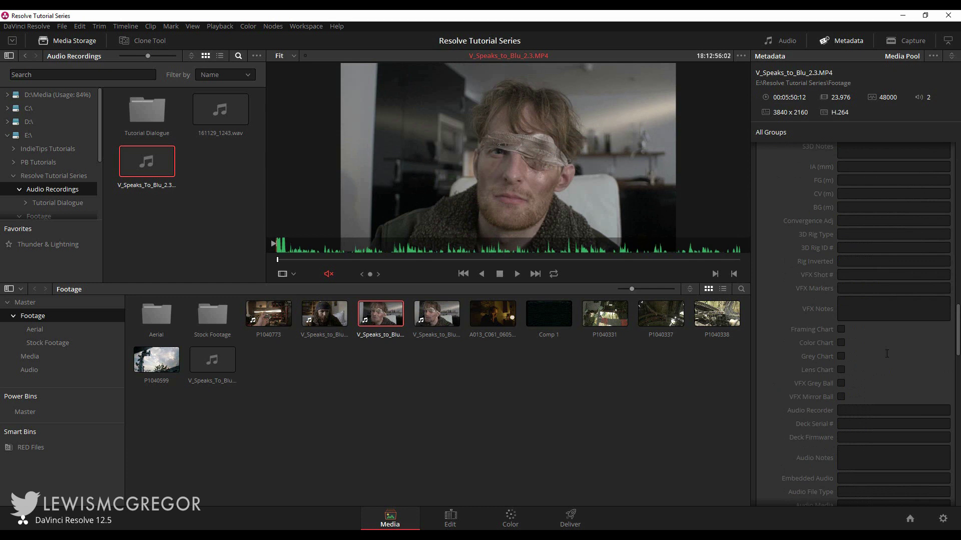
scroll(886, 354, "up", 2)
scroll(873, 348, "up", 2)
scroll(873, 349, "up", 2)
scroll(871, 347, "up", 2)
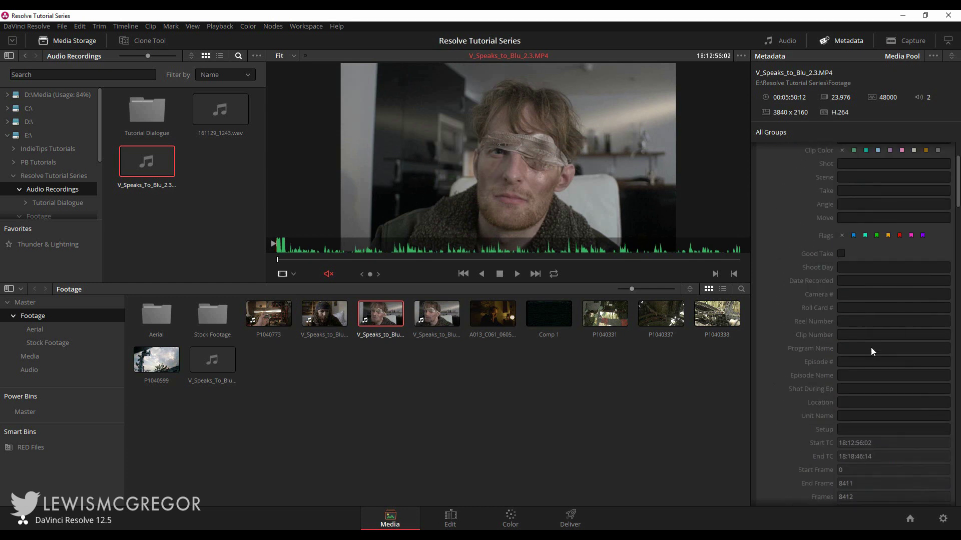
scroll(871, 348, "up", 2)
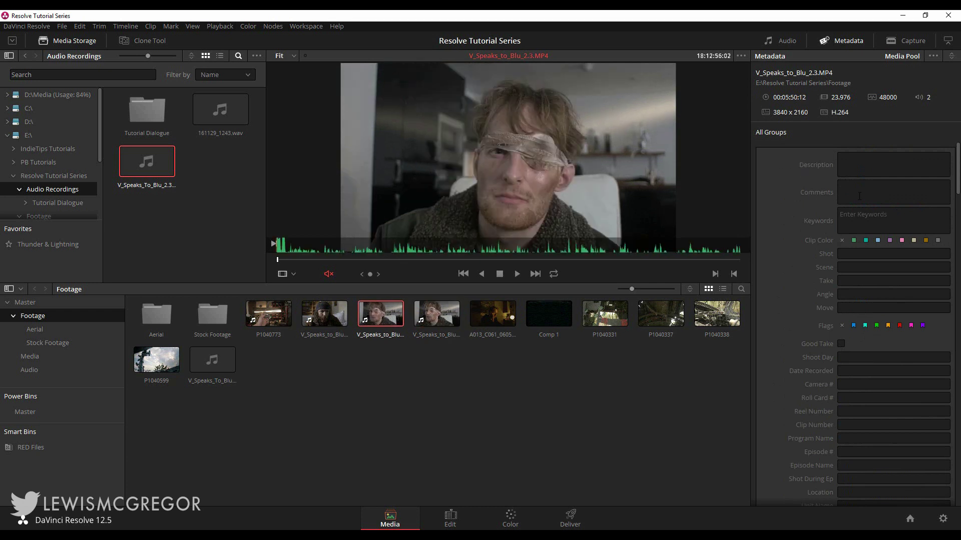
Step: Comment clip 2.3 'Best Take' and clip 2.4 'Best Lighting', then recheck both
left_click(875, 193)
type("Be")
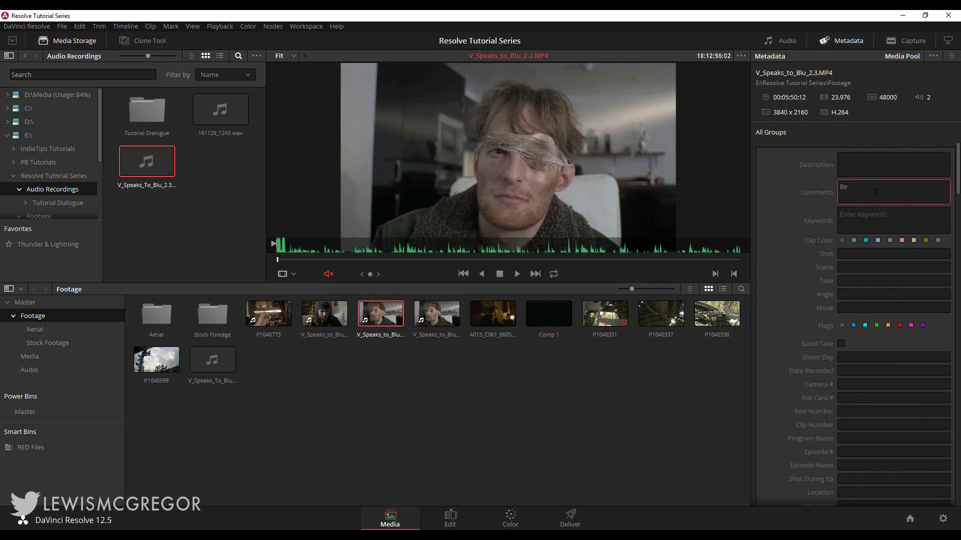
type("st Take")
left_click(436, 315)
left_click(862, 190)
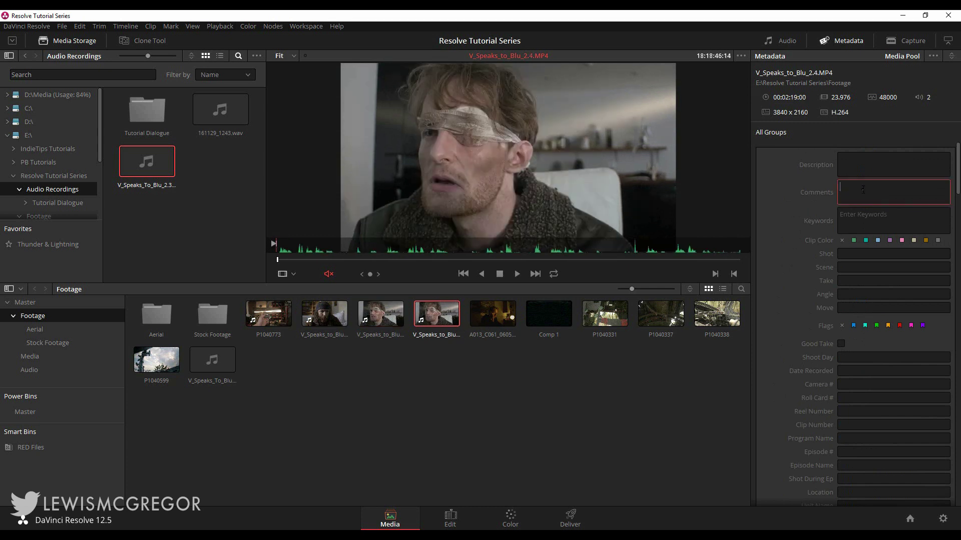
type("Best Light")
type("ing")
left_click(514, 448)
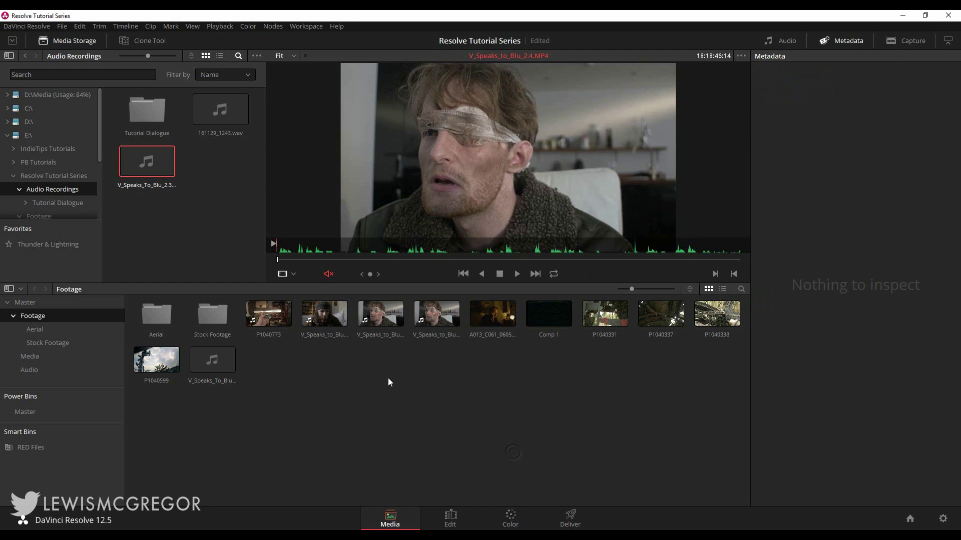
left_click(380, 314)
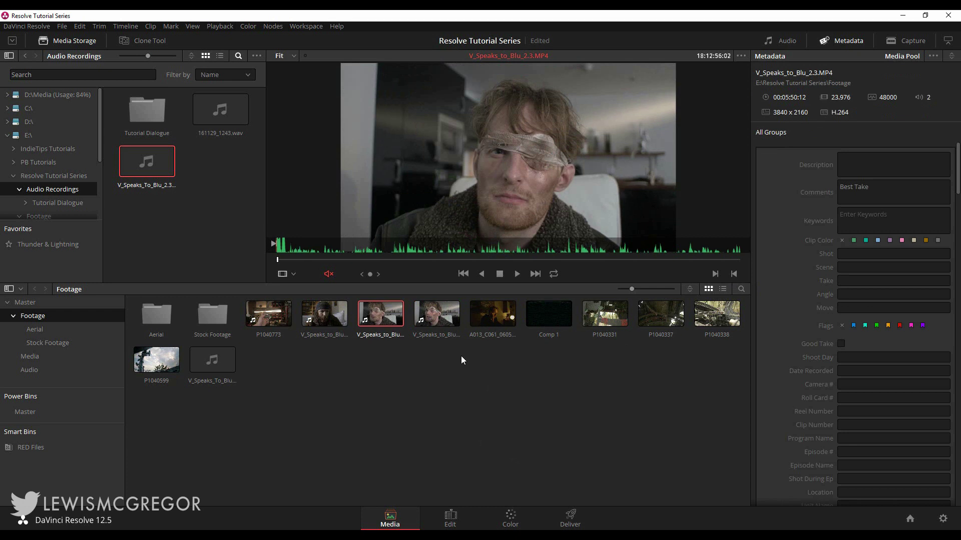
key("Right")
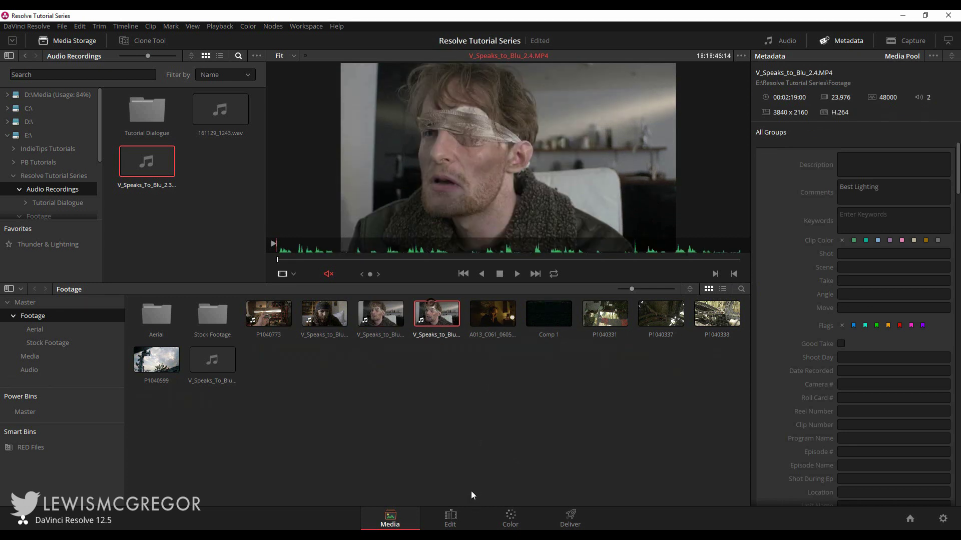
Step: Filter the media pool search by Comments, try 'Best Light', then clear it
left_click(740, 290)
left_click(729, 311)
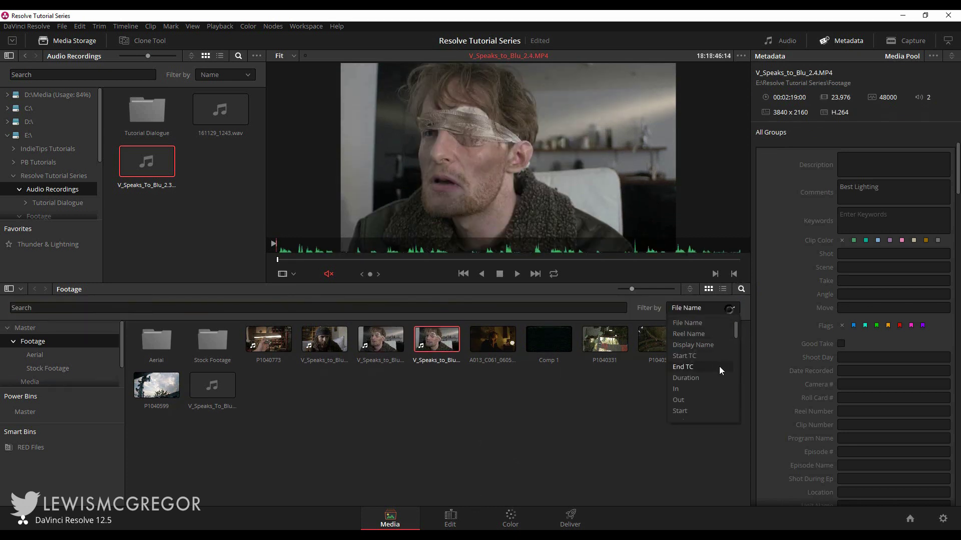
scroll(711, 357, "down", 2)
scroll(710, 357, "down", 2)
scroll(710, 357, "down", 2)
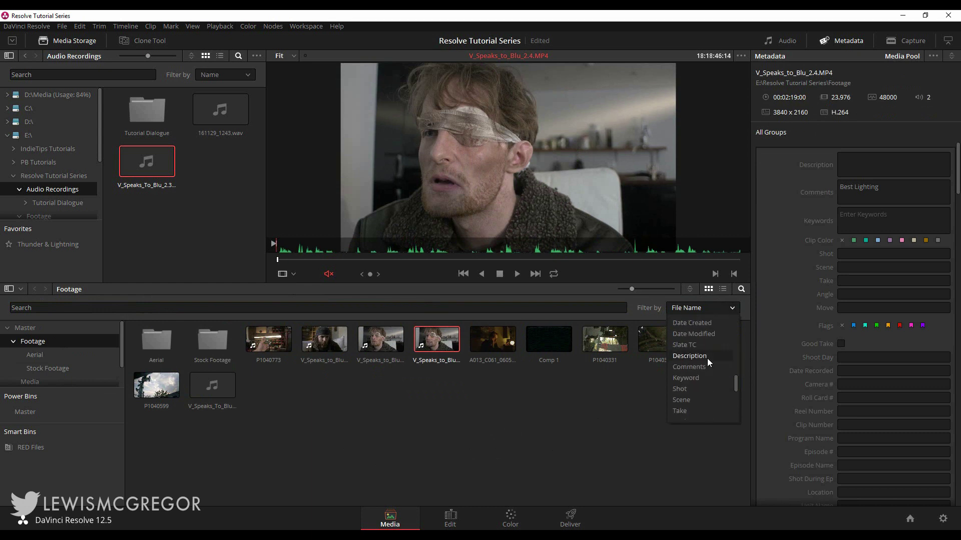
left_click(701, 368)
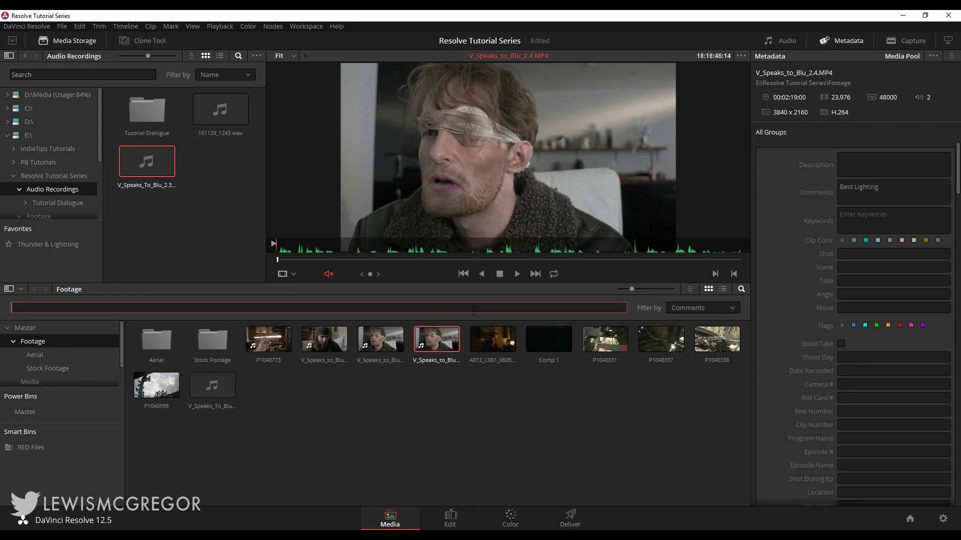
type("Best Lig")
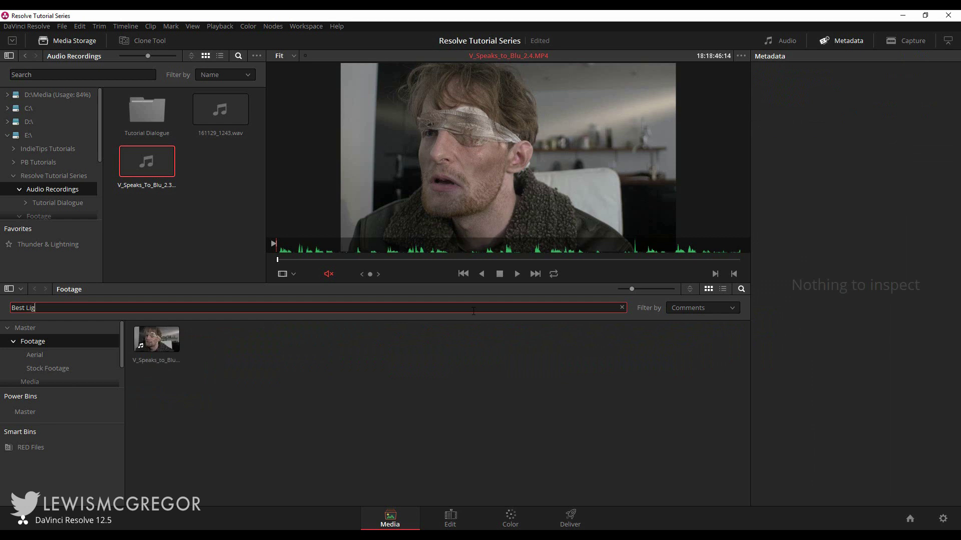
type("ht")
key("ctrl+a")
key("BackSpace")
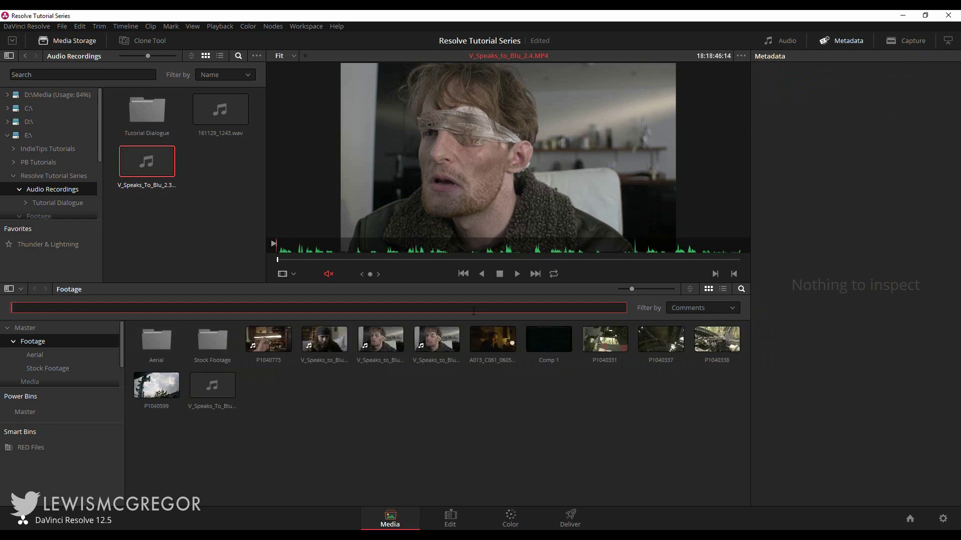
left_click(511, 404)
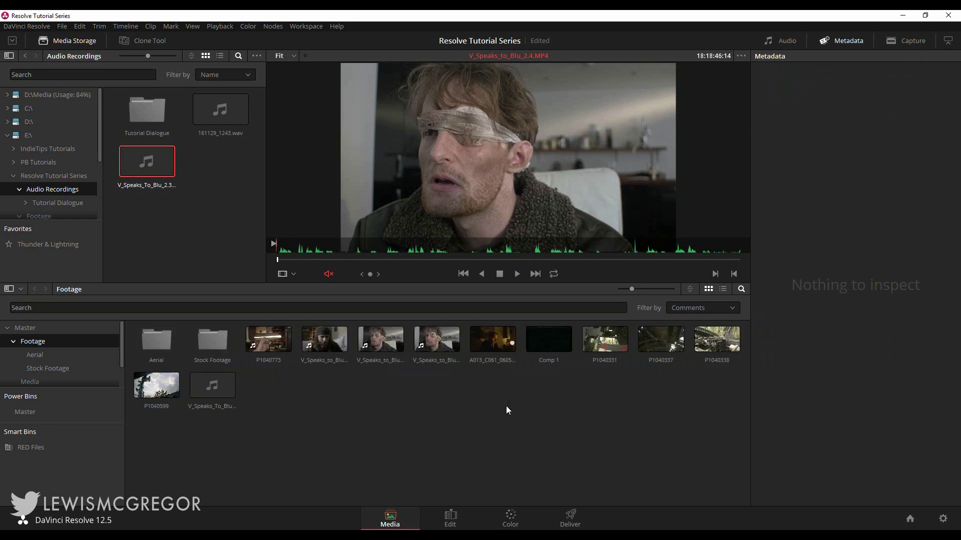
left_click(381, 339)
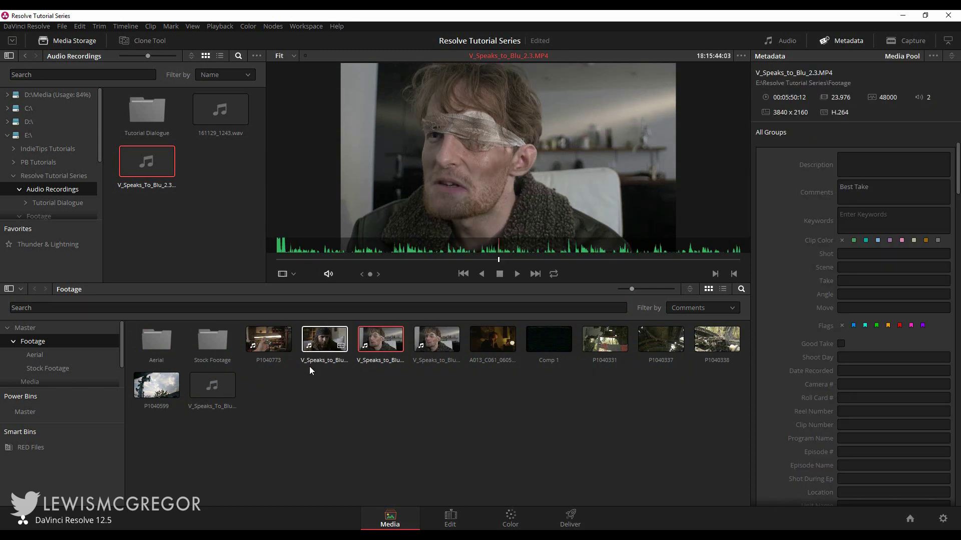
left_click(213, 381, "shift")
Step: Waveform-sync V_Speaks_To_Blu_2.3.wav with the 2.3 MP4 and play it back
left_click(217, 384)
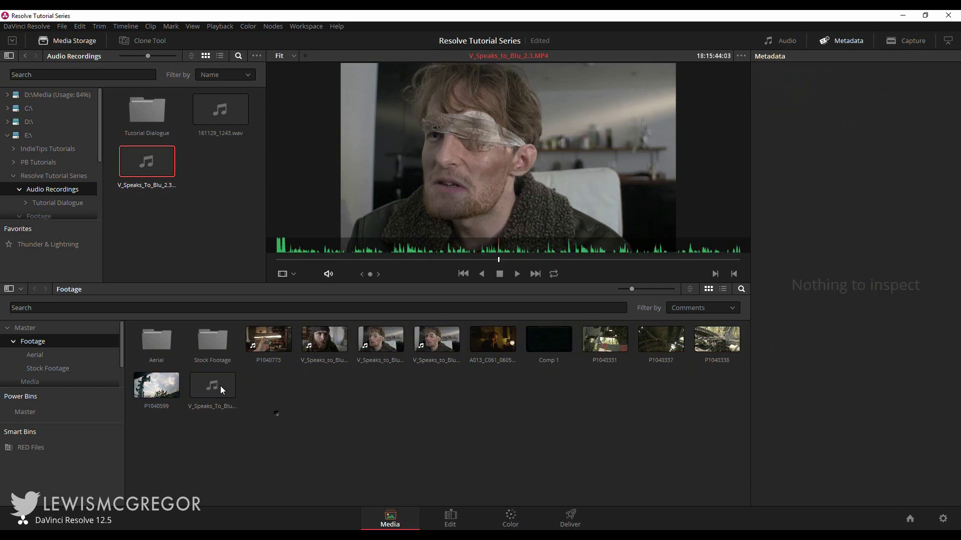
left_click(376, 338, "ctrl")
right_click(374, 333)
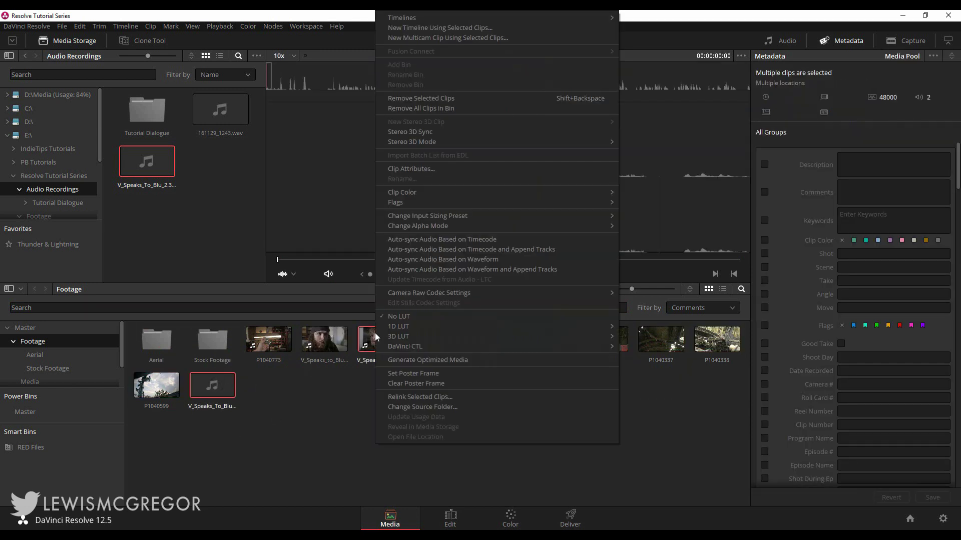
left_click(423, 260)
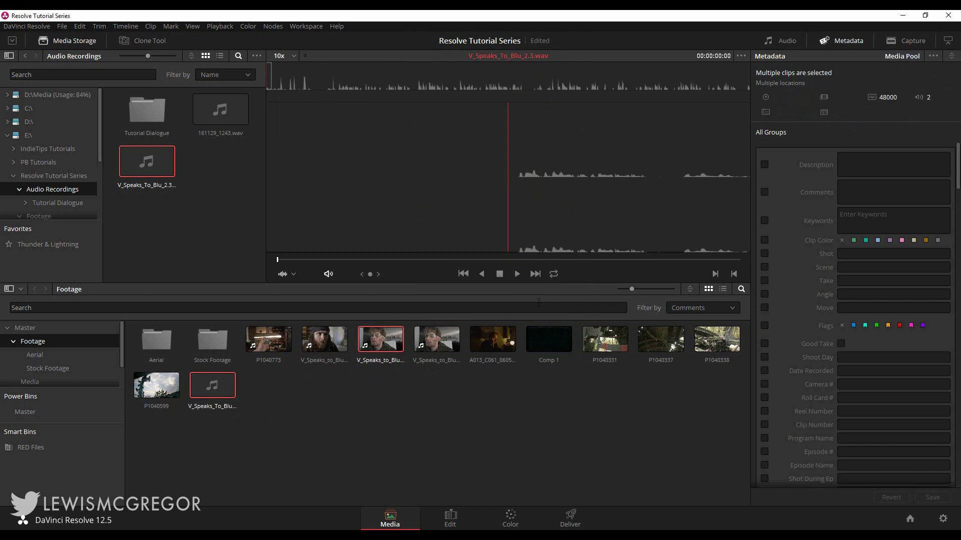
left_click(381, 339)
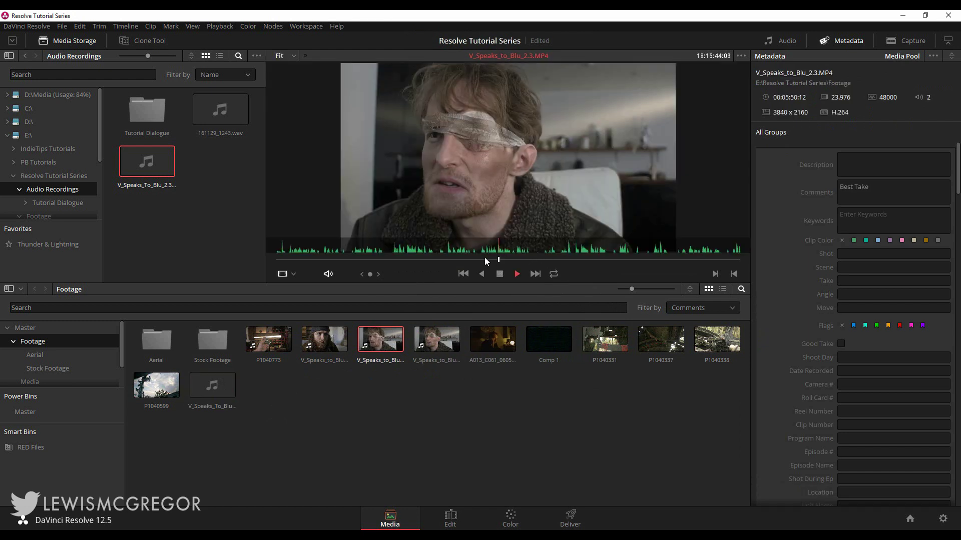
key("space")
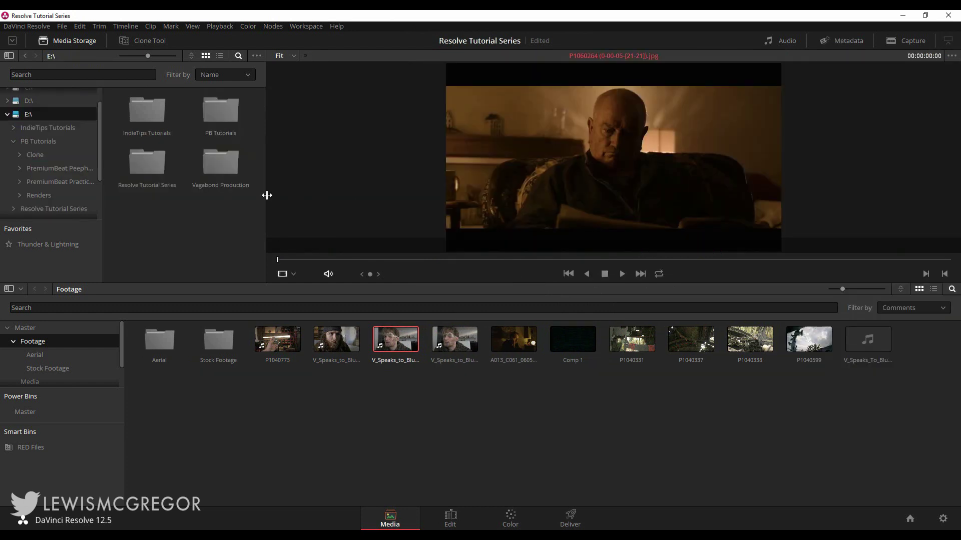
left_click_drag(267, 197, 382, 202)
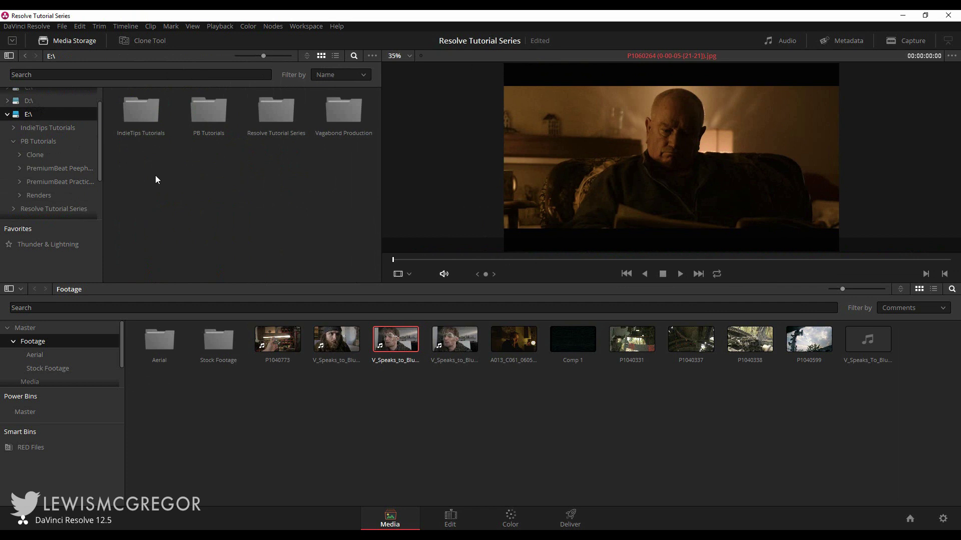
Step: Create a 'Backup' folder inside Resolve Tutorial Series on drive E
double_click(279, 103)
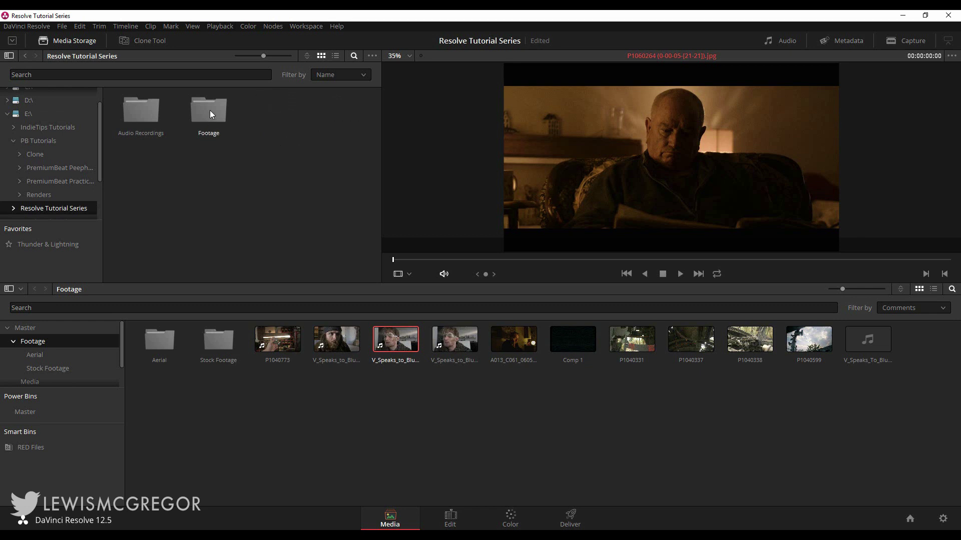
right_click(46, 209)
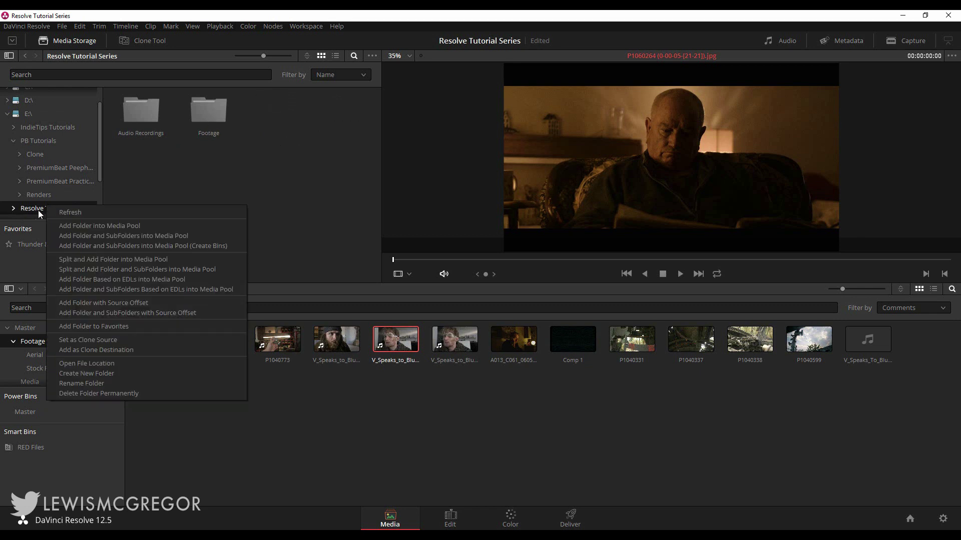
left_click(101, 374)
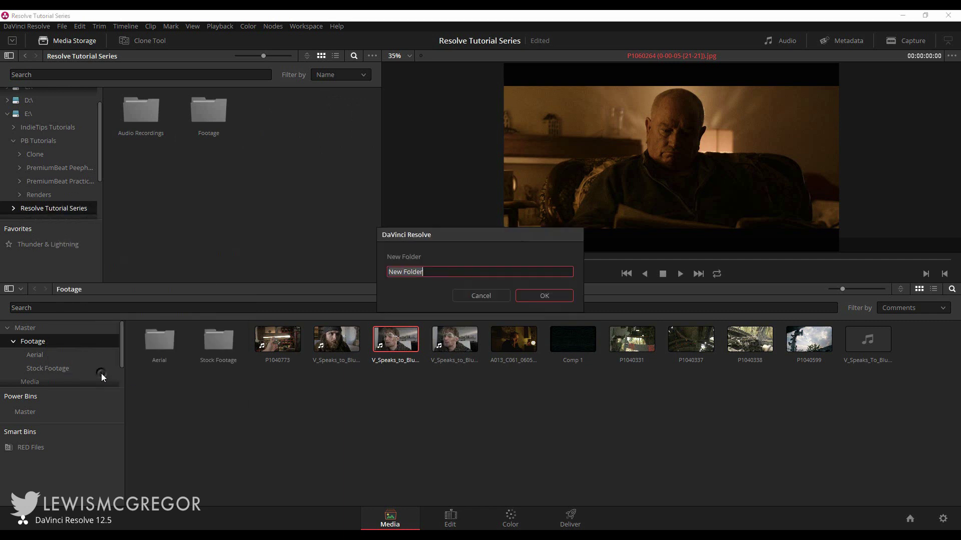
type("Backup")
left_click(552, 300)
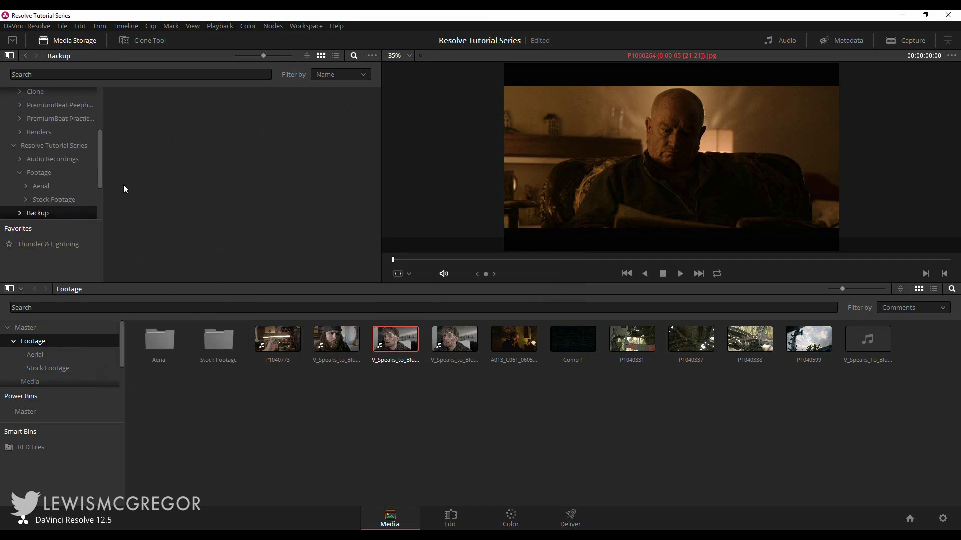
left_click(50, 152)
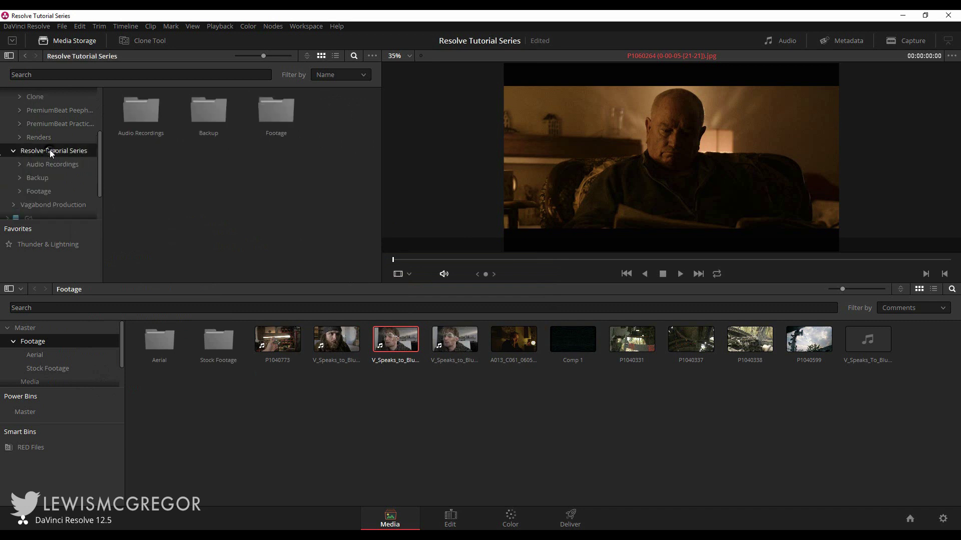
left_click(133, 41)
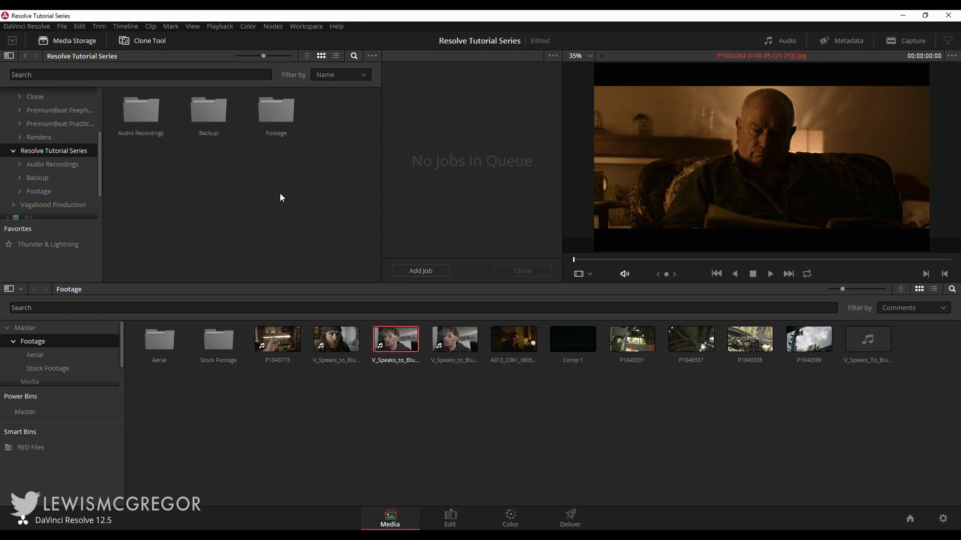
left_click_drag(99, 170, 102, 196)
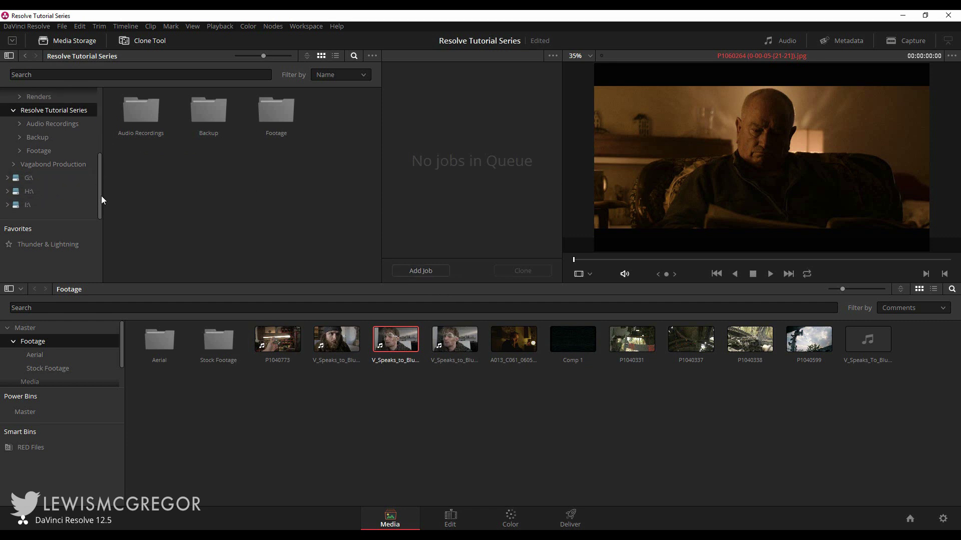
left_click_drag(140, 111, 452, 90)
scroll(36, 171, "down", 2)
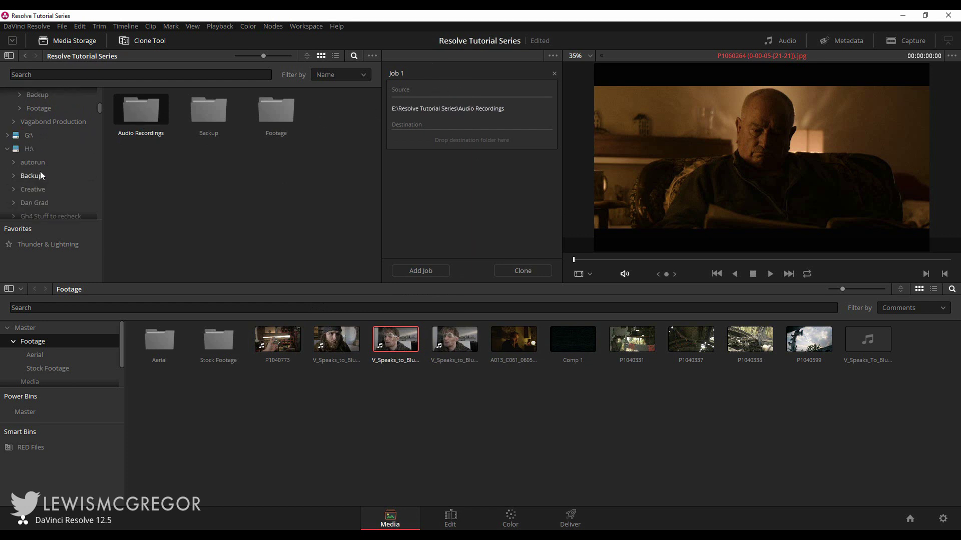
scroll(40, 171, "down", 2)
Step: Clone the Audio Recordings folder to H:\Backup, then preview the next interview clip
left_click(31, 132)
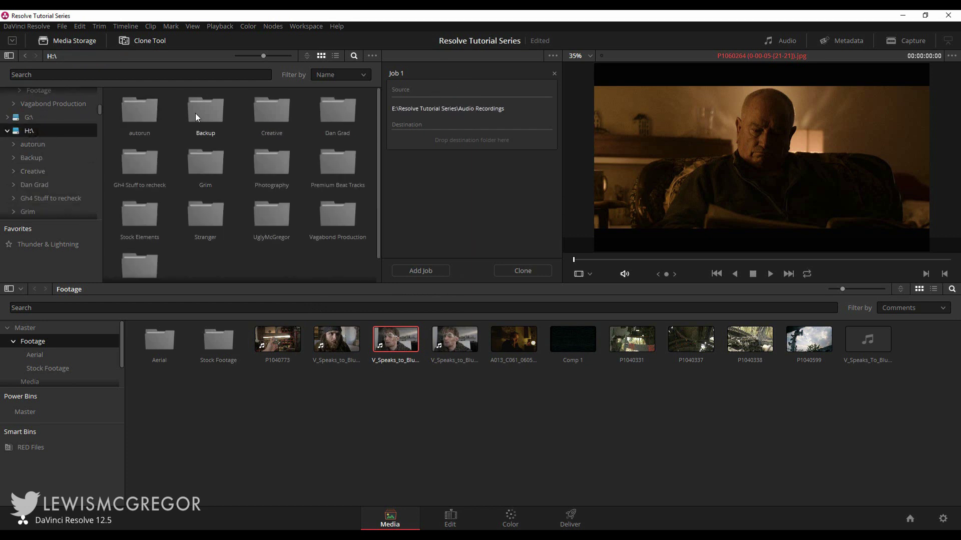
left_click_drag(196, 113, 470, 147)
left_click(521, 271)
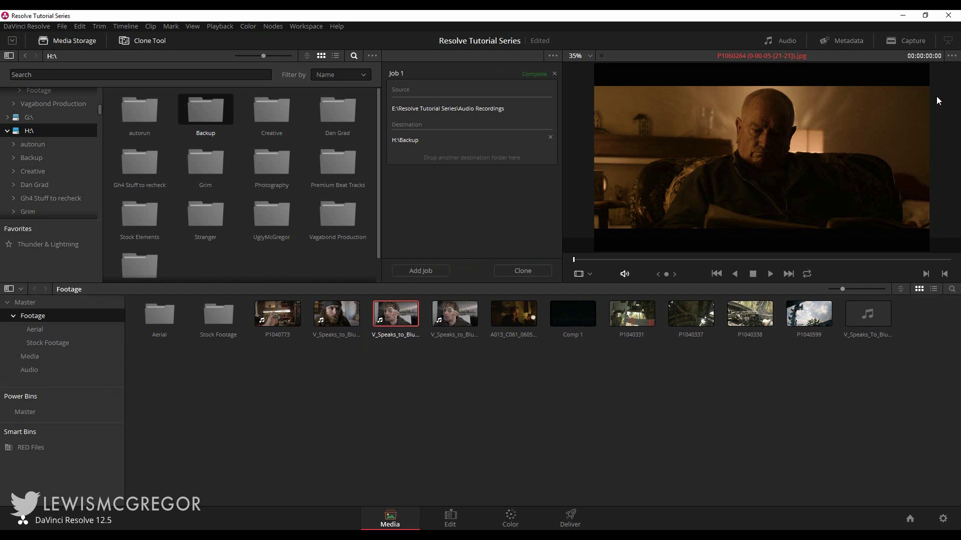
left_click(440, 312)
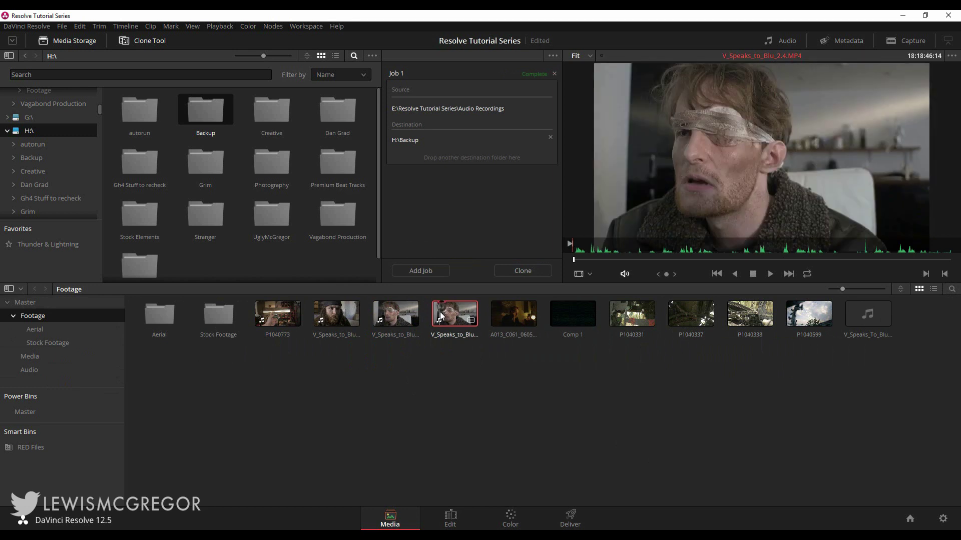
Step: Show the Metadata and Audio panels, then open and cancel Media Management without copying
left_click(828, 43)
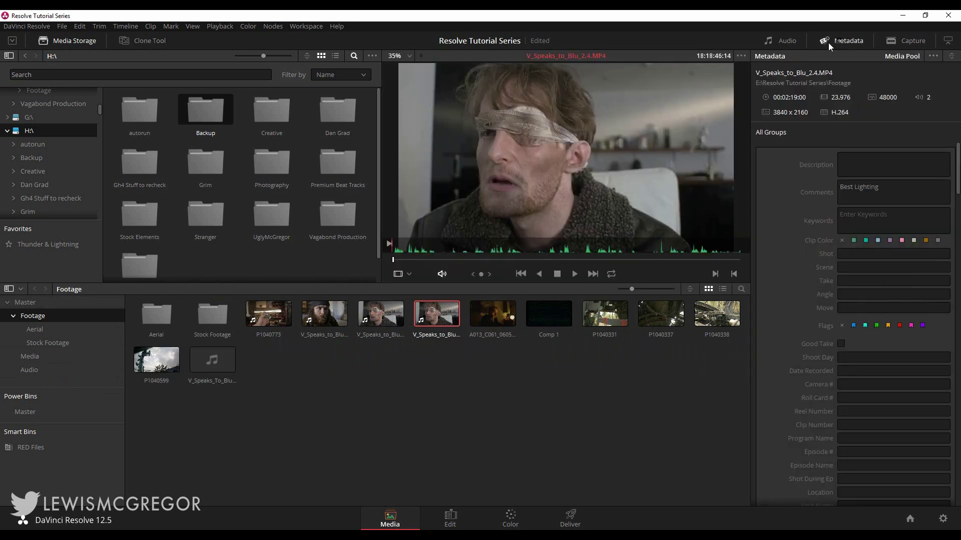
left_click(785, 40)
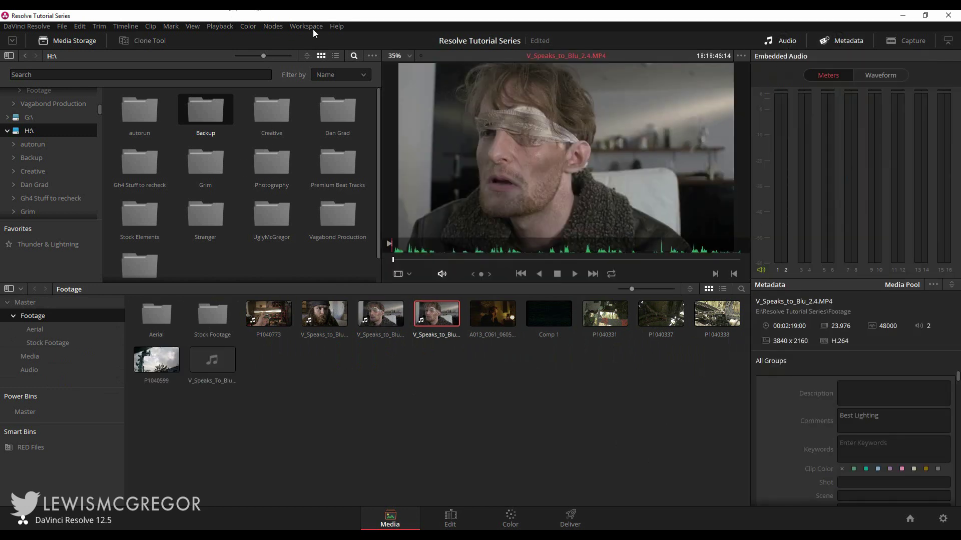
left_click(299, 27)
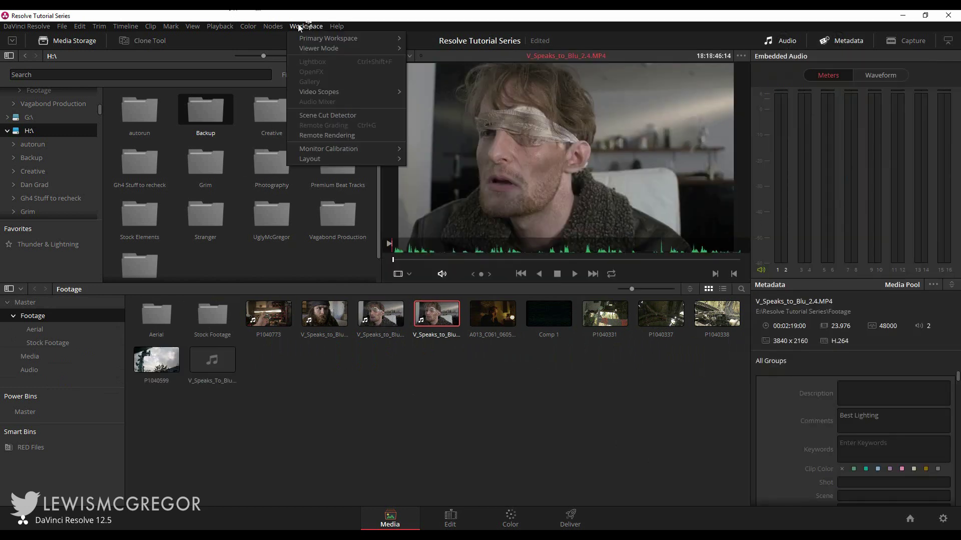
mouse_move(309, 159)
left_click(457, 188)
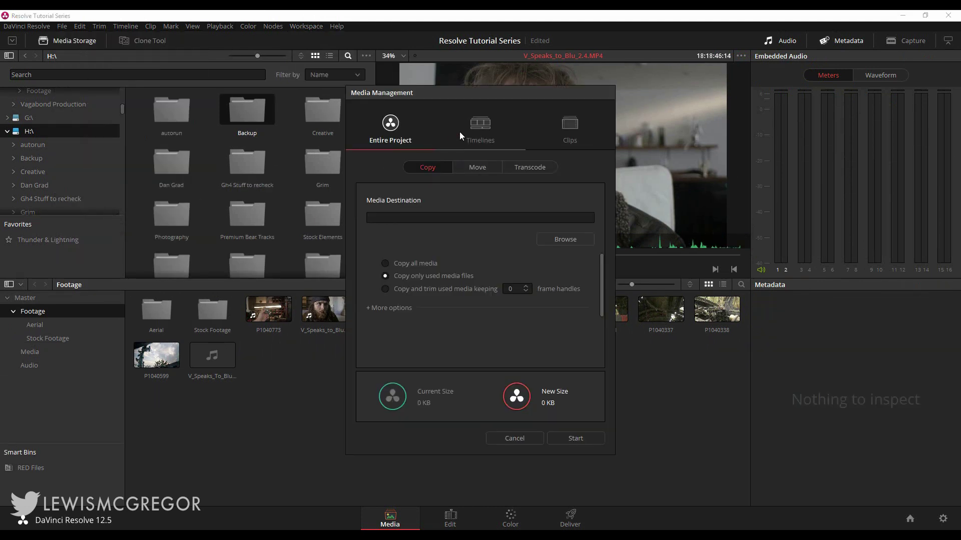
left_click(460, 131)
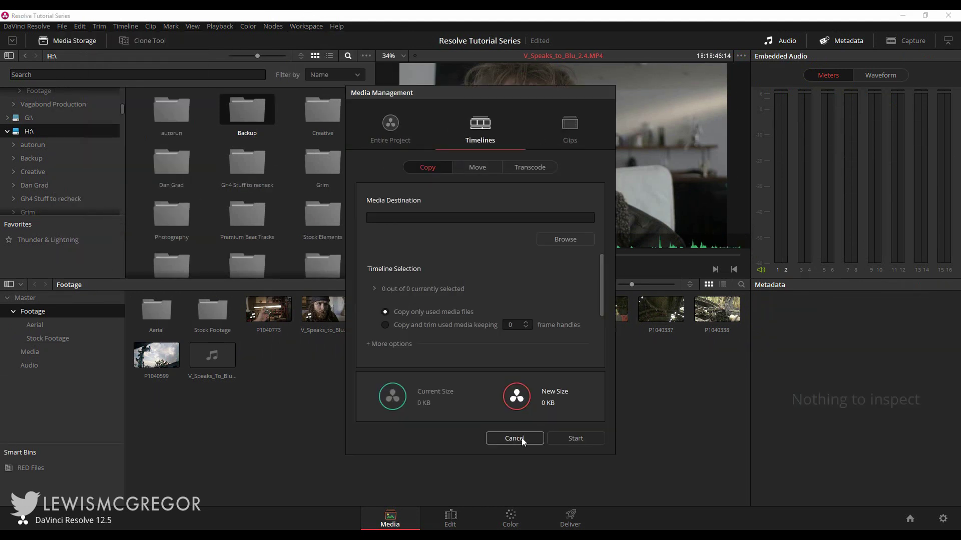
left_click(390, 128)
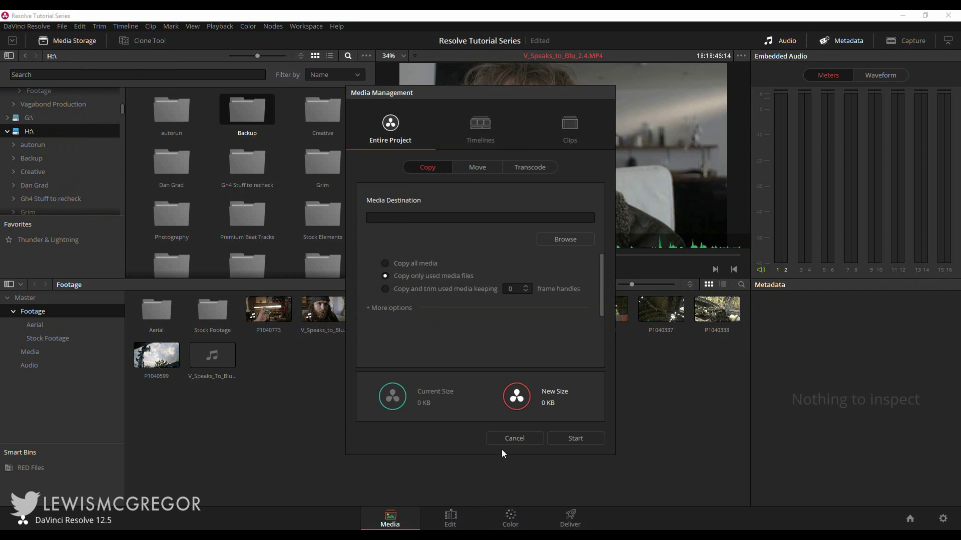
left_click(504, 436)
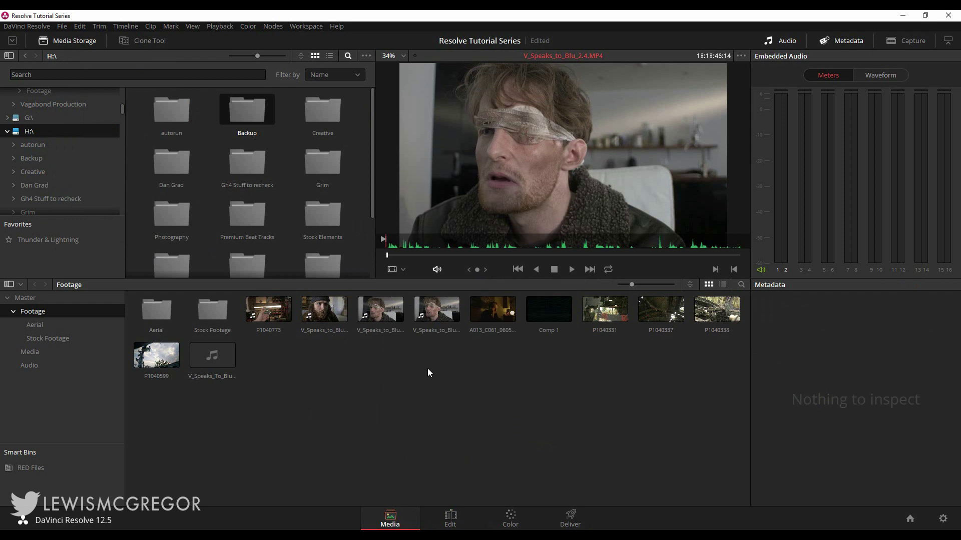
left_click(9, 298)
Step: Select the Master bin, hide the Audio and Metadata panels, and enlarge the viewer
left_click(12, 41)
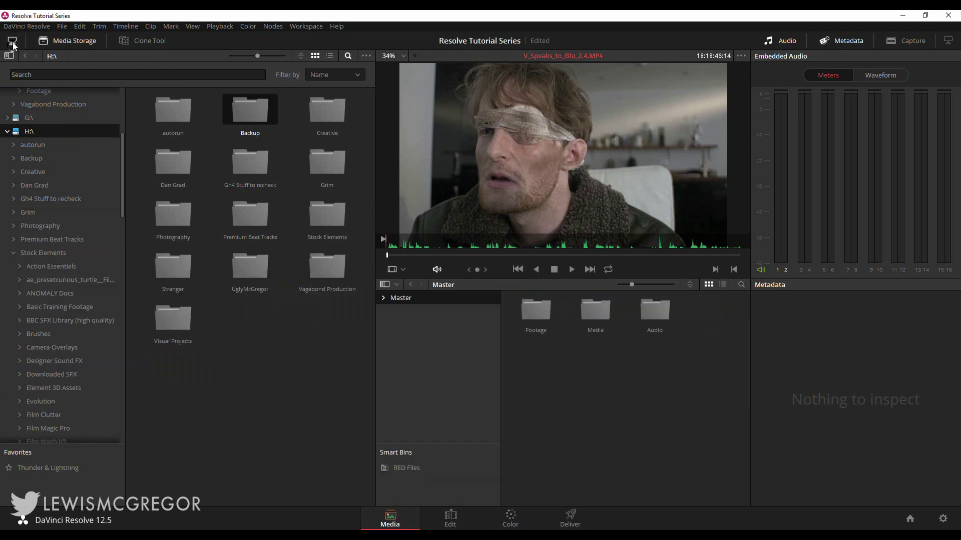
left_click(795, 41)
left_click(836, 40)
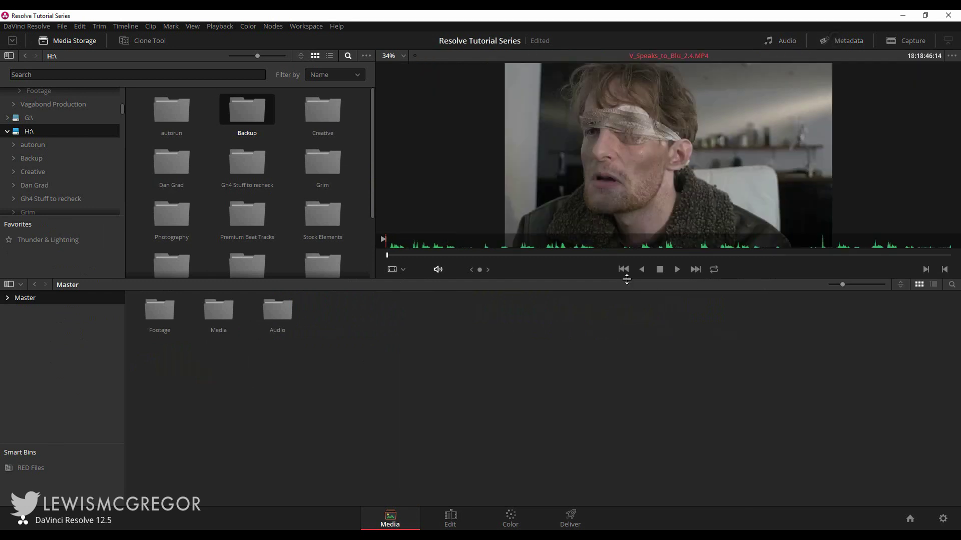
left_click_drag(628, 281, 623, 360)
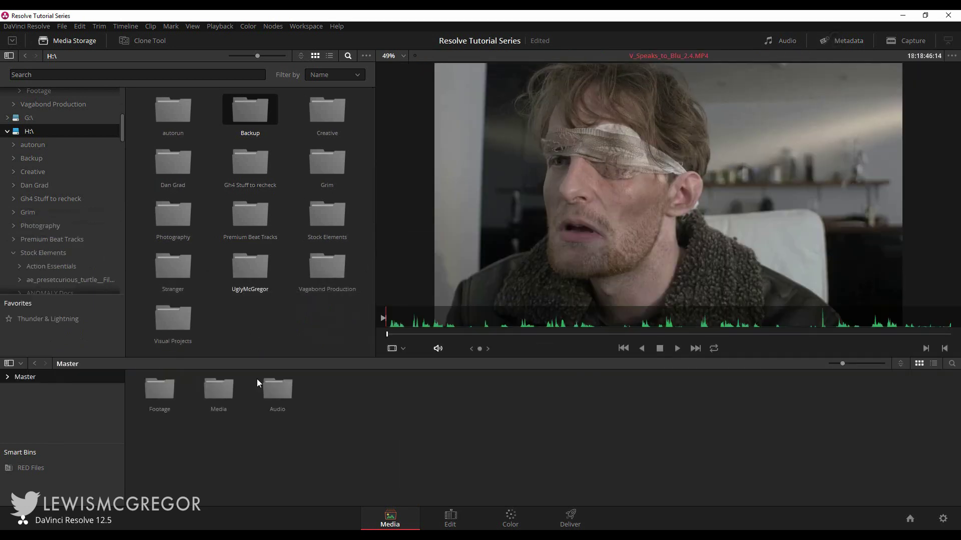
Step: Mute the clip, play it briefly, and open the DaVinci Resolve feature comparison page
left_click(439, 351)
key("space")
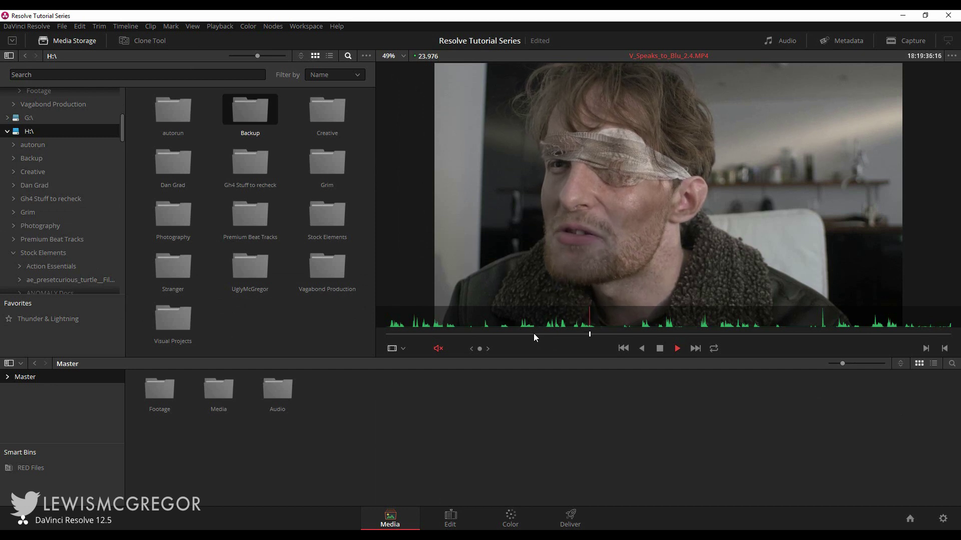
key("space")
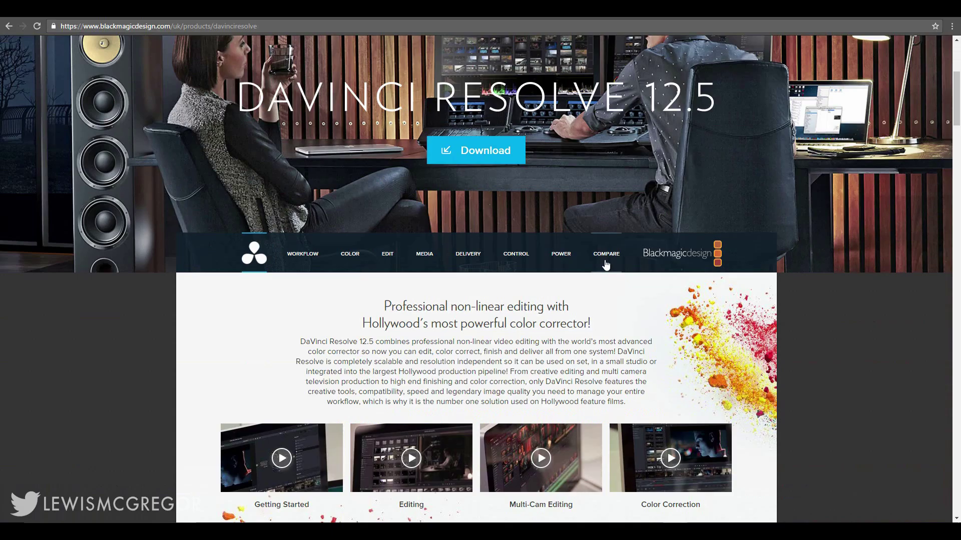
left_click(605, 255)
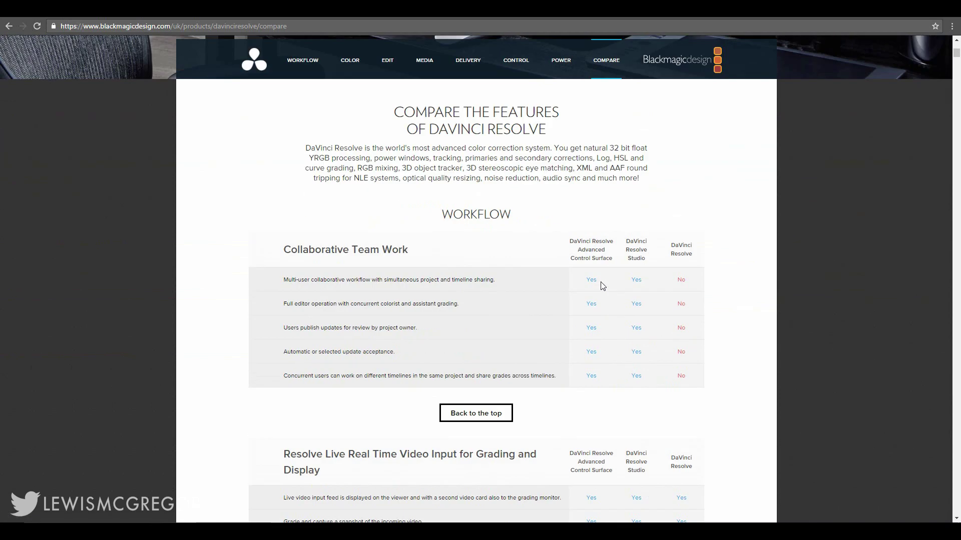
scroll(600, 285, "down", 2)
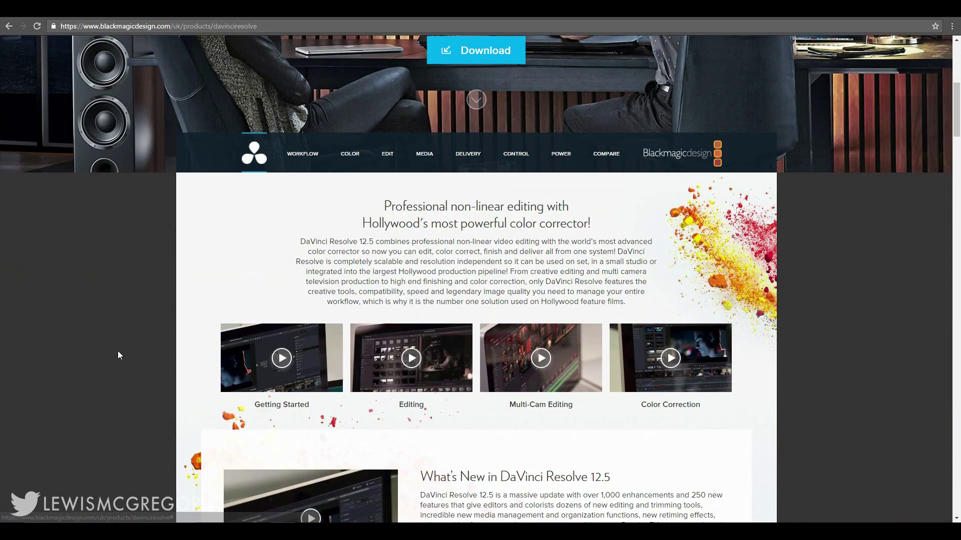
scroll(117, 350, "down", 3)
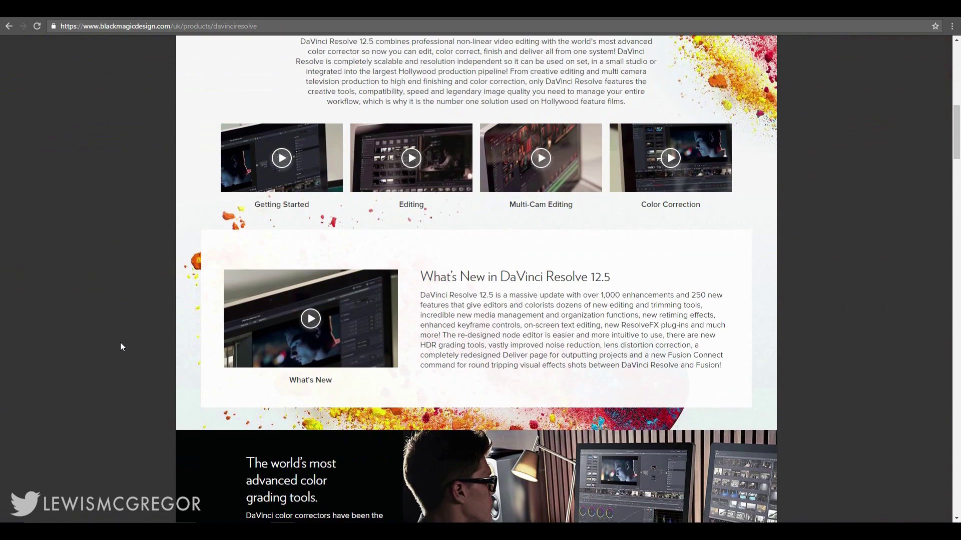
scroll(121, 342, "down", 3)
scroll(137, 339, "down", 4)
scroll(143, 337, "down", 2)
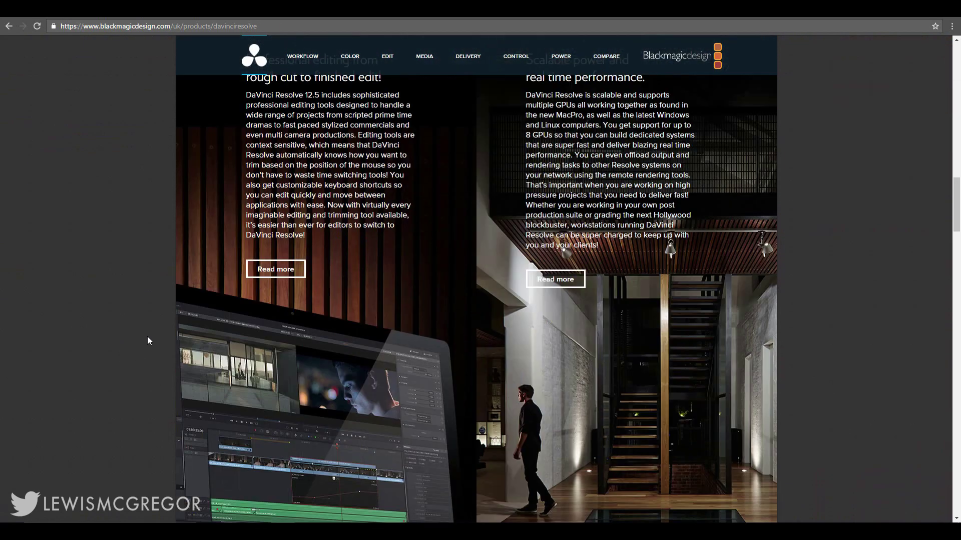
scroll(148, 340, "down", 2)
scroll(150, 337, "down", 3)
scroll(149, 338, "down", 3)
scroll(149, 338, "down", 5)
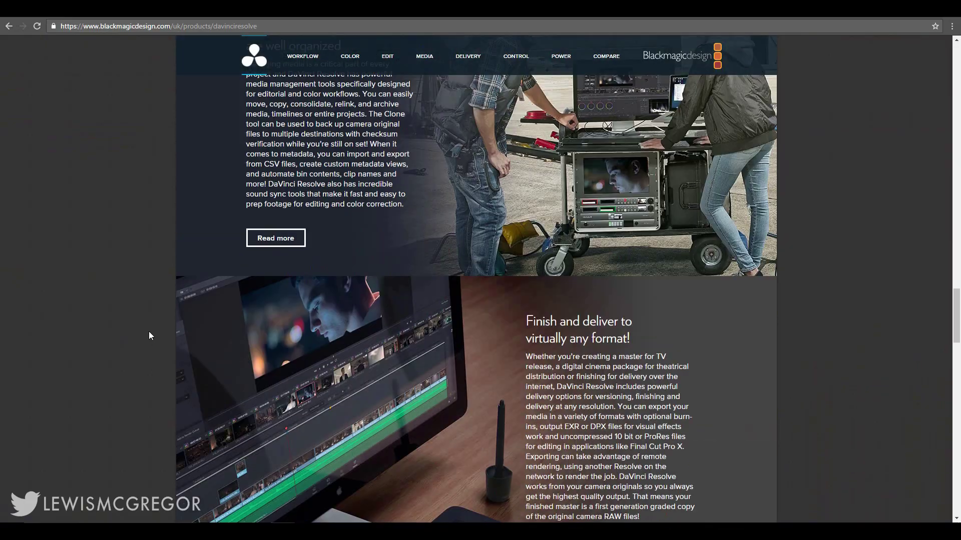
scroll(149, 331, "down", 5)
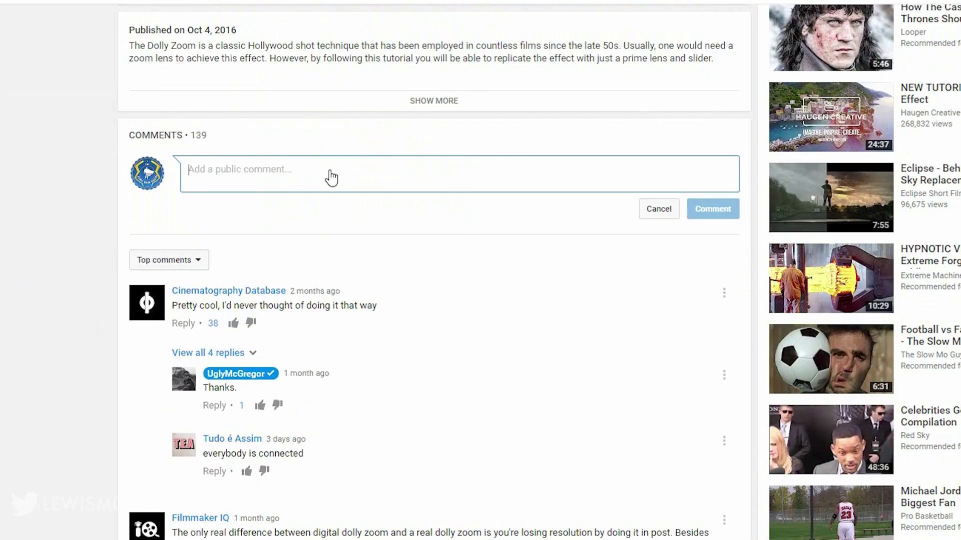
type("This vide")
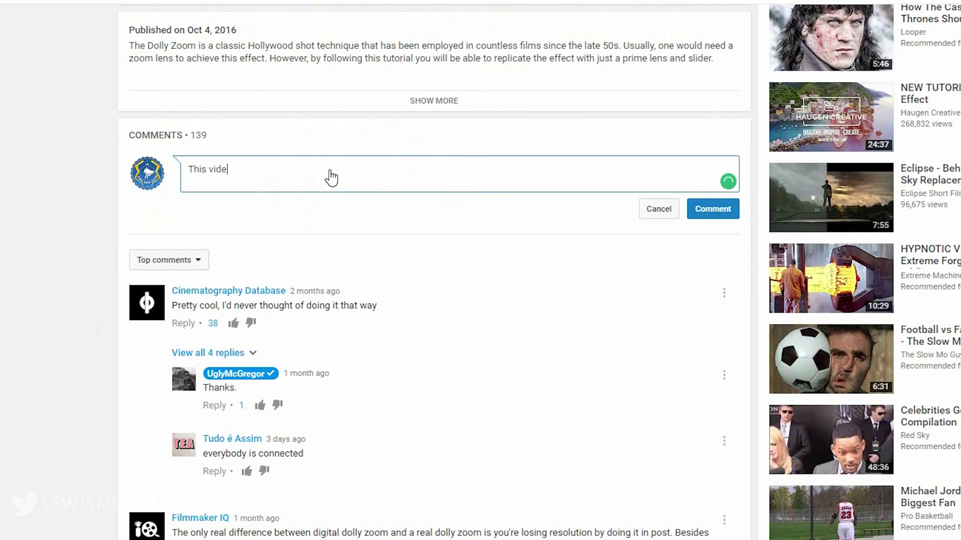
type("o sucks")
Step: Clear the draft, post the comment on the Dolly Zoom tutorial, and subscribe
key("ctrl+a")
key("BackSpace")
type("Great ")
type("vid")
left_click(712, 209)
scroll(216, 512, "up", 5)
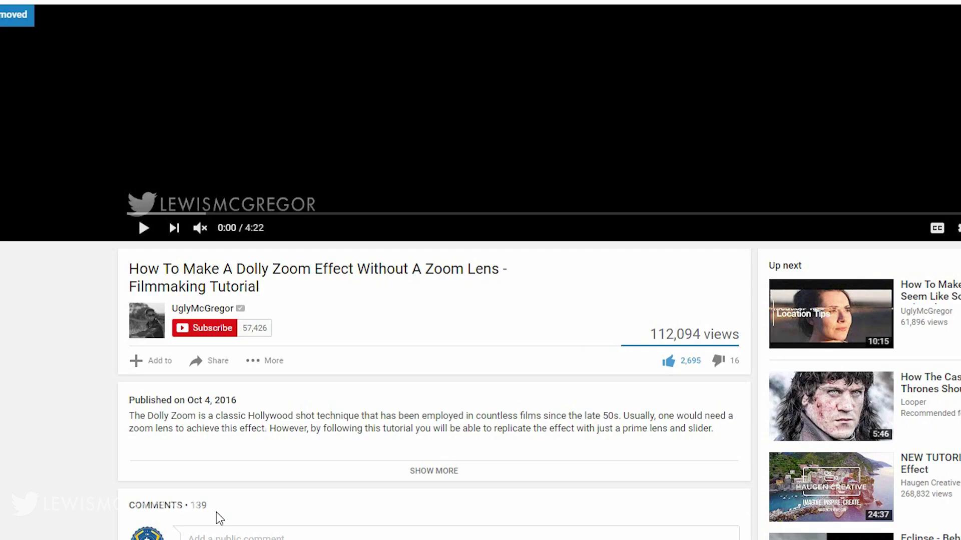
left_click(210, 331)
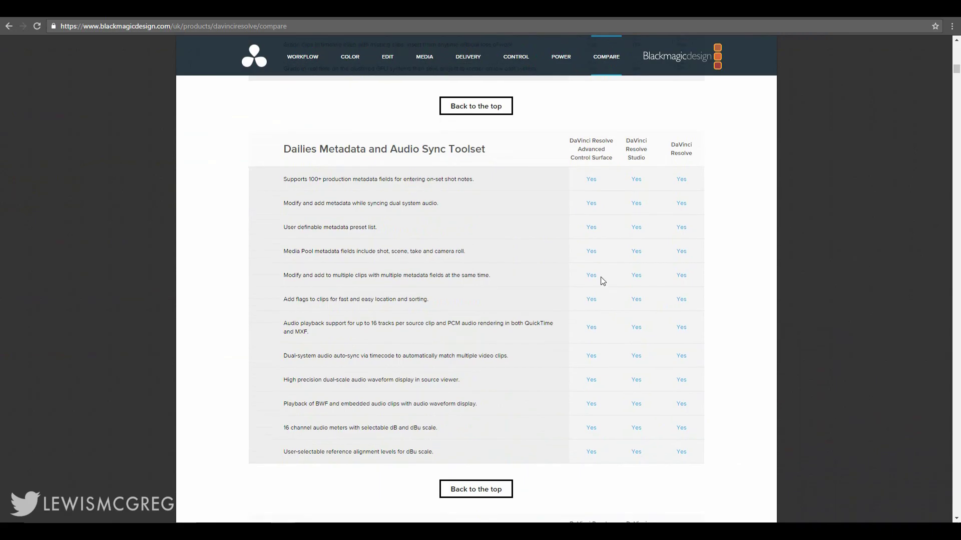
scroll(600, 278, "down", 5)
scroll(600, 279, "down", 1)
scroll(601, 281, "down", 2)
scroll(601, 281, "down", 2)
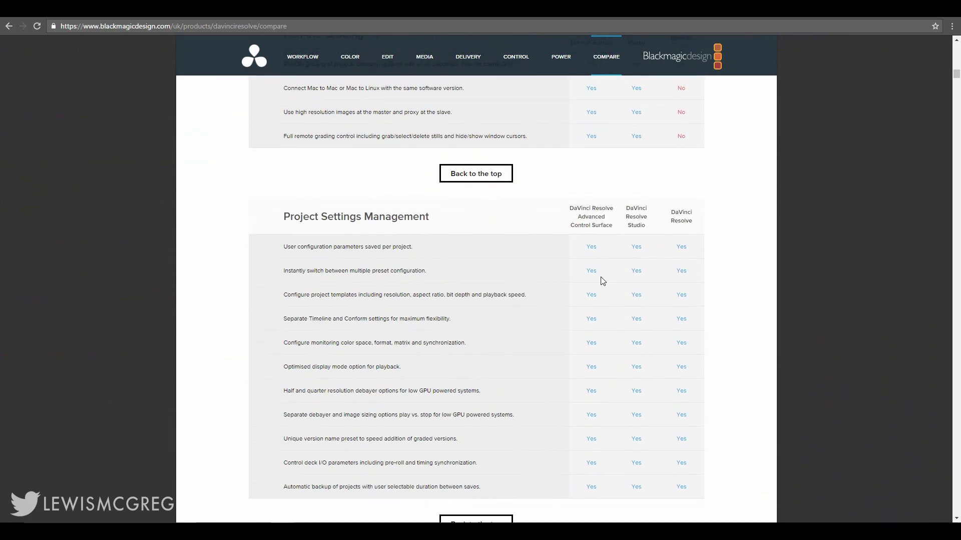
scroll(602, 281, "down", 2)
scroll(601, 281, "down", 2)
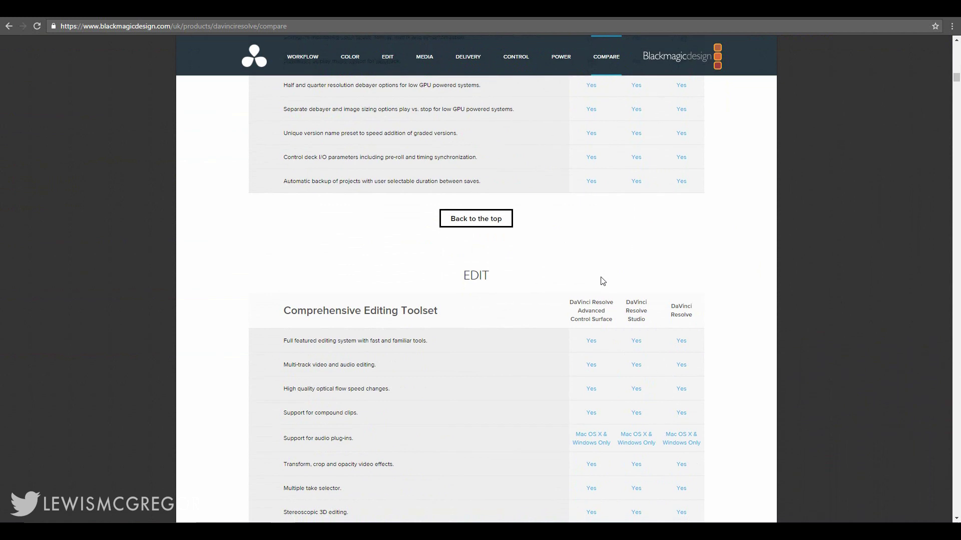
scroll(601, 282, "down", 3)
scroll(602, 281, "down", 1)
scroll(602, 281, "down", 2)
scroll(601, 282, "down", 3)
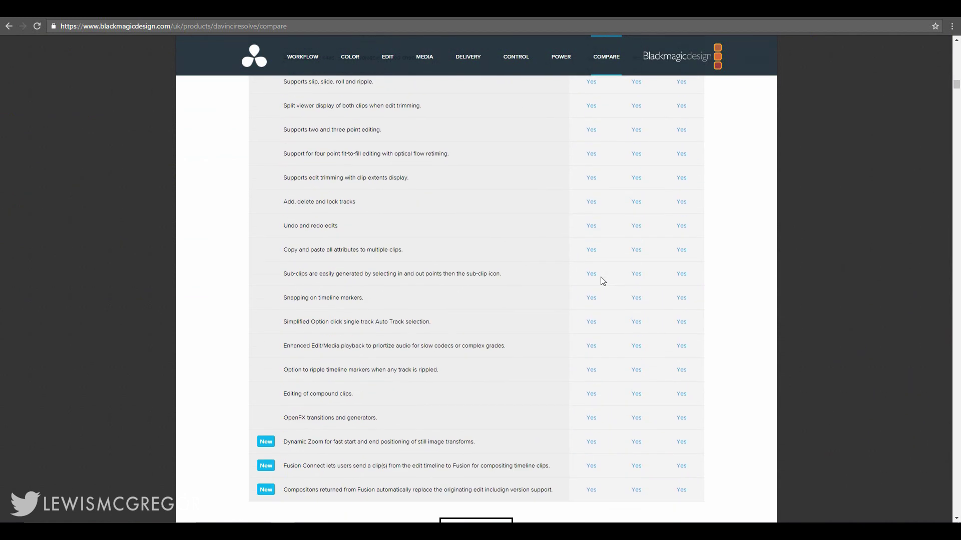